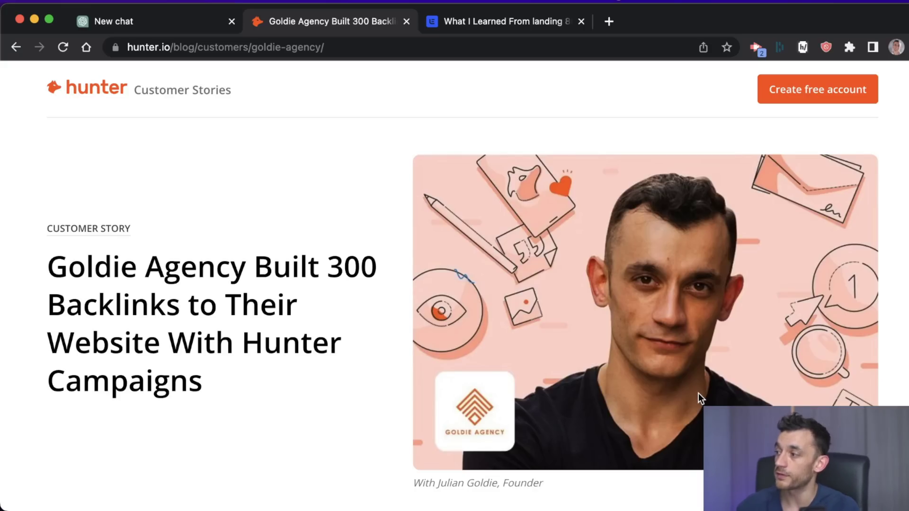
Step: Open the Ahrefs Keywords Explorer overview for the keyword "content marketing" in the United States in a new tab
key(ctrl+Tab)
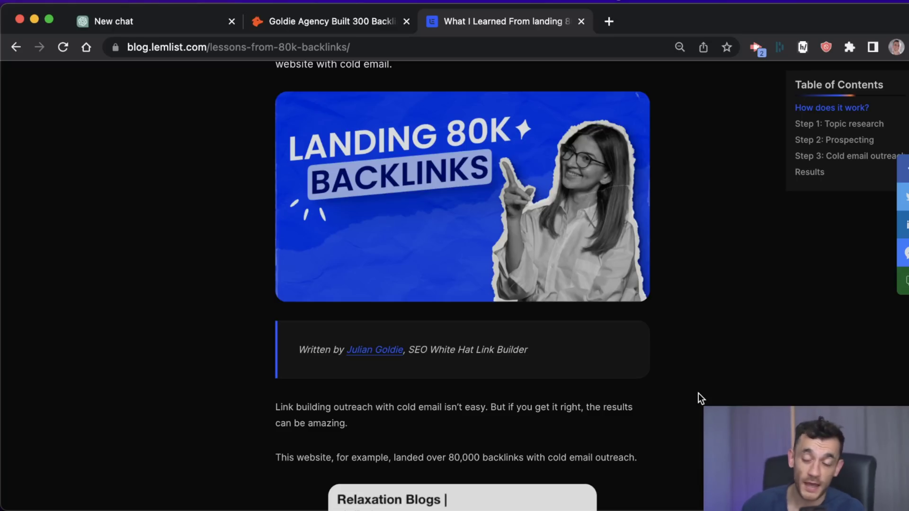
key(super+l)
text(https://app.ahrefs.com/keywords-explorer/google/us/overview?keyword=content%20marketing)
key(super+Return)
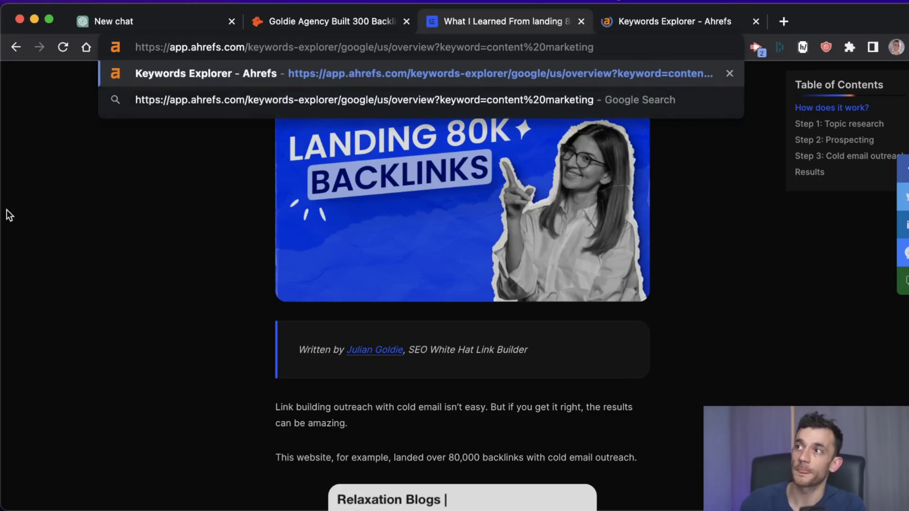
click(687, 20)
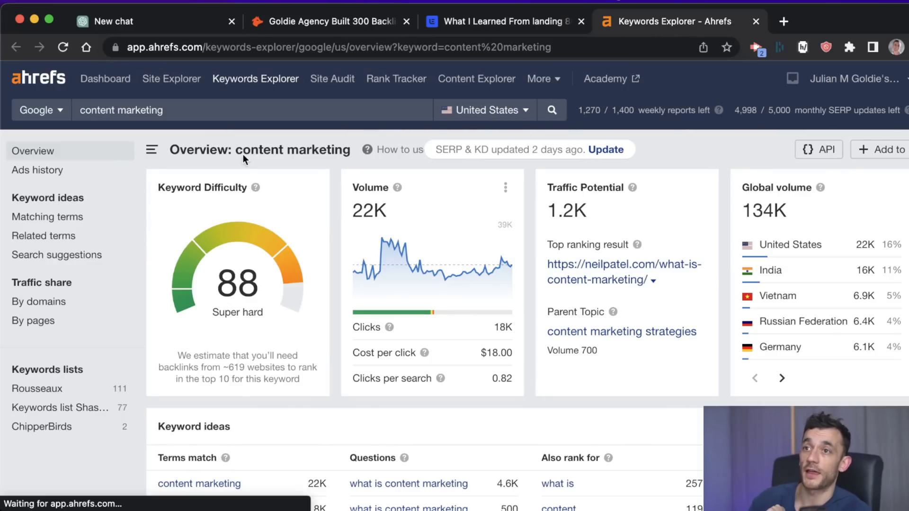
Step: Examine the domain rating, backlinks and traffic of the pages ranking for "content marketing" in the search results table
drag(236, 149, 320, 151)
scroll(348, 182, down, 15)
scroll(385, 184, up, 6)
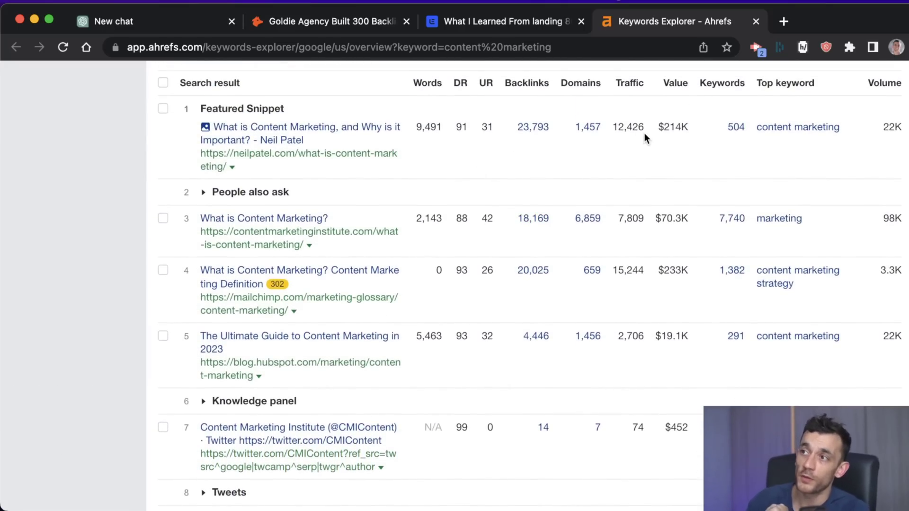
scroll(645, 140, up, 1)
scroll(505, 199, down, 1)
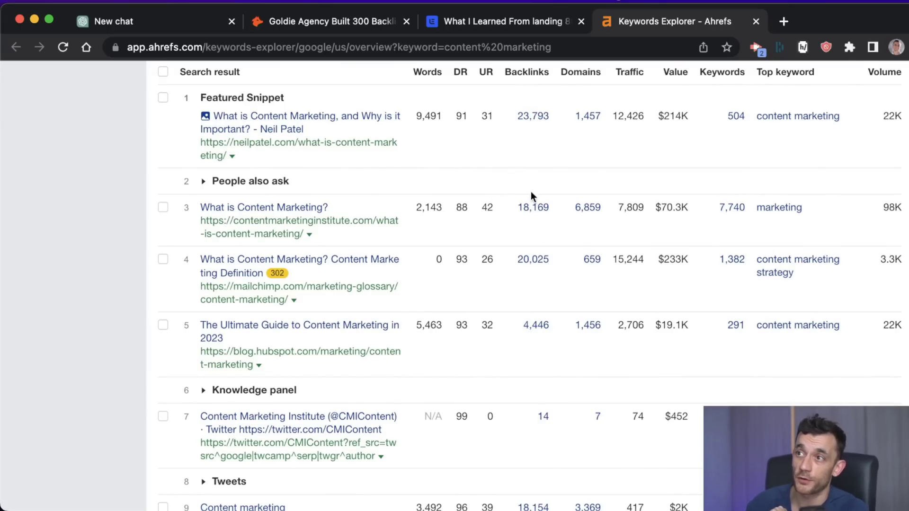
scroll(465, 254, down, 5)
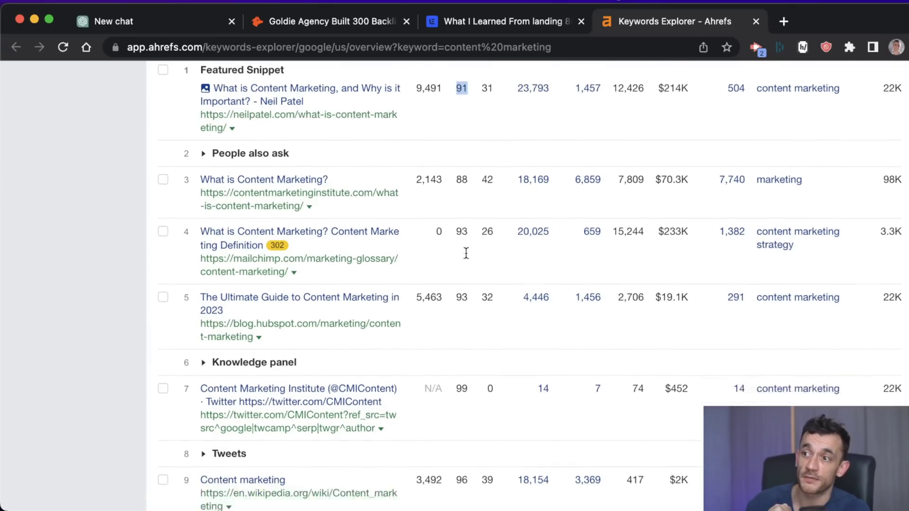
click(192, 402)
scroll(533, 312, down, 15)
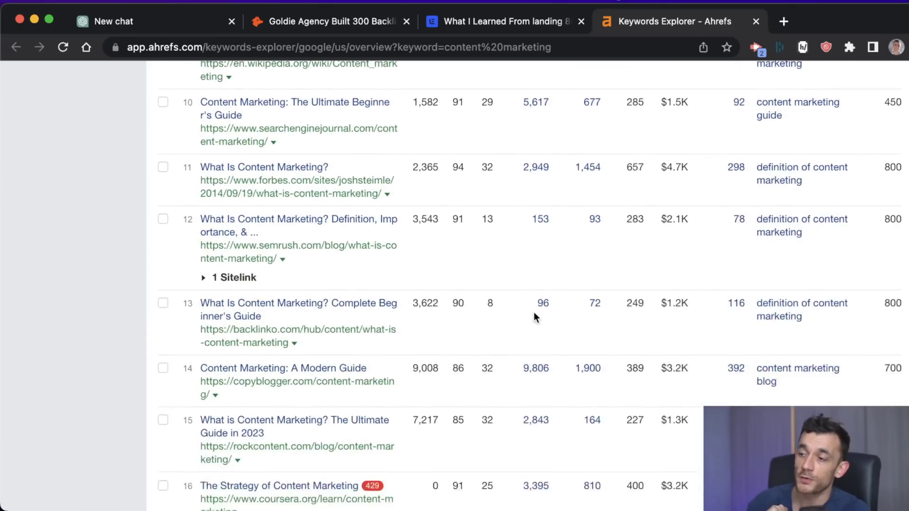
scroll(533, 319, down, 20)
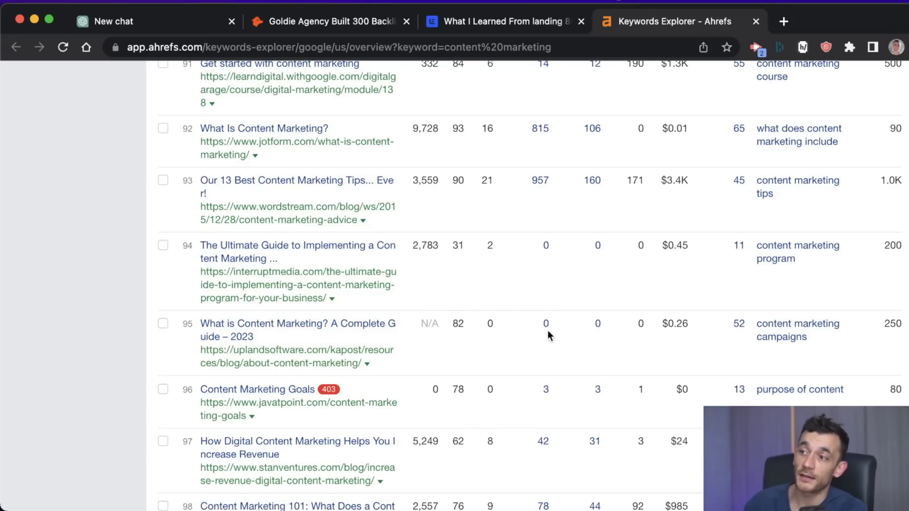
scroll(624, 316, up, 20)
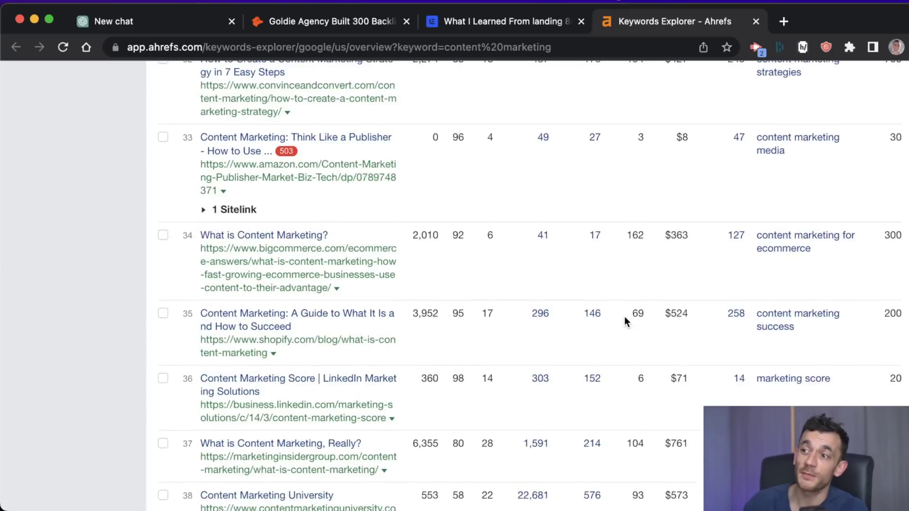
scroll(624, 322, up, 1)
scroll(623, 322, up, 20)
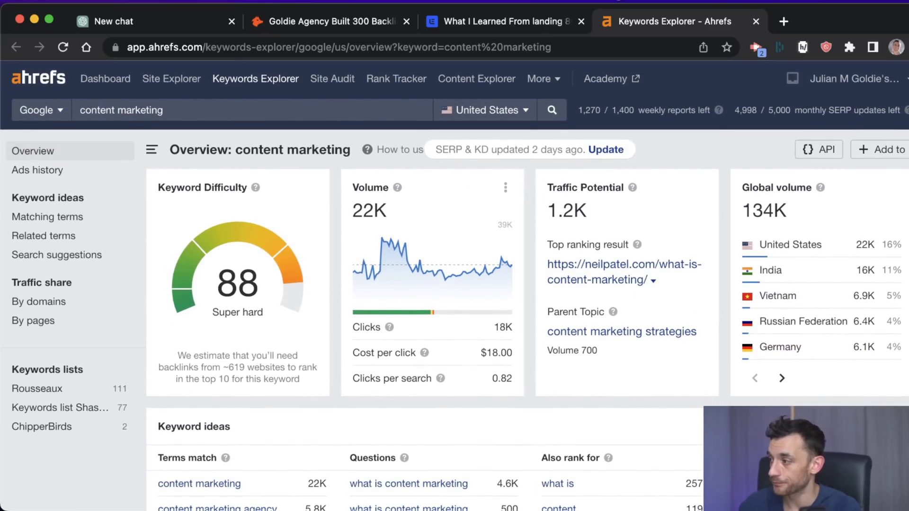
Step: Look over the opening of the lemlist article about landing 80k backlinks with cold emails
click(341, 21)
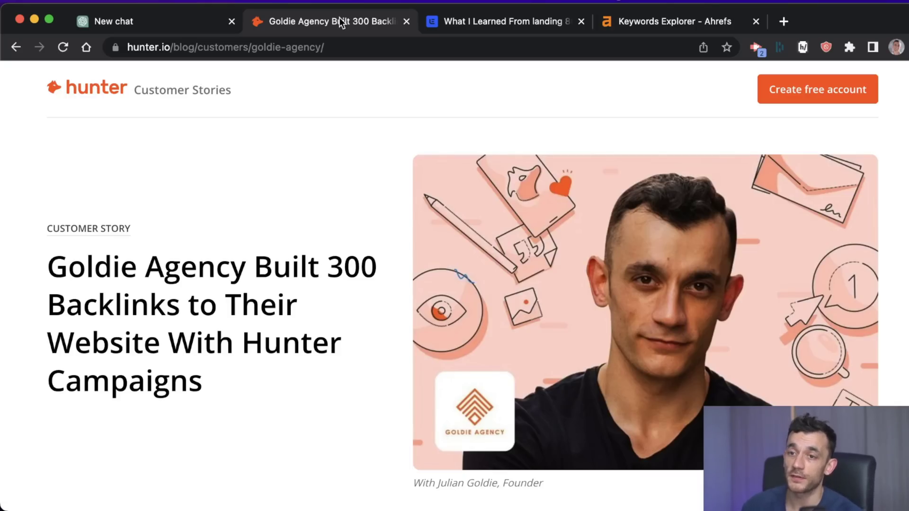
click(532, 25)
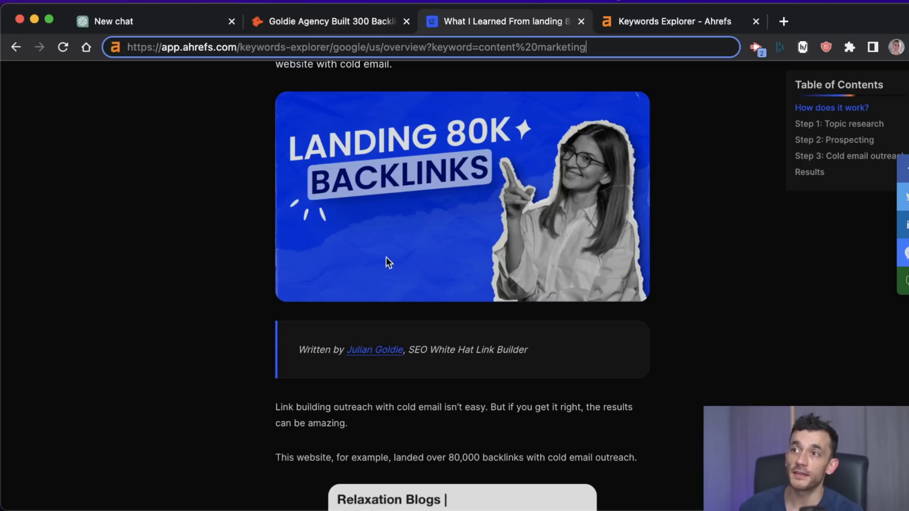
scroll(375, 167, up, 3)
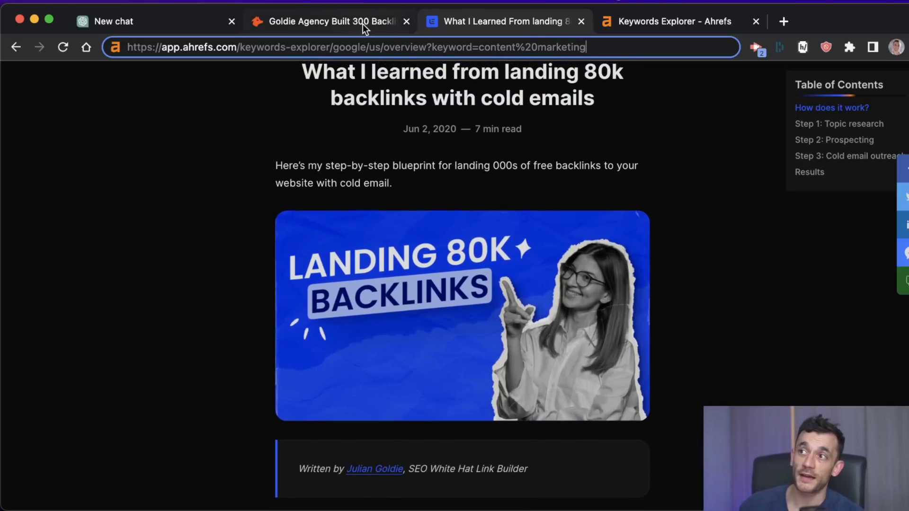
scroll(411, 120, down, 2)
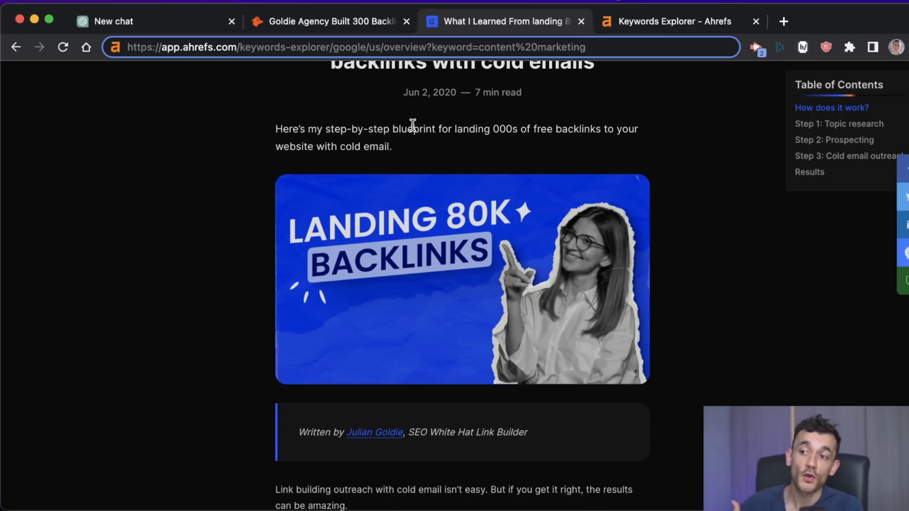
Step: Find the outreach email template with the subject "Quick one {{first_name}}" in the Hunter customer story and select its entire body text
click(324, 20)
scroll(580, 383, down, 15)
scroll(583, 382, down, 10)
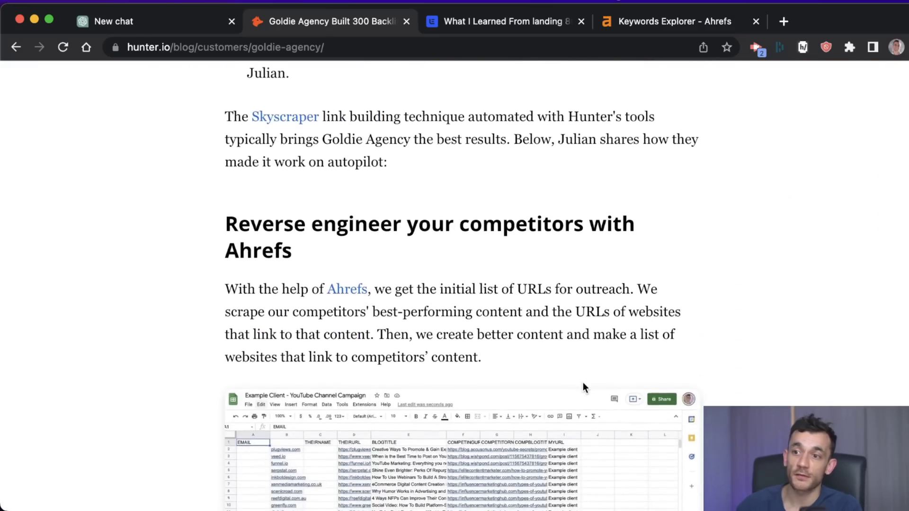
scroll(605, 332, down, 20)
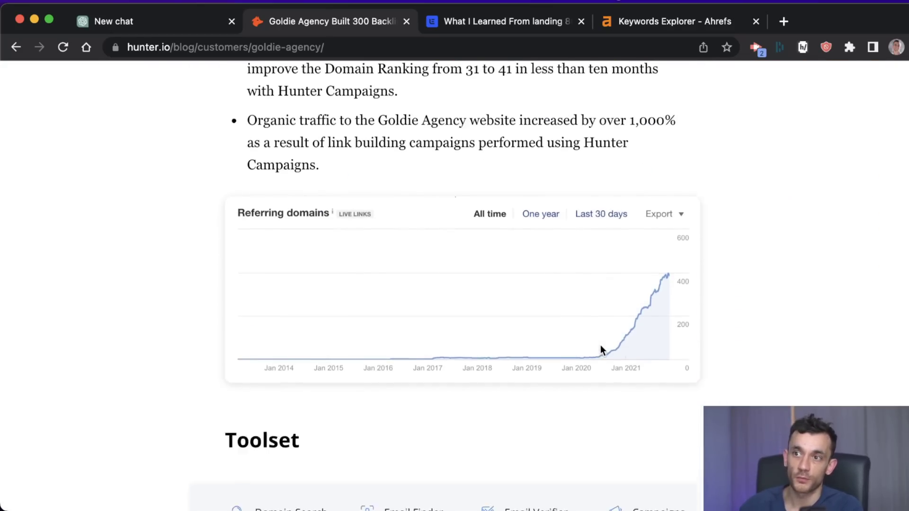
scroll(595, 368, down, 20)
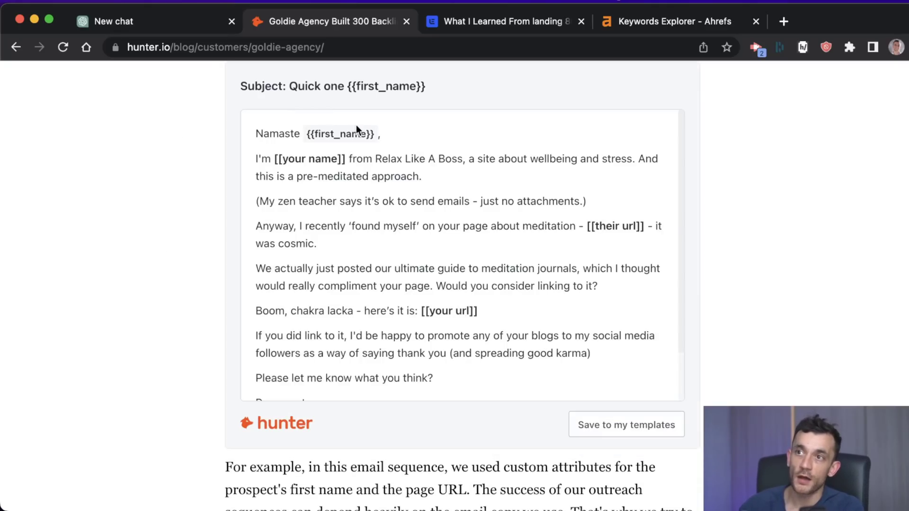
double_click(261, 134)
scroll(357, 337, down, 2)
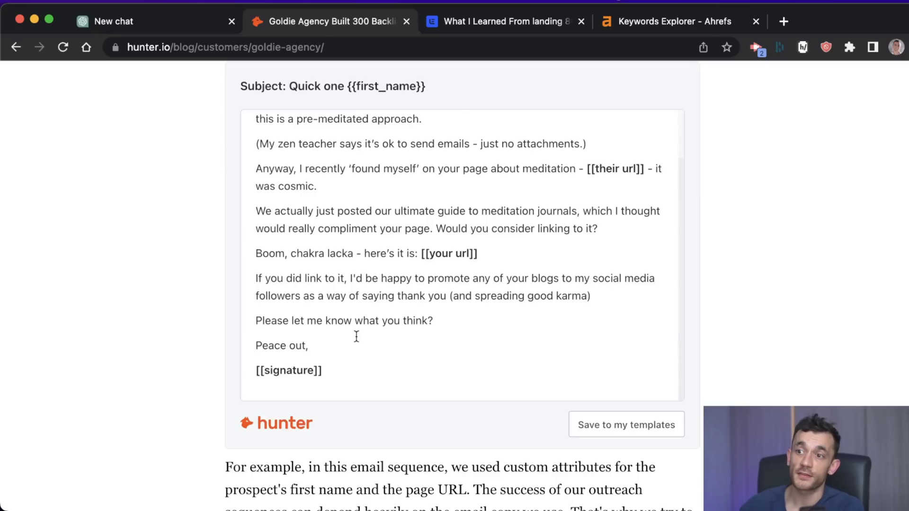
shift+click(355, 376)
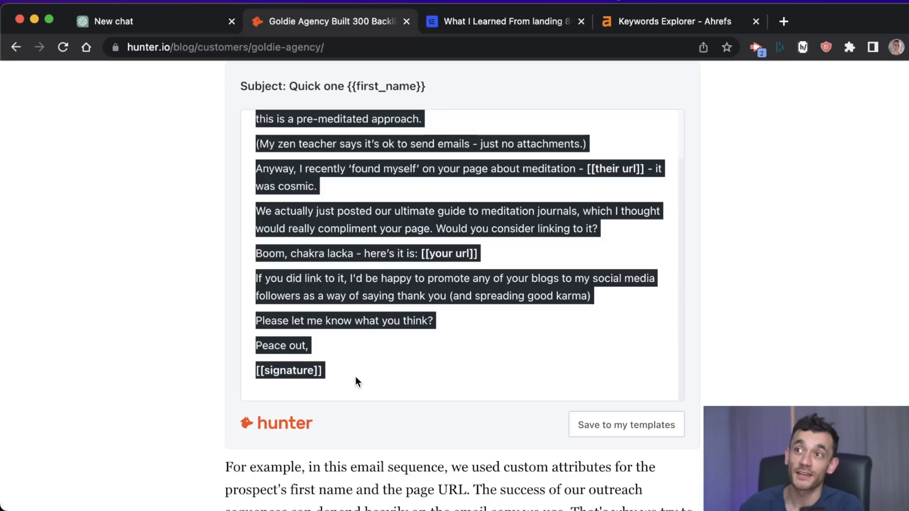
scroll(370, 367, up, 3)
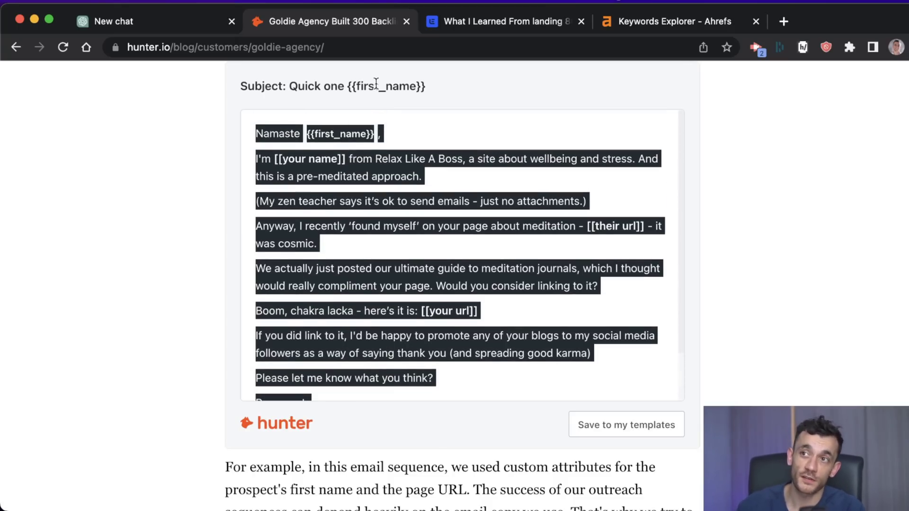
Step: Replace the old ChatGPT tab with a newly opened one and set its model to GPT-4
key(ctrl+t)
text(h)
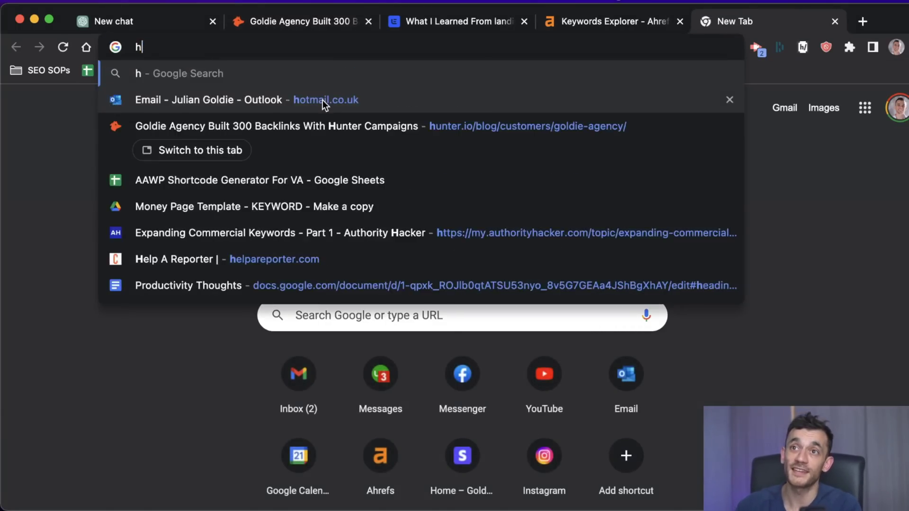
key(BackSpace)
text(chat)
key(Return)
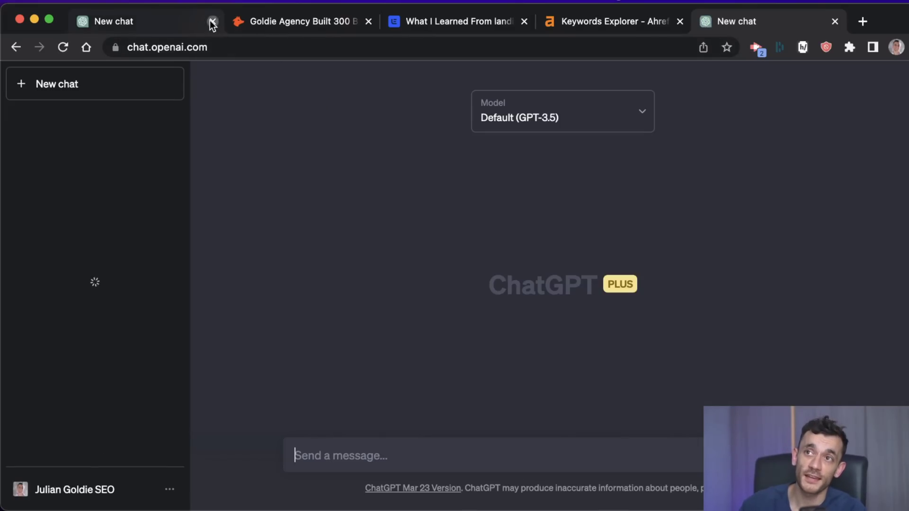
click(213, 22)
click(593, 112)
click(548, 209)
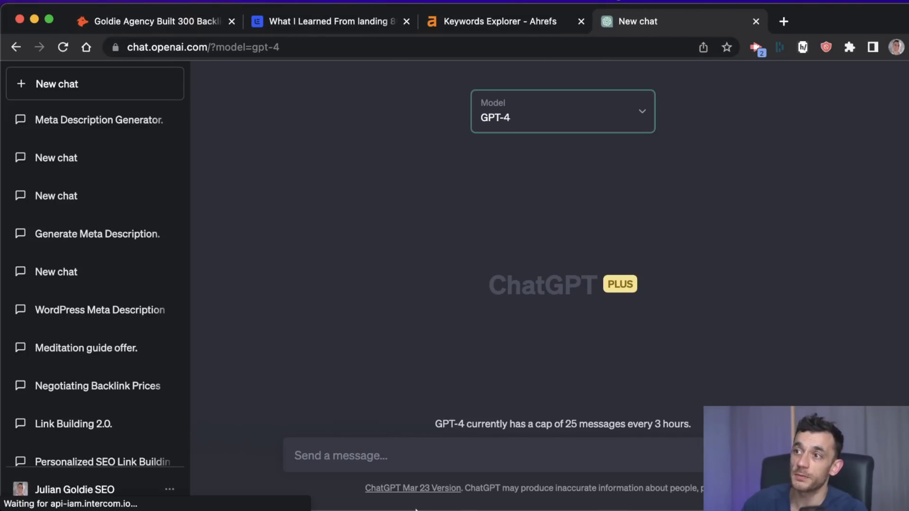
click(393, 460)
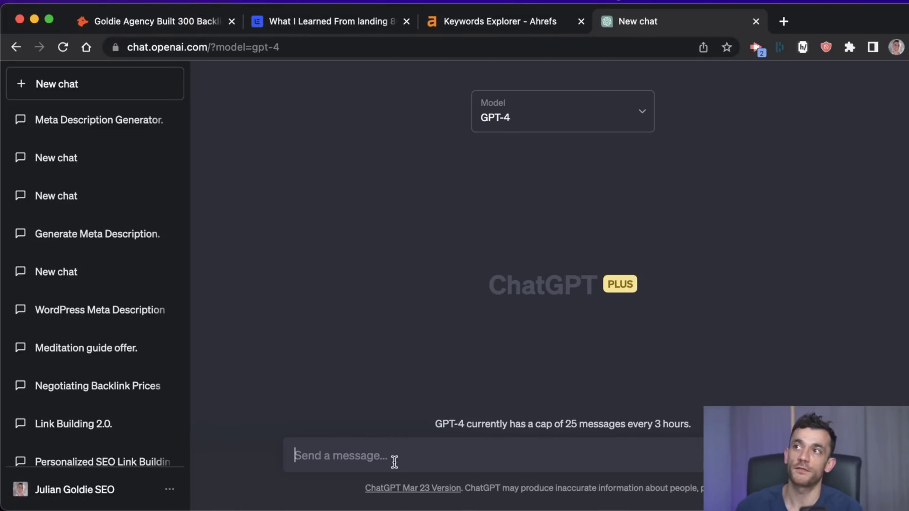
Step: Move the ChatGPT tab so it sits directly after the Hunter customer story tab
key(ctrl+shift+Tab)
key(ctrl+shift+Tab)
click(693, 23)
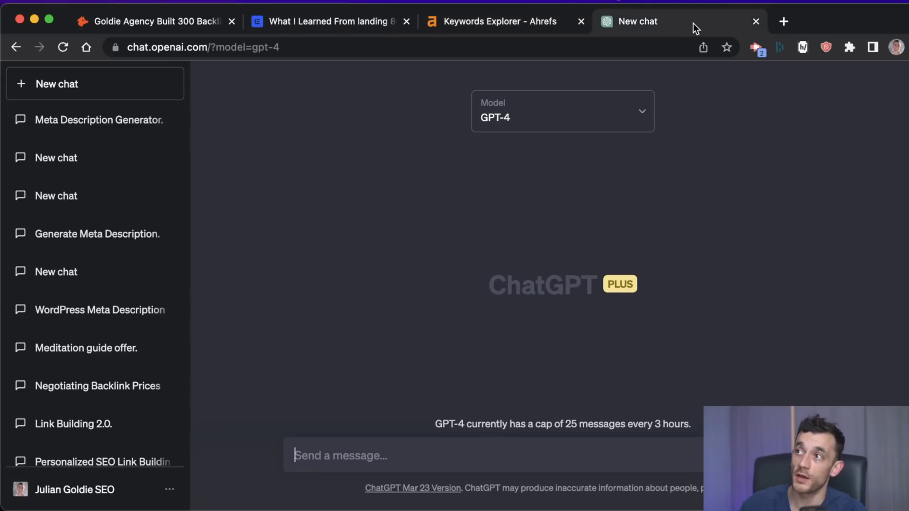
drag(693, 23, 379, 15)
Step: Copy the selected outreach email template from the Hunter customer story
click(172, 21)
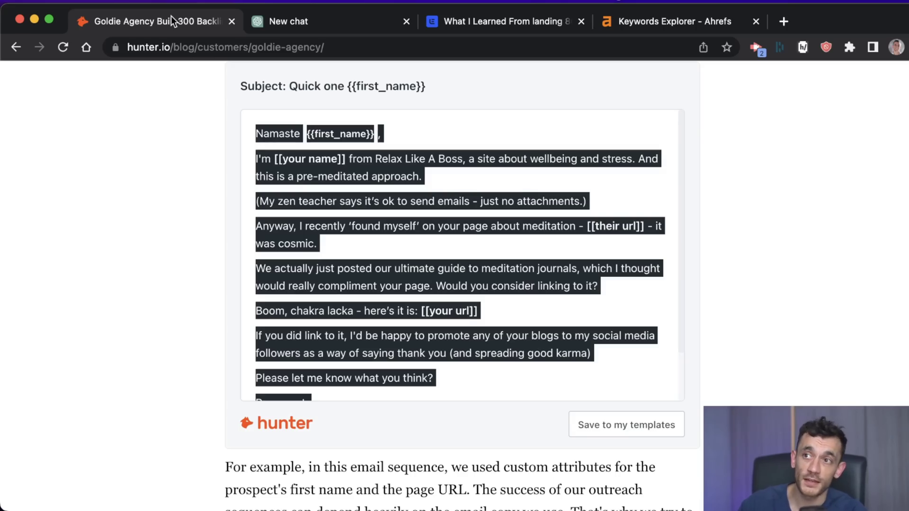
right_click(329, 166)
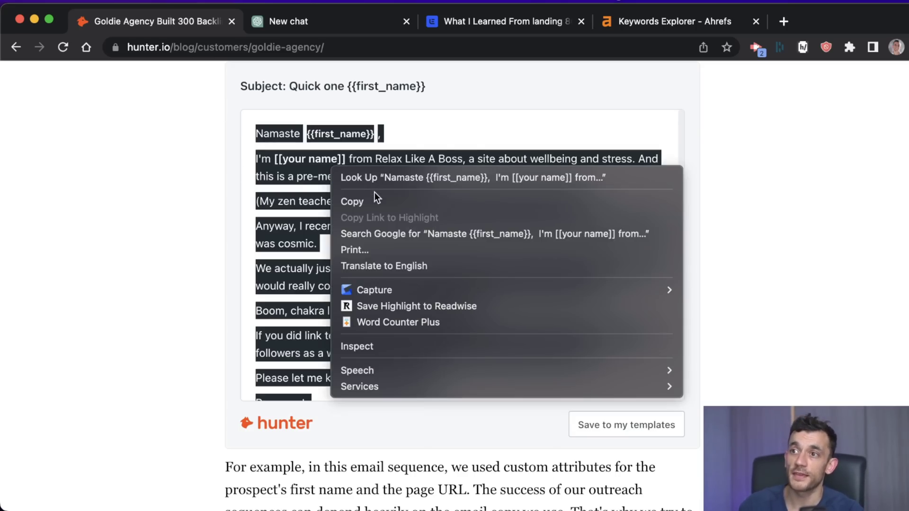
click(366, 203)
Step: Send "Create a unique email template based on the template below BUT make it an outreach template for the marketing industry instead:" followed by the copied template
key(ctrl+Tab)
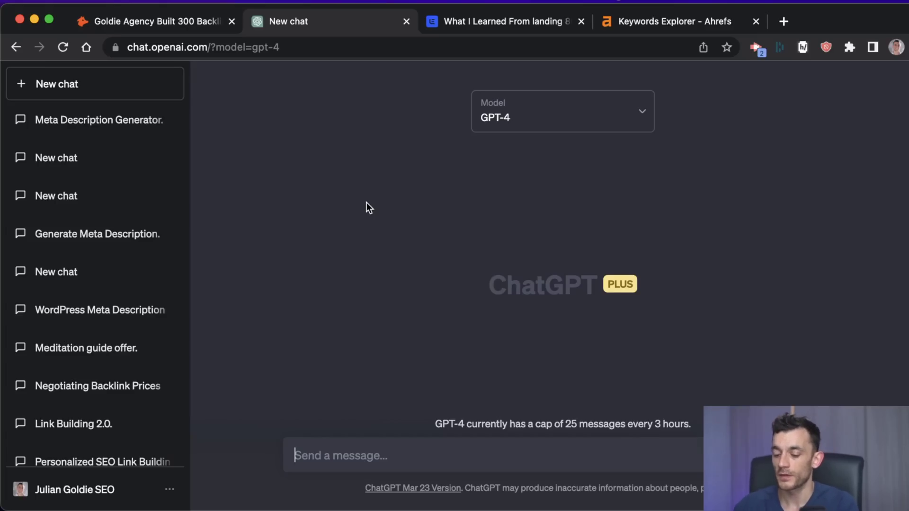
text(Create a personalised email)
key(alt+BackSpace)
key(alt+BackSpace)
text(unique )
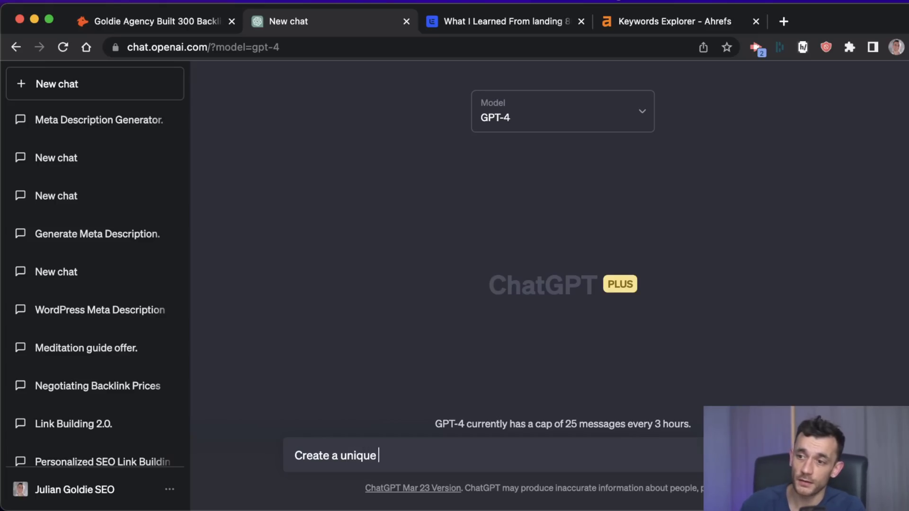
text(email template based on the )
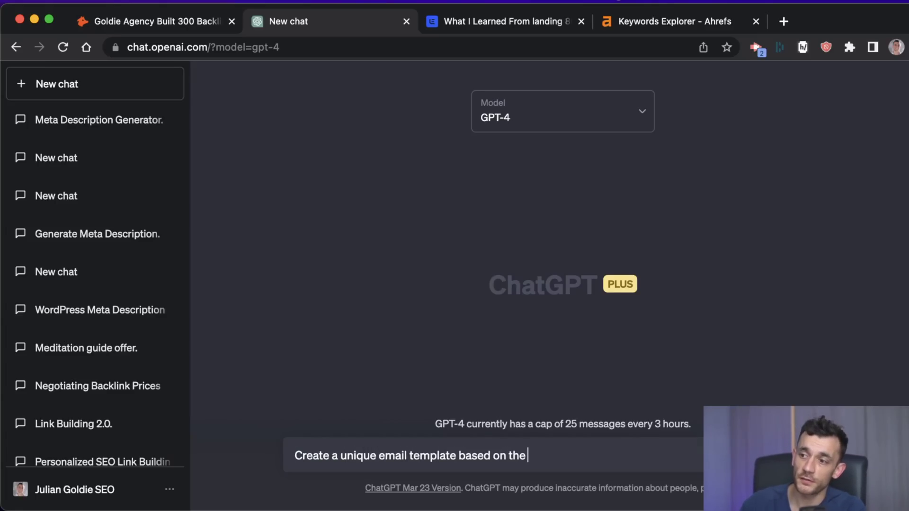
text(template below BUT make)
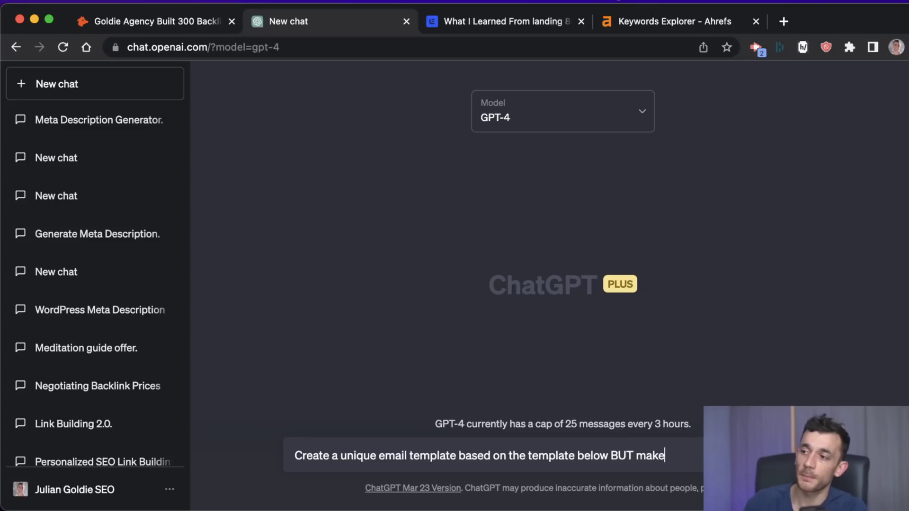
text( it an ou)
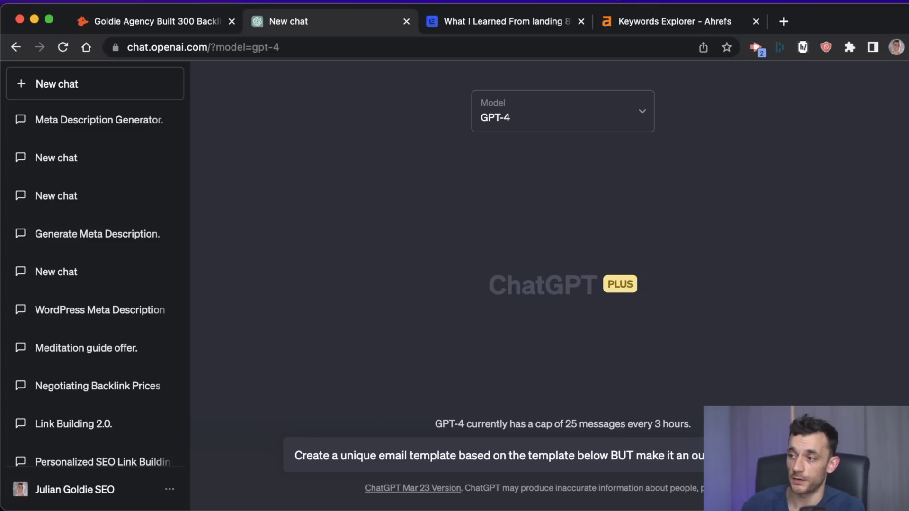
text(treach template for the marketing industry instead:)
key(shift+Return)
key(super+v)
key(Return)
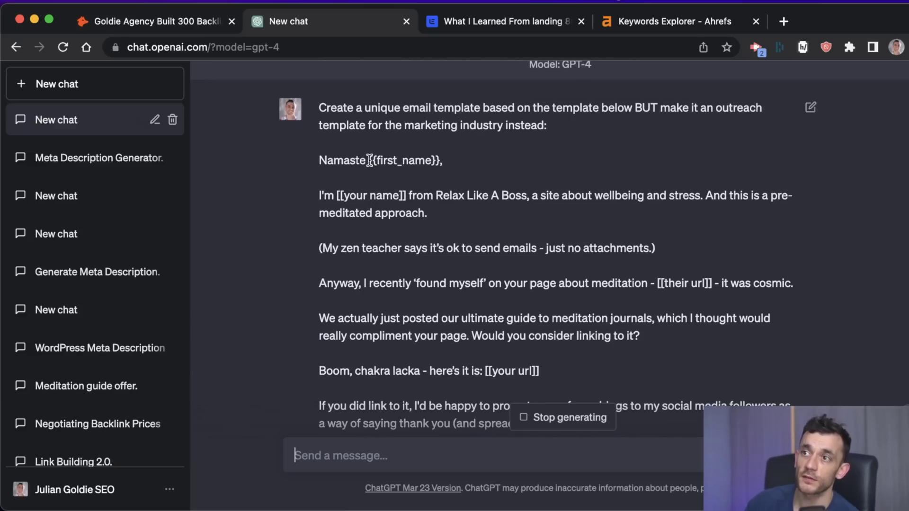
Step: Read through the submitted template and the marketing outreach email generated in response
drag(369, 160, 446, 164)
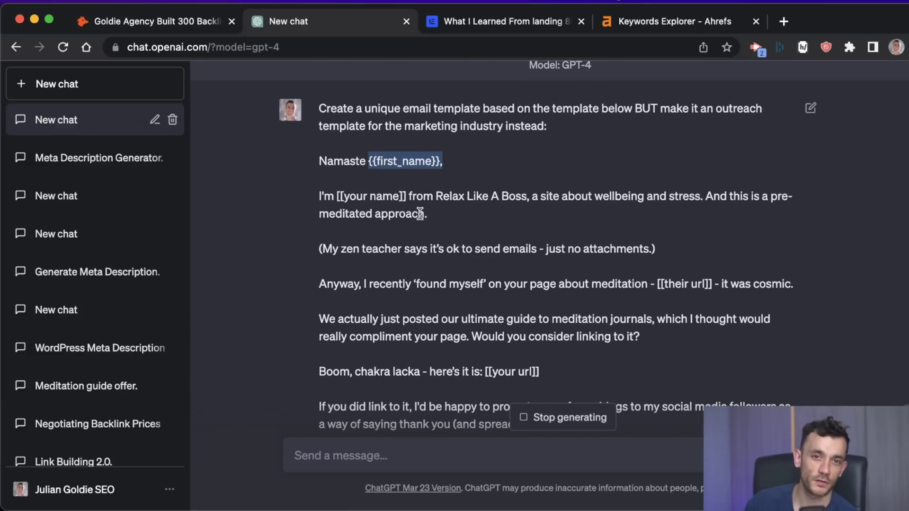
scroll(419, 214, down, 15)
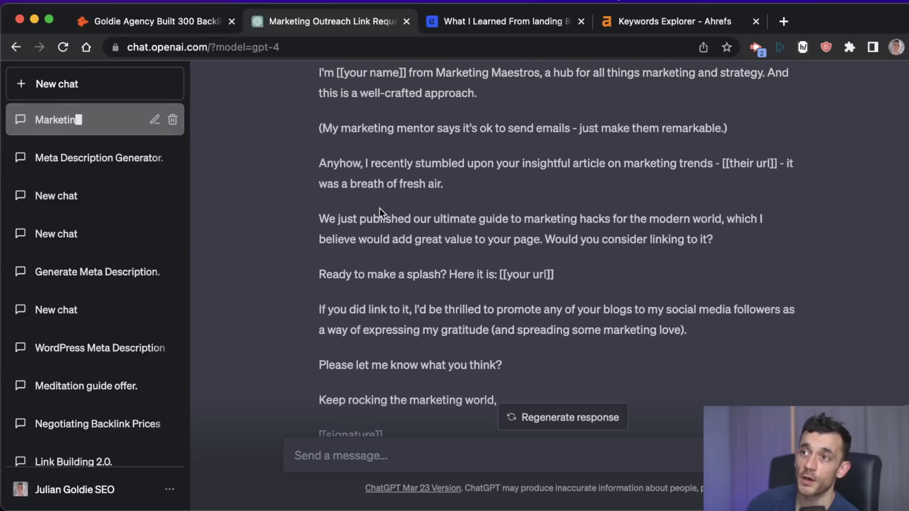
Step: Read the opening lines of the generated marketing outreach email, including the Marketing Maestros introduction and the marketing mentor joke
scroll(379, 208, up, 3)
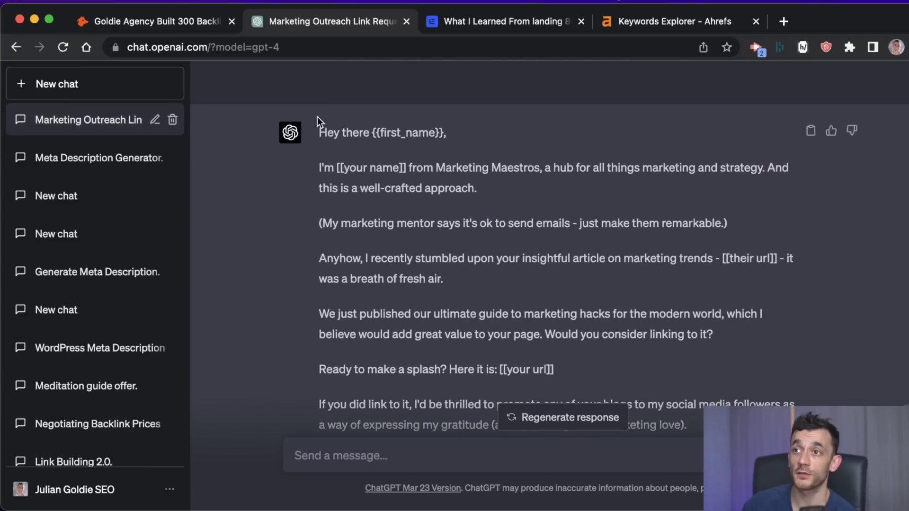
drag(318, 127, 530, 188)
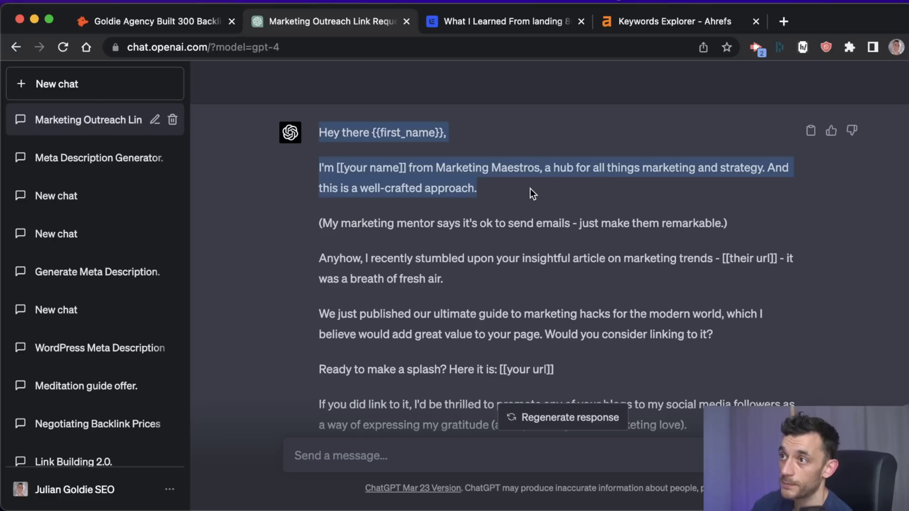
click(530, 189)
drag(435, 168, 708, 188)
click(553, 168)
click(502, 225)
drag(282, 215, 554, 223)
Step: Compare the zen teacher line in the original Hunter template with the marketing mentor line in the ChatGPT version
key(super+1)
click(284, 201)
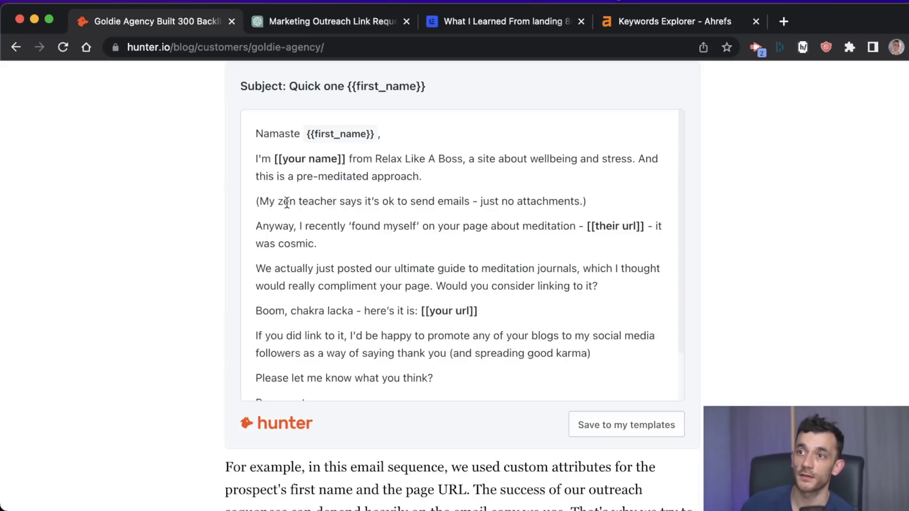
triple_click(284, 202)
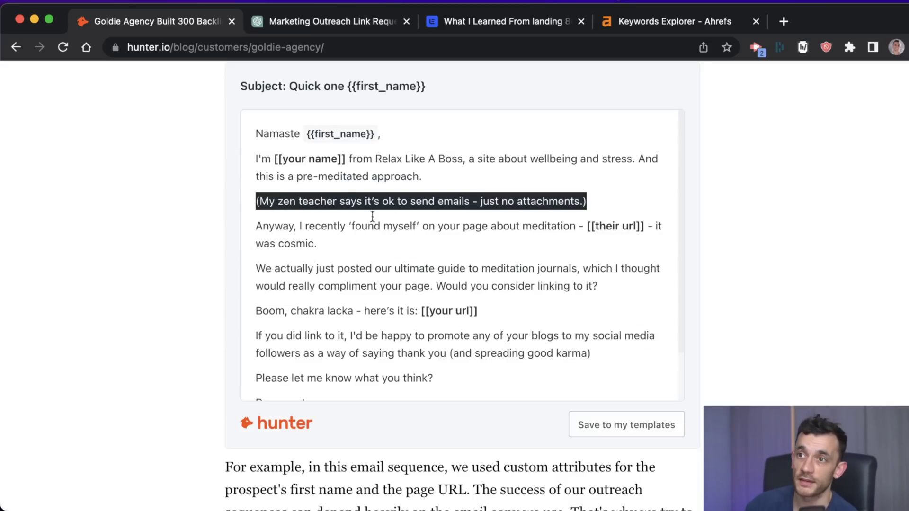
key(super+2)
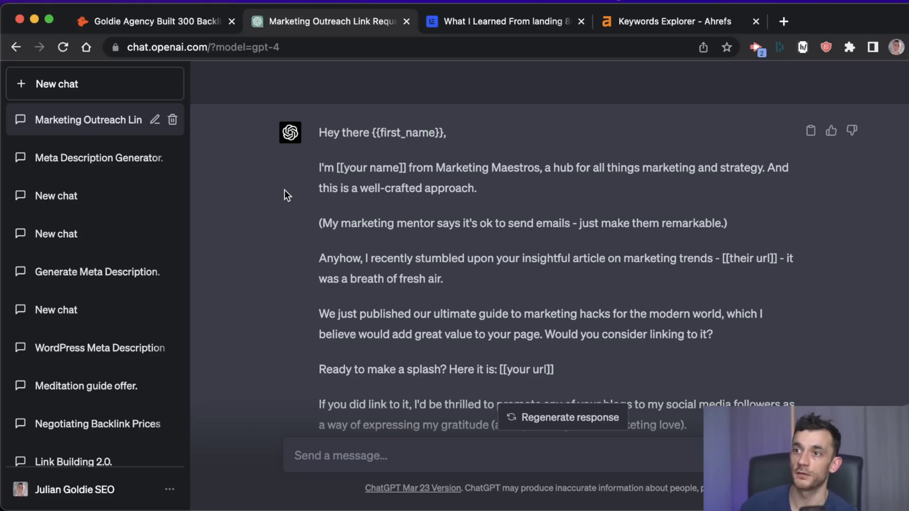
drag(317, 222, 720, 223)
Step: Send the follow-up message "do one for the cryptocurrency" in the same ChatGPT conversation
scroll(618, 252, down, 3)
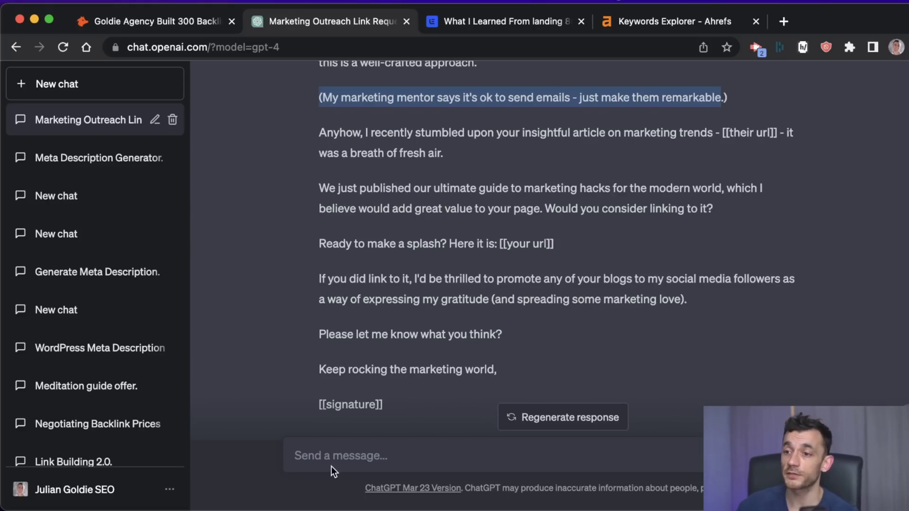
click(370, 464)
text(do one )
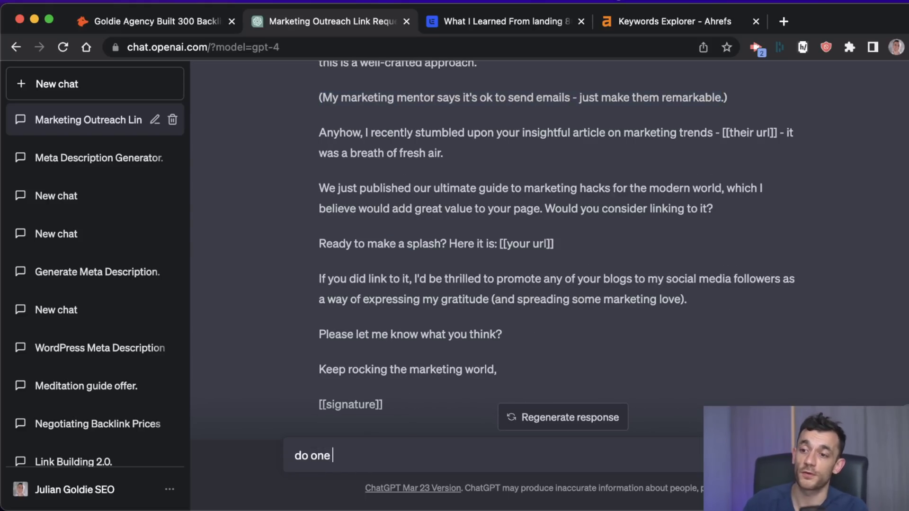
text(for the cryptocurrency)
key(Return)
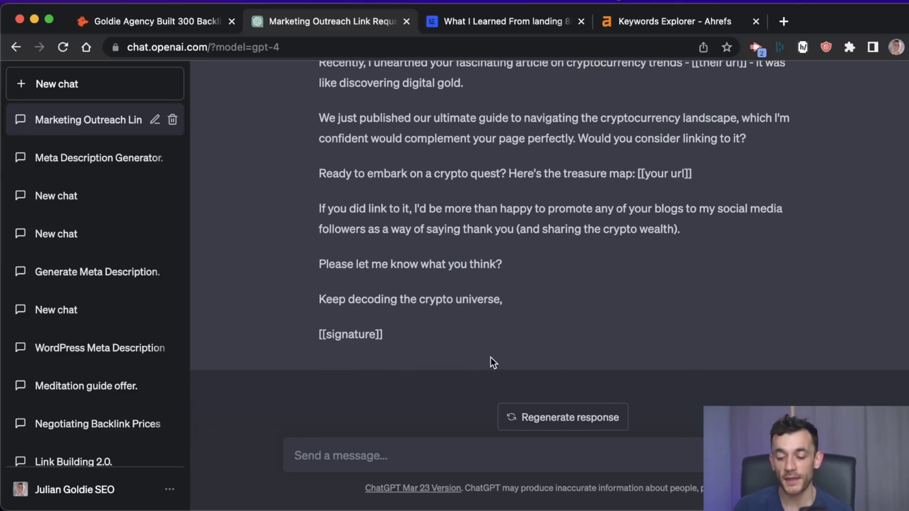
Step: Look over the cryptocurrency email and send "Make it funnier and more interesting" to have it rewritten
scroll(374, 162, up, 5)
text(M)
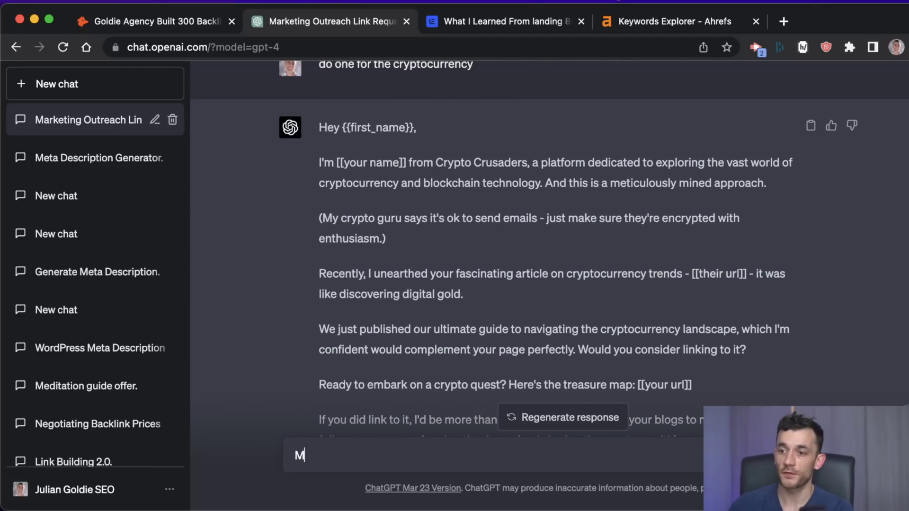
text(ake it funn)
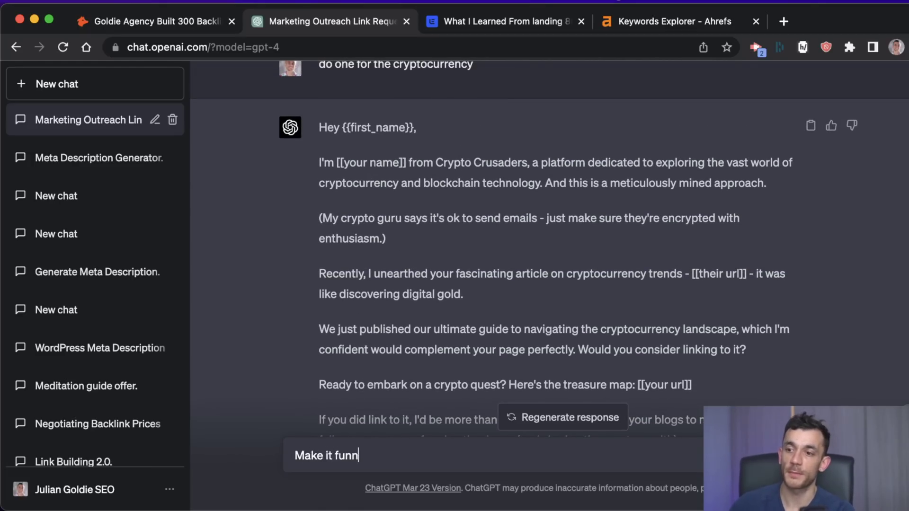
text(ier and more int)
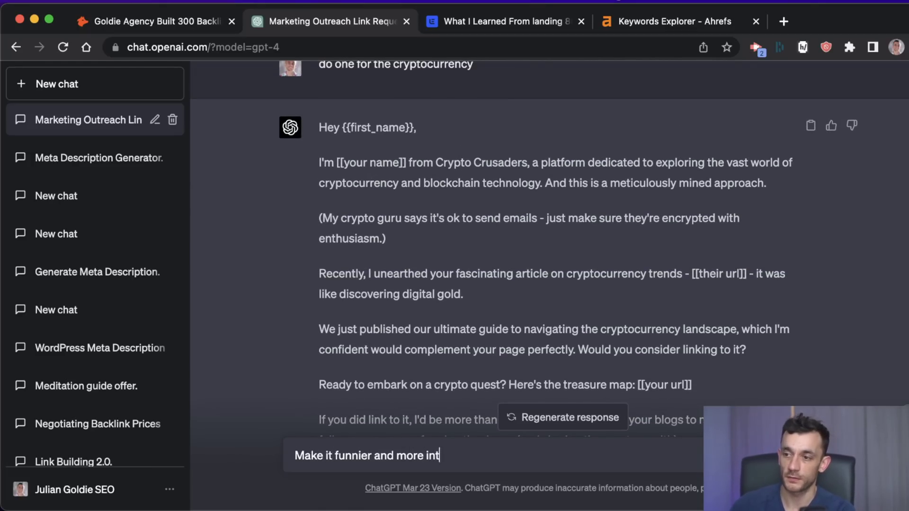
text(eresting)
key(Return)
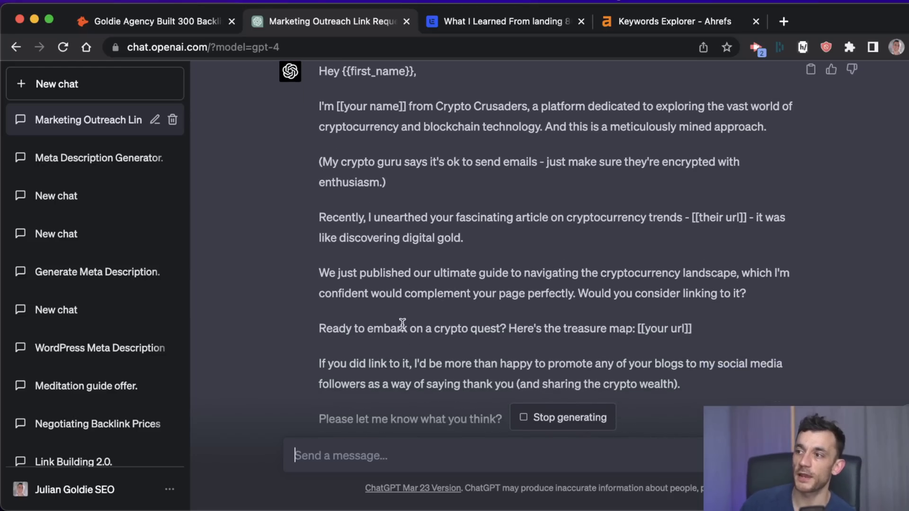
drag(712, 325, 387, 220)
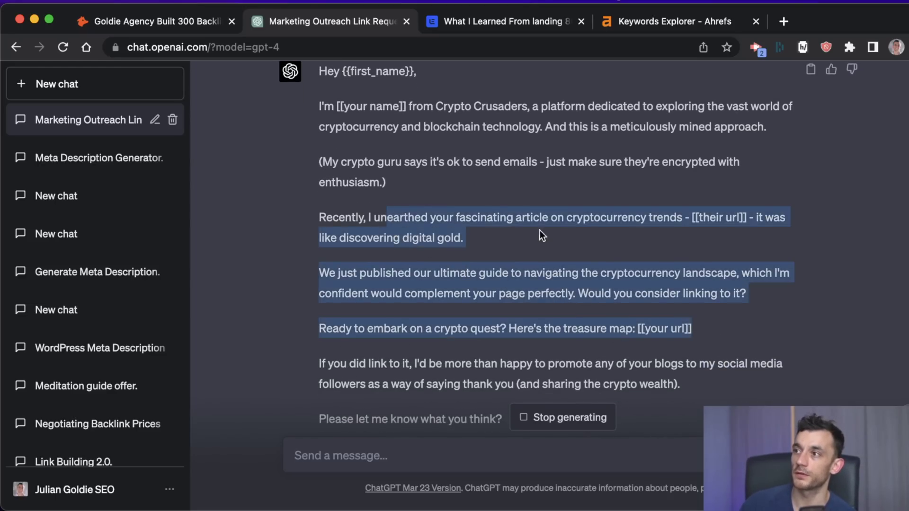
click(697, 208)
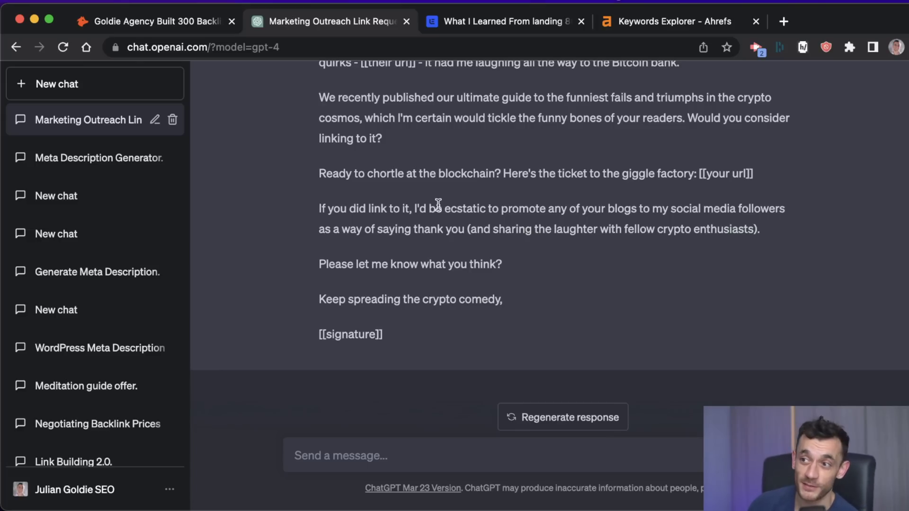
Step: Send "Create 2 follow up emails to chase up the last request" in the same conversation
text(Create )
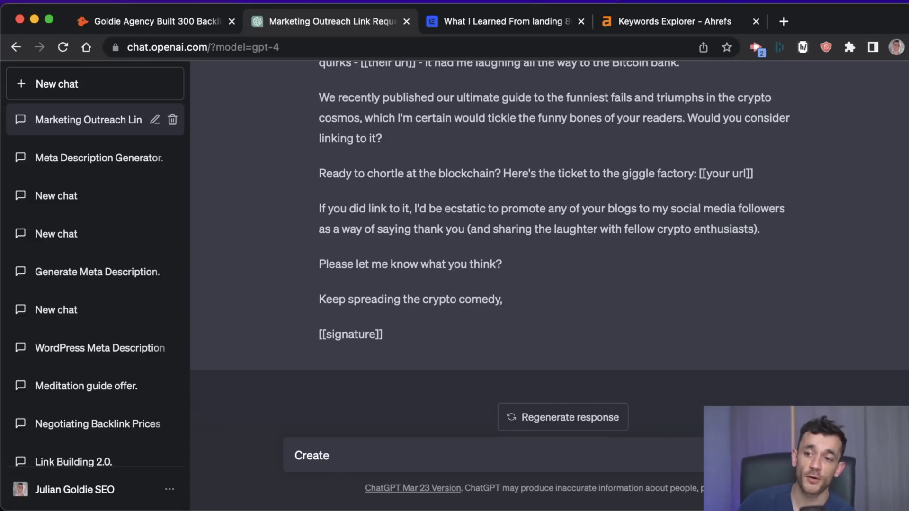
text(2 foll)
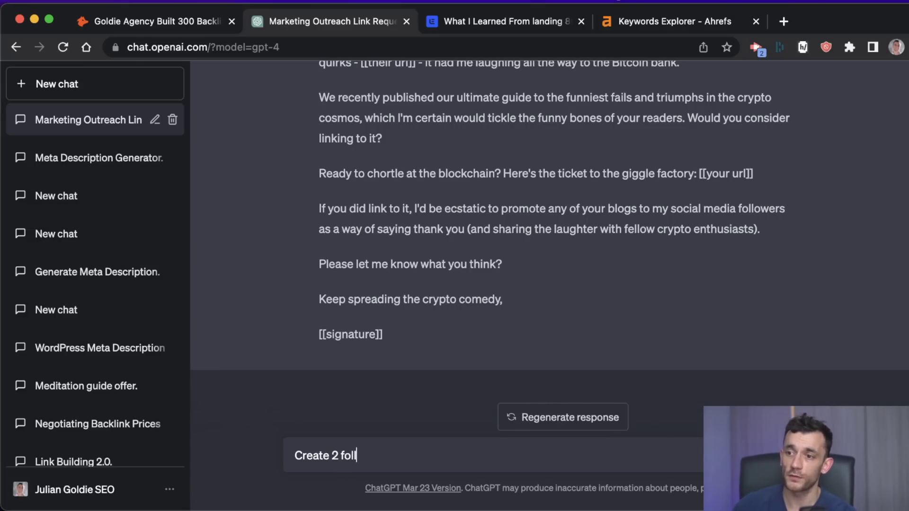
text(ow up emails to chase up )
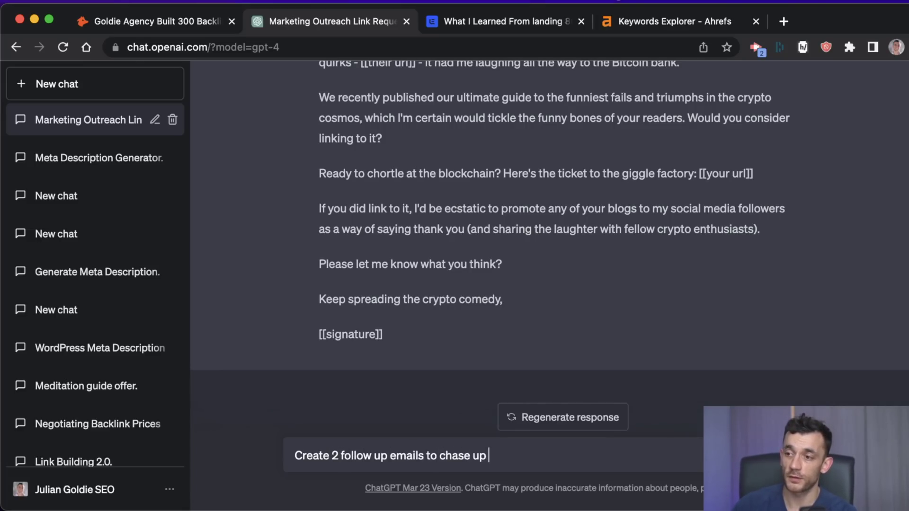
text(the last request)
key(Return)
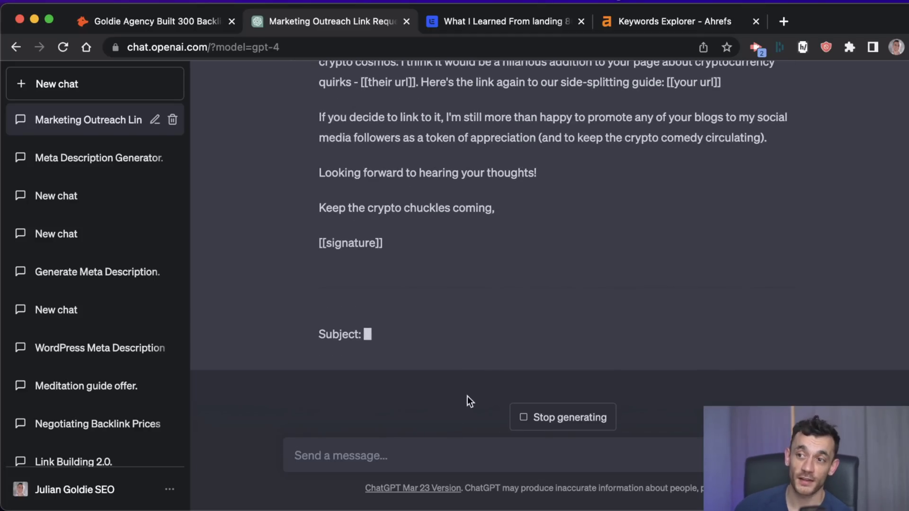
Step: Read through the two generated follow-up emails, focusing on their subject lines and closing text
scroll(447, 236, up, 5)
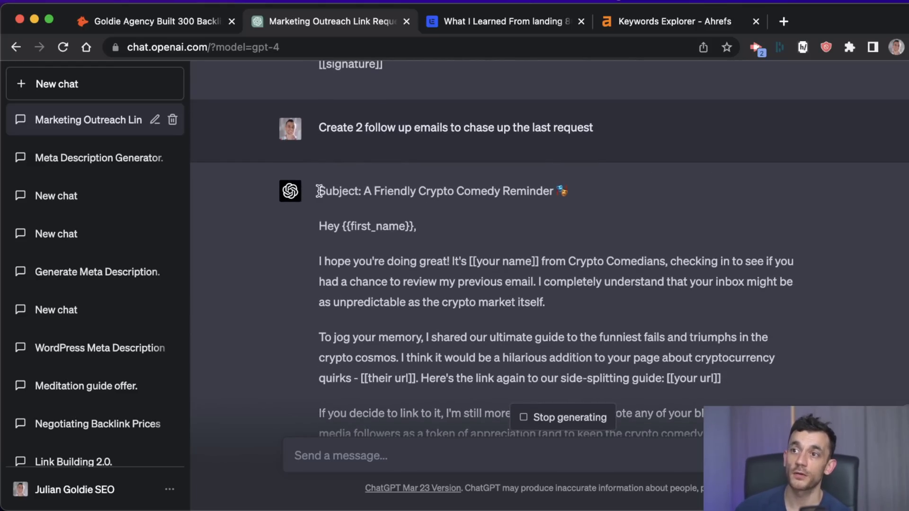
drag(318, 191, 602, 198)
scroll(520, 305, down, 10)
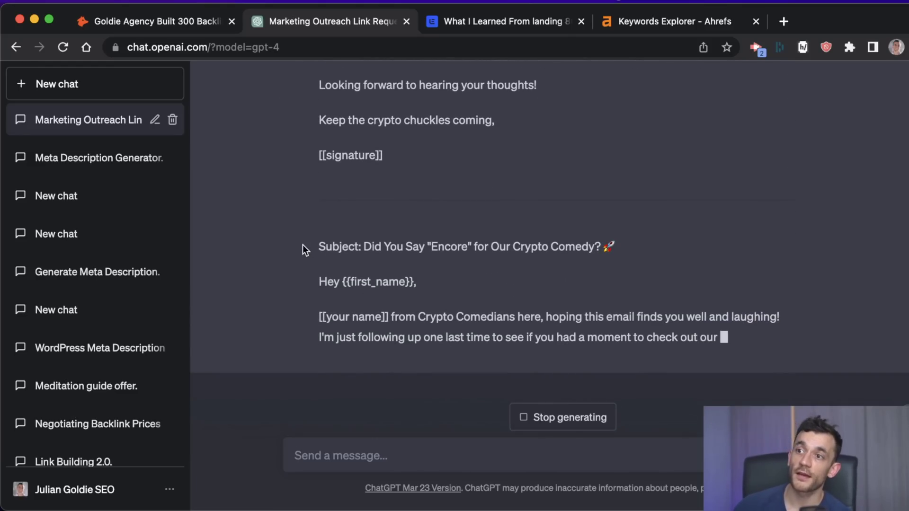
drag(302, 245, 754, 264)
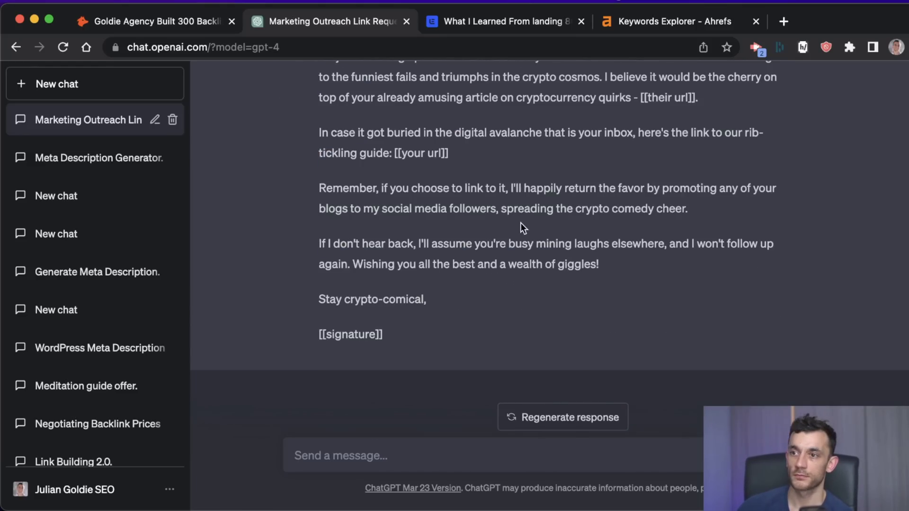
scroll(522, 223, up, 5)
scroll(523, 232, down, 5)
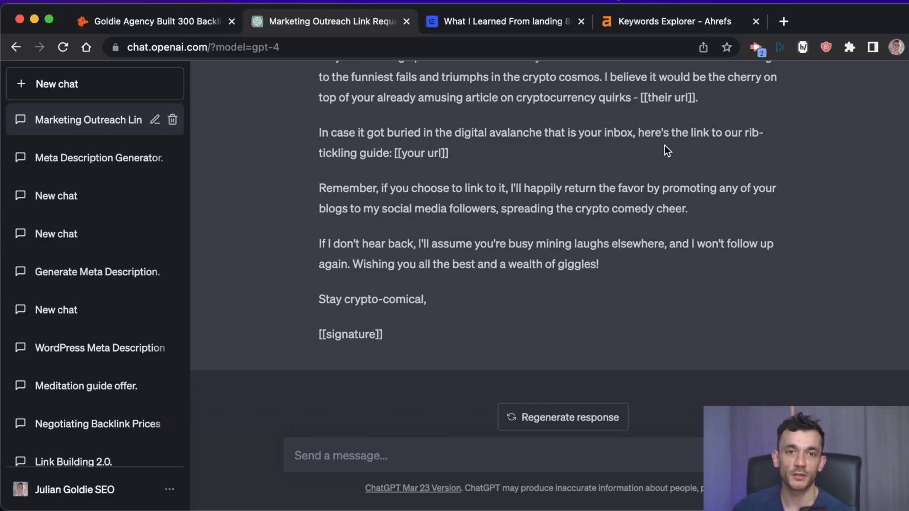
Step: Open the account owner's own Twitter profile page in a new browser tab
key(cmd+t)
text(twitter.com/JulianGoldieSEO)
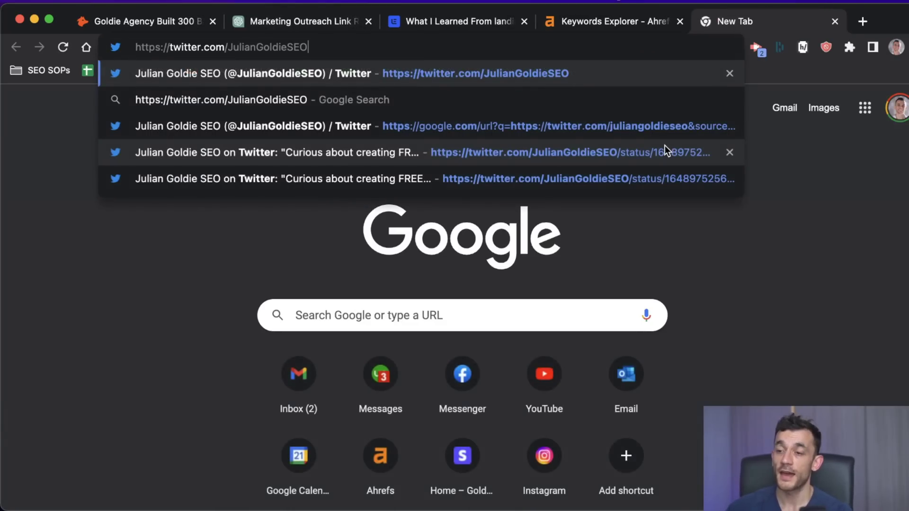
key(Return)
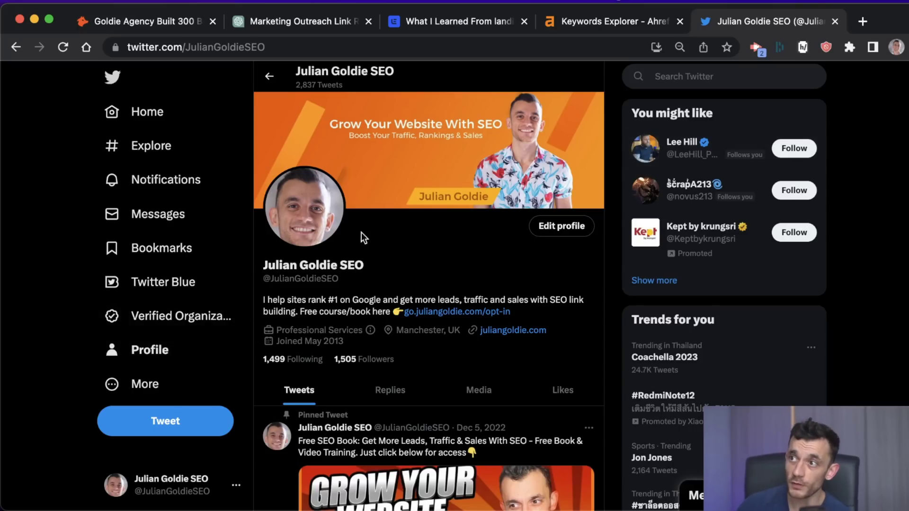
Step: Select and copy the entire text of the Twitter profile page, including its bio and tweets
key(super+a)
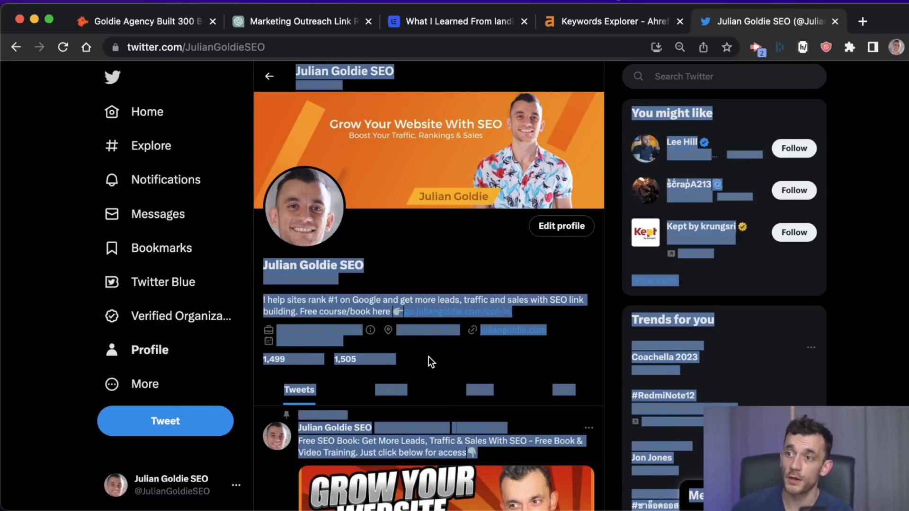
scroll(428, 356, down, 15)
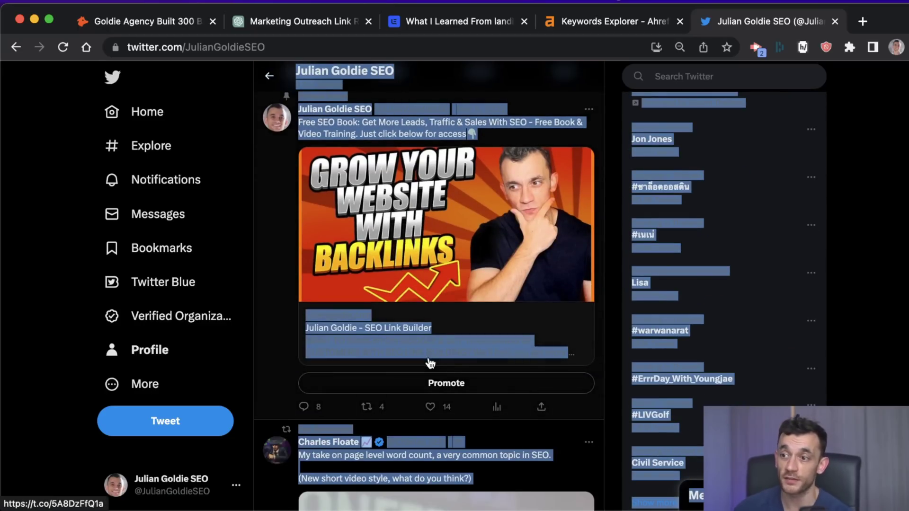
scroll(429, 362, up, 10)
scroll(428, 357, down, 4)
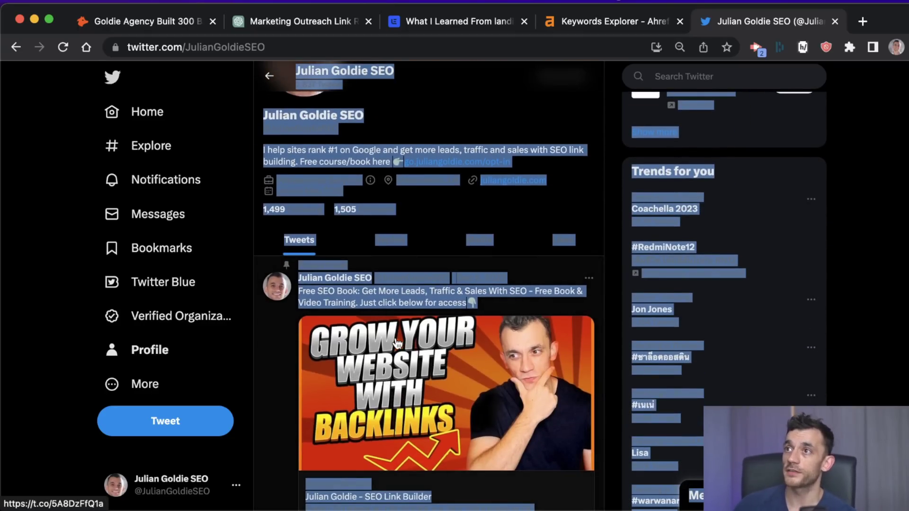
key(ctrl+shift+Tab)
key(ctrl+shift+Tab)
key(ctrl+shift+Tab)
click(727, 27)
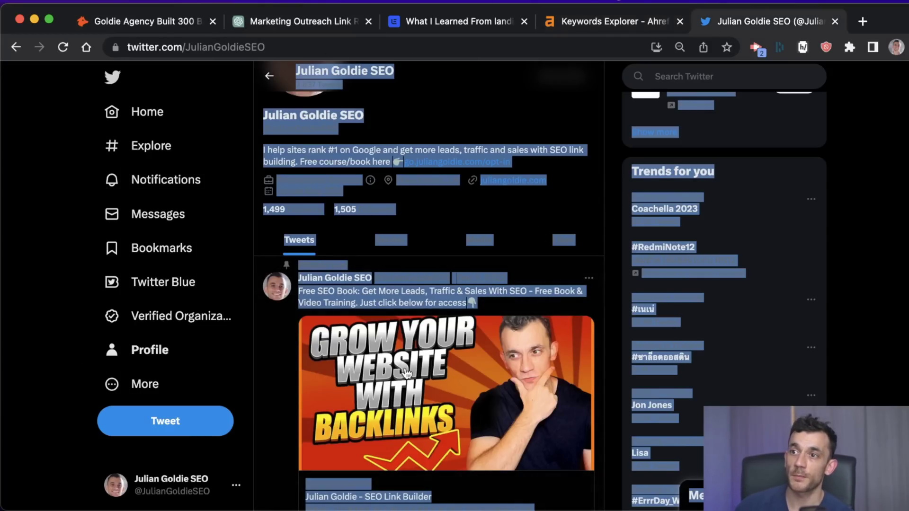
scroll(406, 373, down, 15)
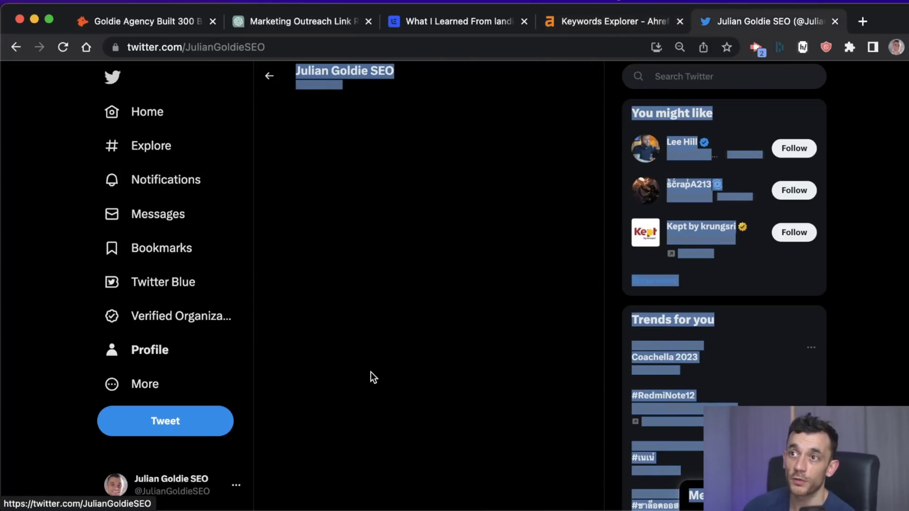
key(super+c)
Step: Switch back to ChatGPT and paste the copied Twitter profile text into the existing conversation
key(ctrl+shift+Tab)
key(ctrl+shift+Tab)
key(ctrl+shift+Tab)
key(super+v)
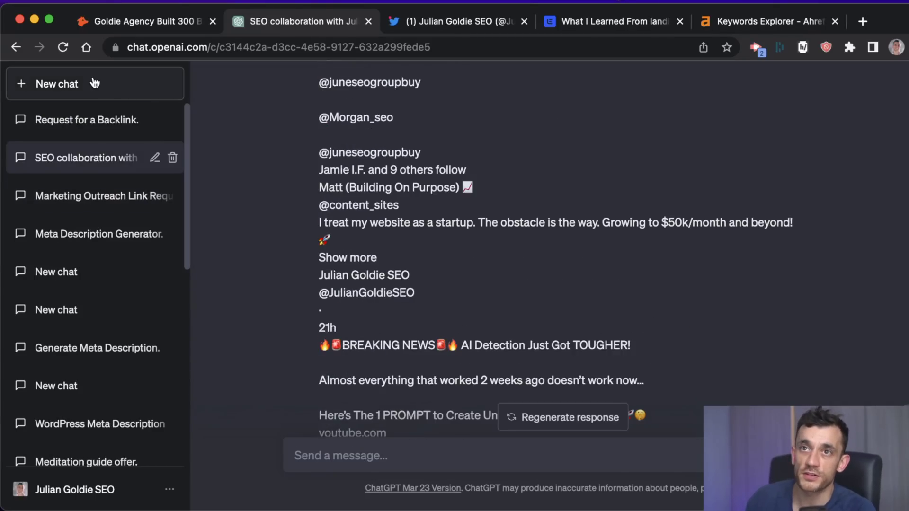
Step: Start a new ChatGPT conversation that uses the GPT-4 model
click(161, 94)
click(577, 106)
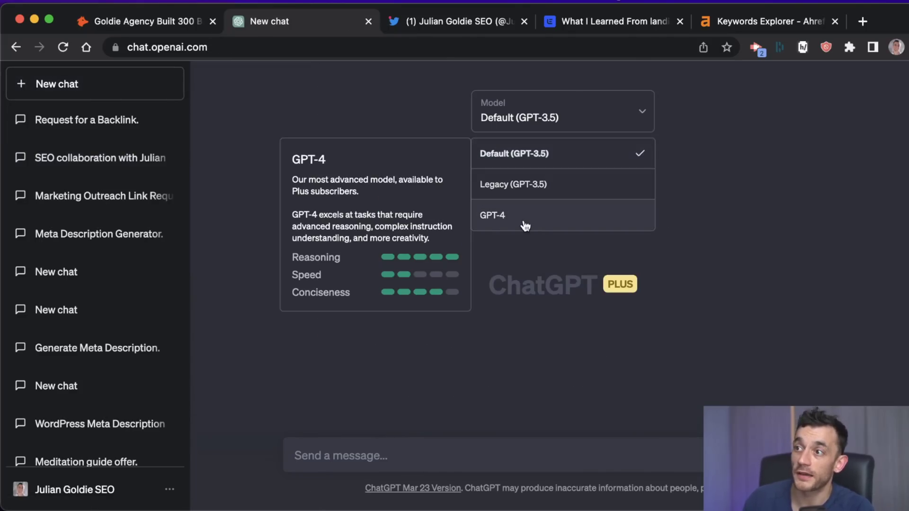
click(474, 217)
Step: Send the copied Twitter profile text under a prompt for a personalised outreach email persuading its owner to add a link to my website from his
key(super+v)
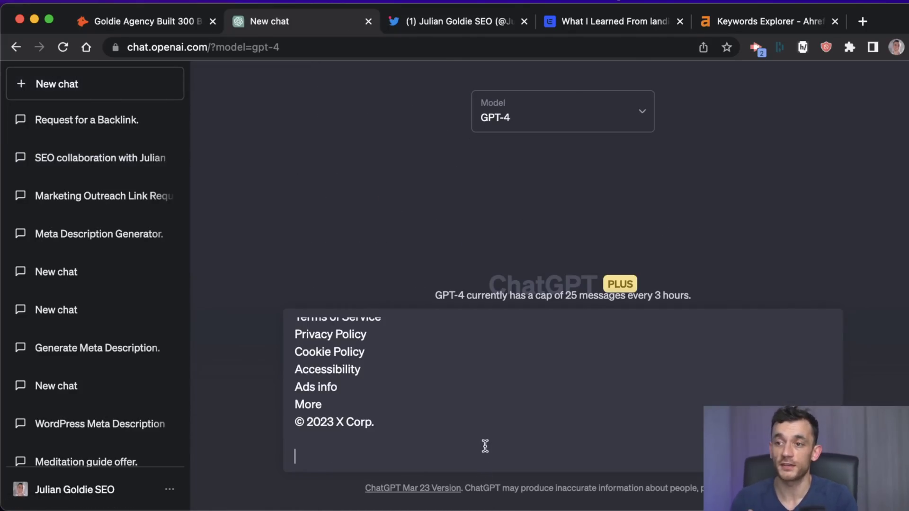
key(super+Up)
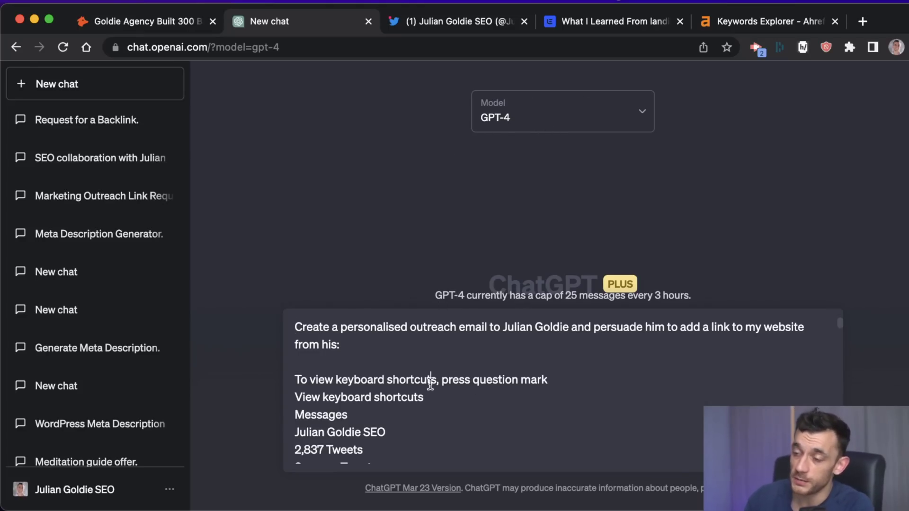
key(Return)
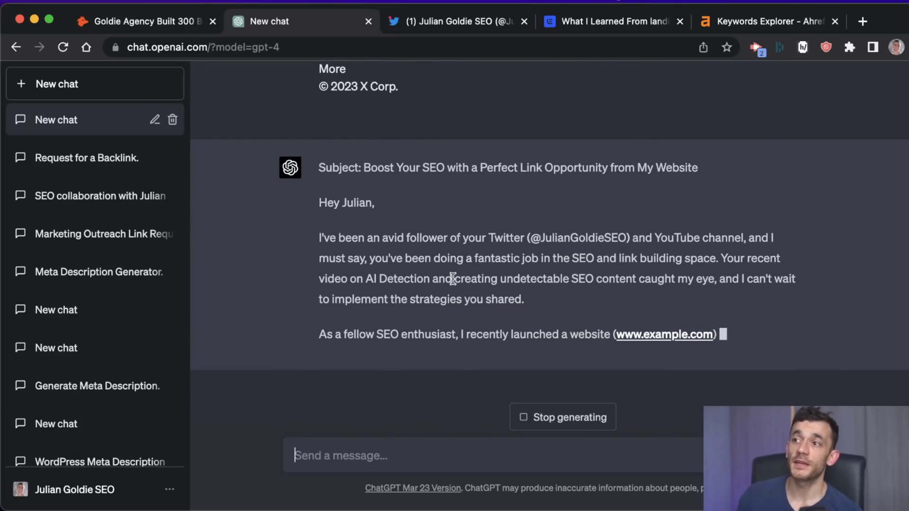
scroll(454, 287, up, 1)
scroll(453, 285, up, 1)
scroll(473, 246, down, 3)
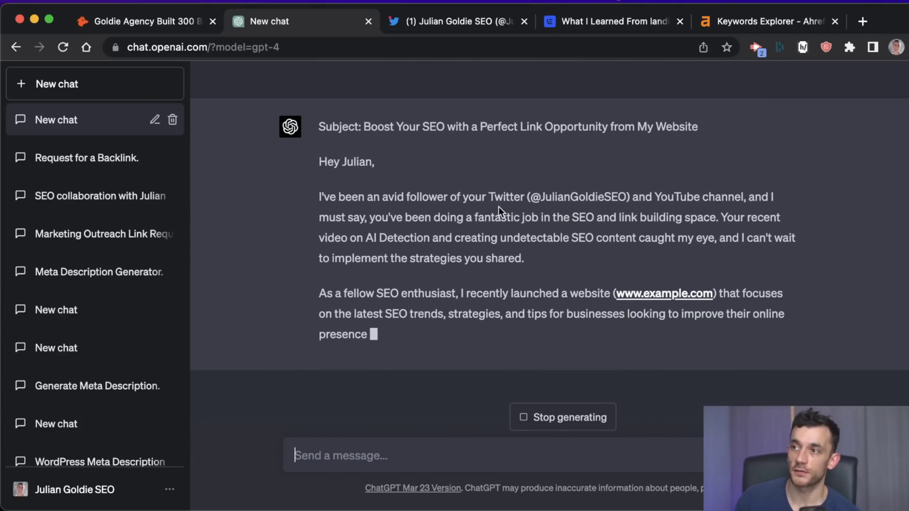
Step: Review the drafted outreach email and ask for a version that is shorter, more concise, with no BS and still personalised
drag(491, 193, 652, 198)
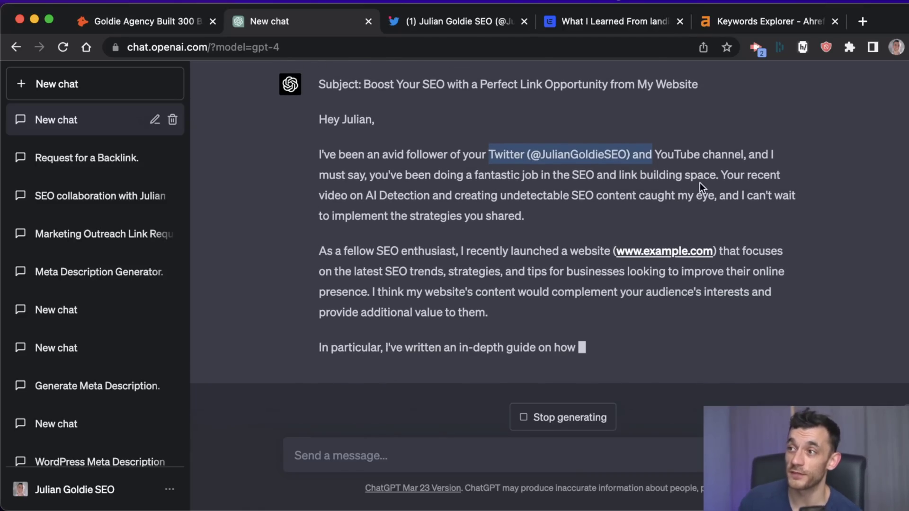
drag(718, 177, 733, 223)
drag(314, 215, 518, 279)
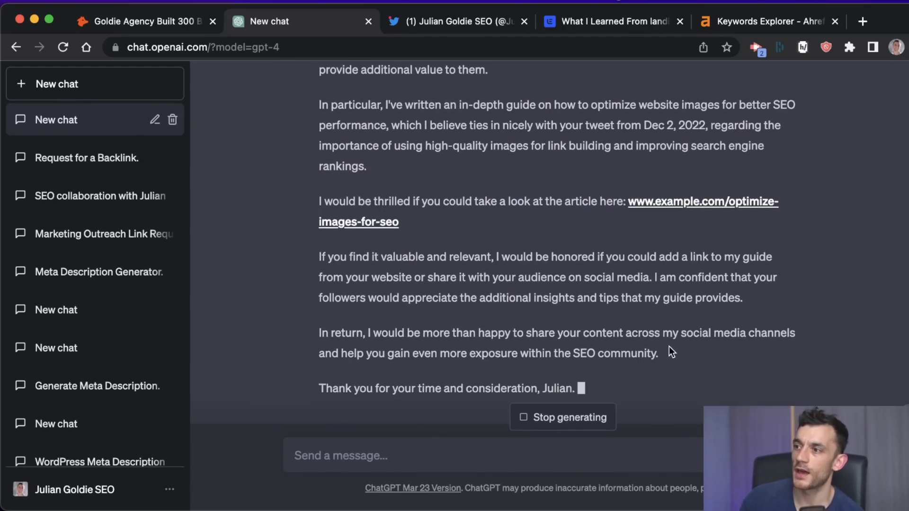
drag(663, 352, 263, 328)
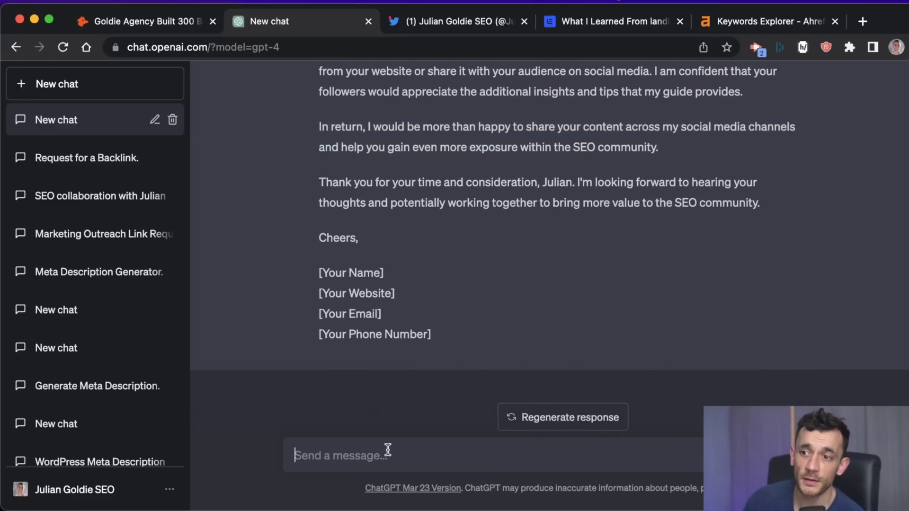
text(Make it )
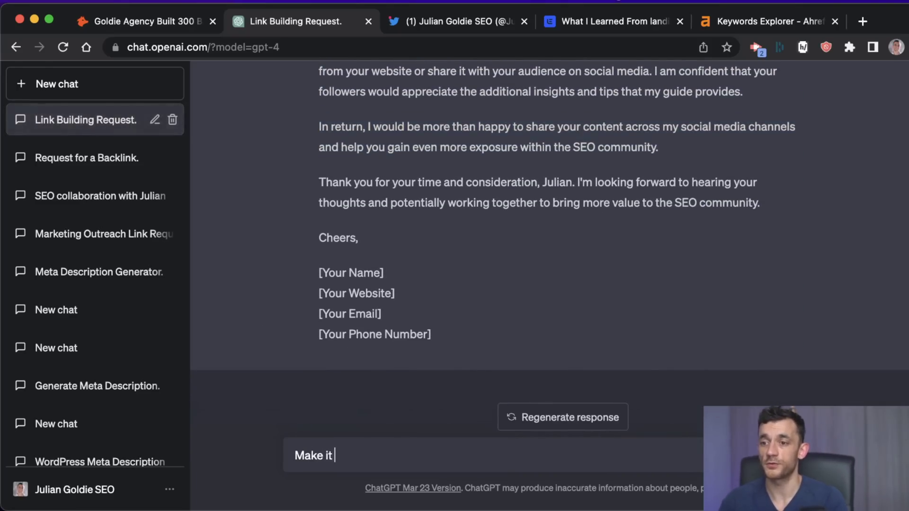
text(shorter, mroe)
key(BackSpace)
key(BackSpace)
key(BackSpace)
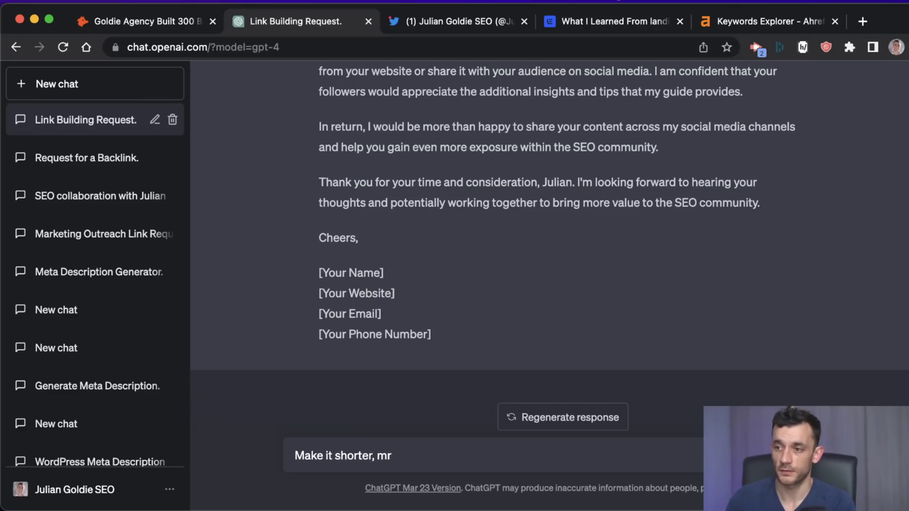
text(ore concise, with no BS and )
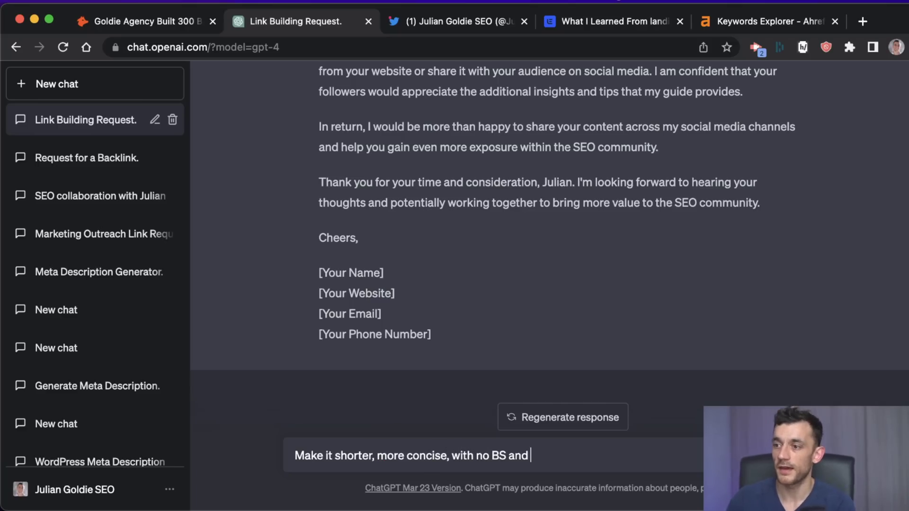
text(keep it personalised)
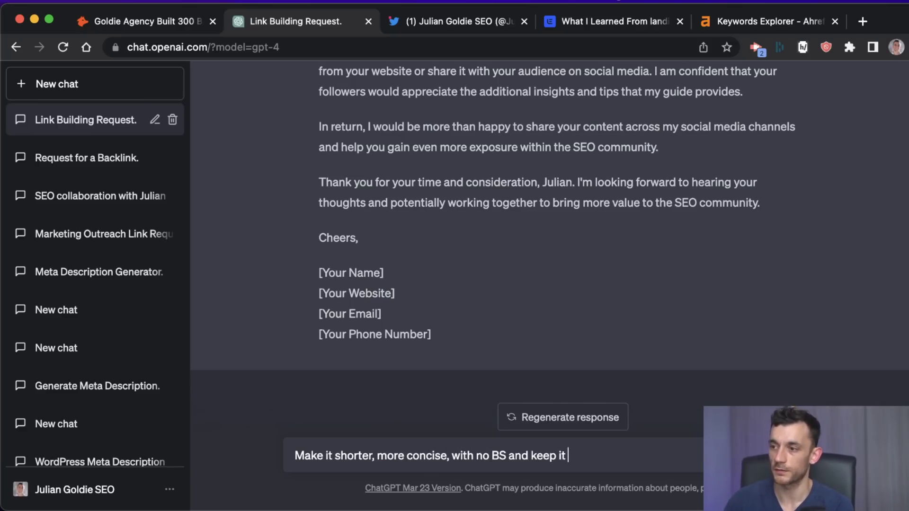
key(Return)
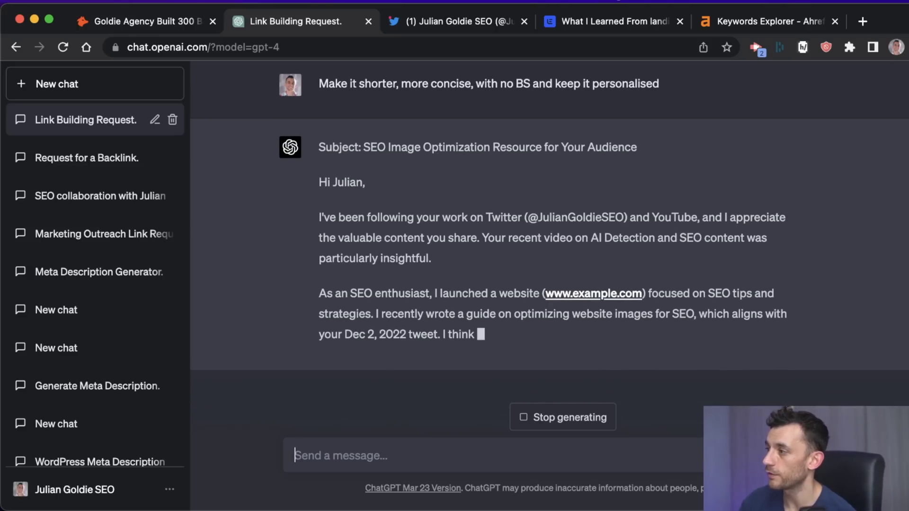
Step: Request a Facebook DM version of the outreach message that is shorter and funnier
click(368, 418)
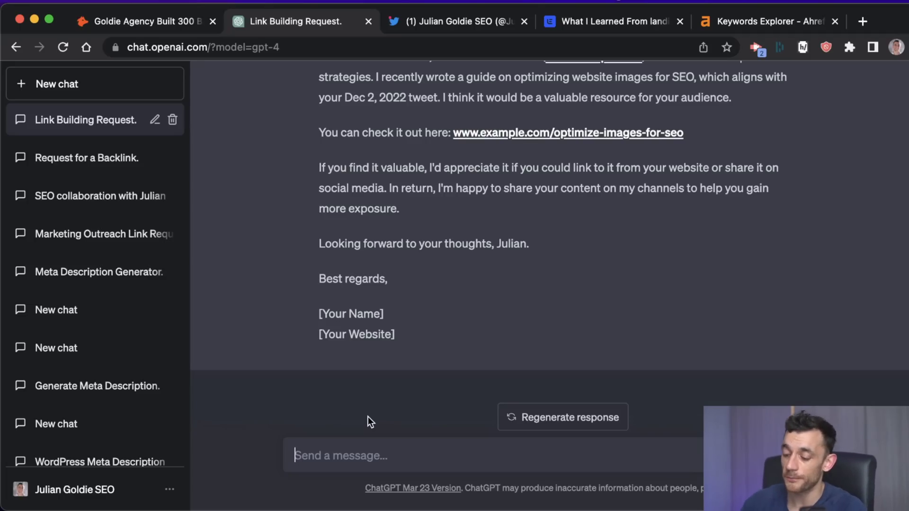
text(Create a facebook DM)
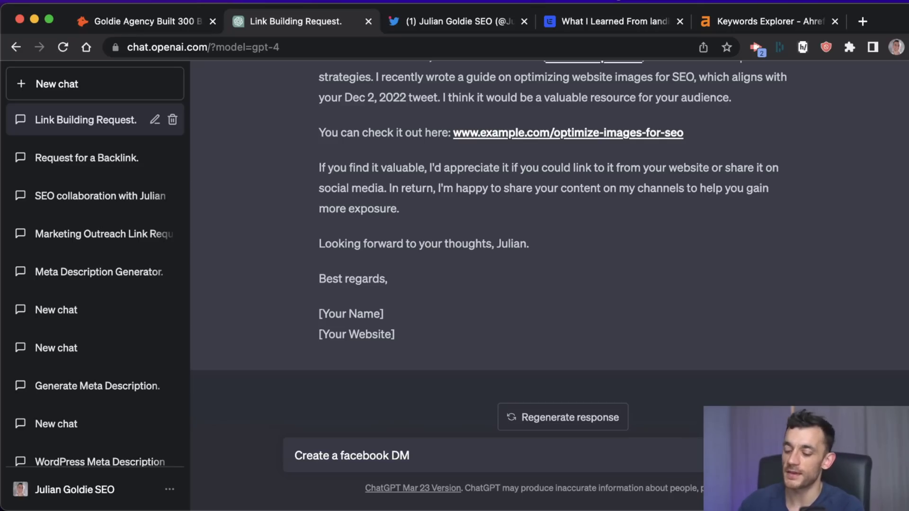
text( that's shorter, funnier and)
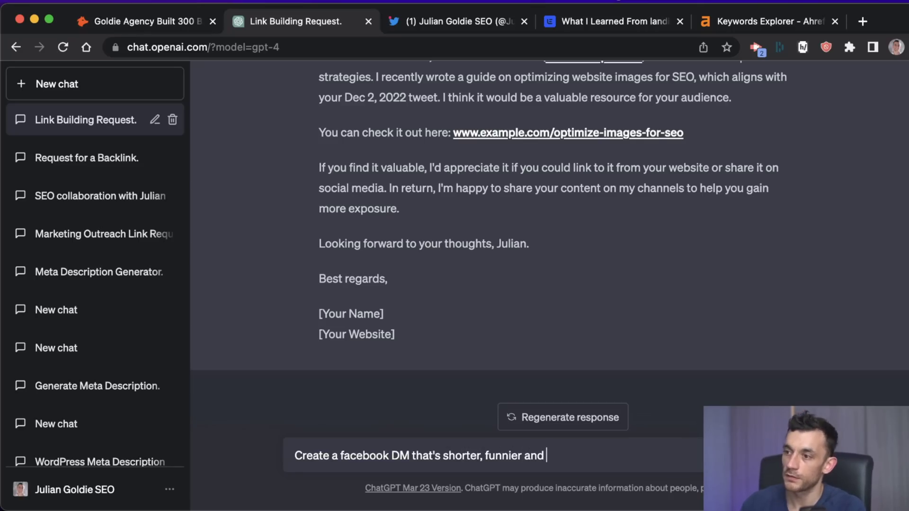
text( feels)
key(Return)
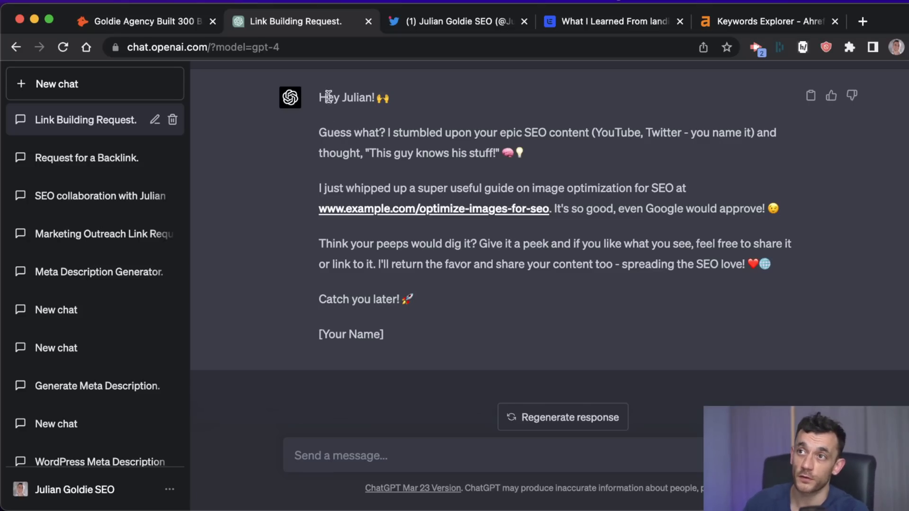
Step: Examine the generated Facebook DM, including its personalised opening, the image optimization guide mention, the link request and the offer to share content in return
drag(319, 92, 714, 166)
click(603, 137)
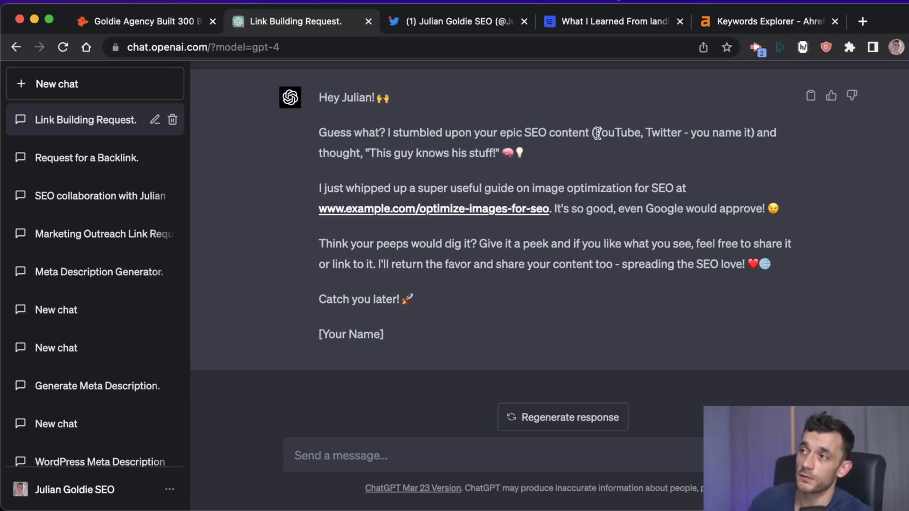
drag(595, 135, 725, 134)
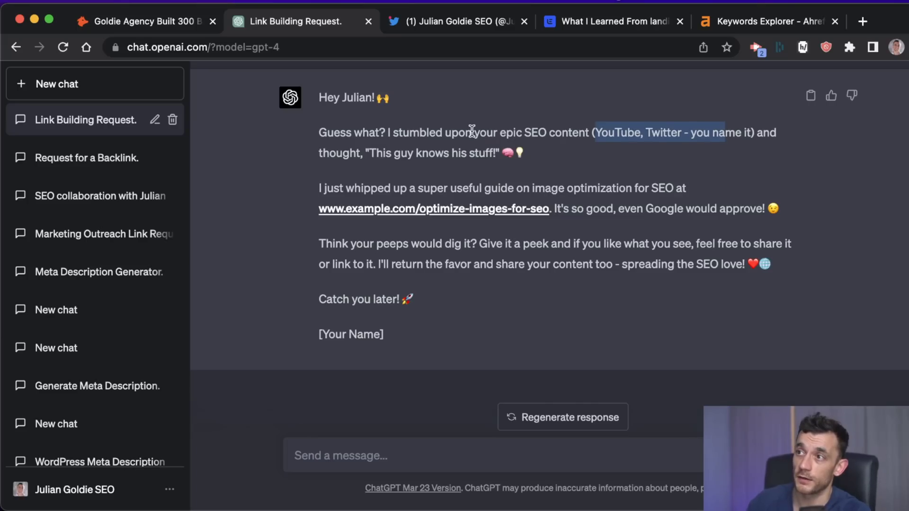
drag(472, 133, 369, 155)
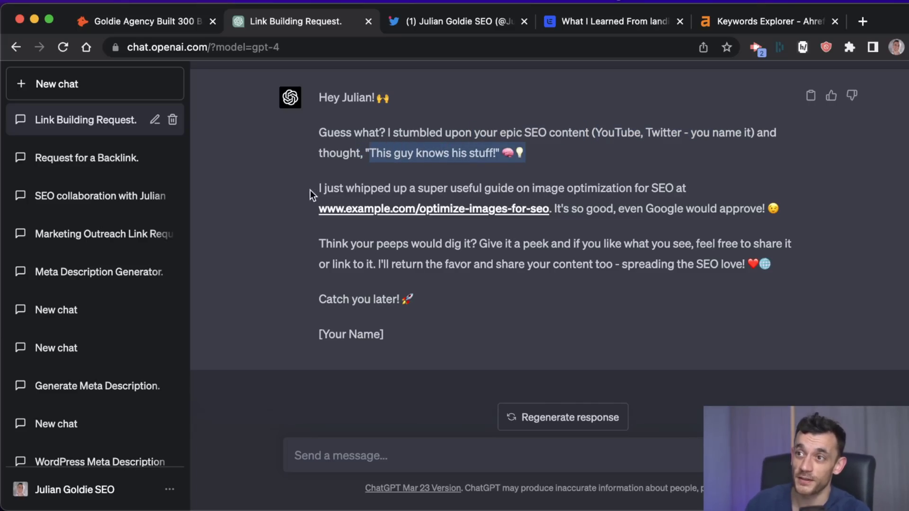
triple_click(325, 189)
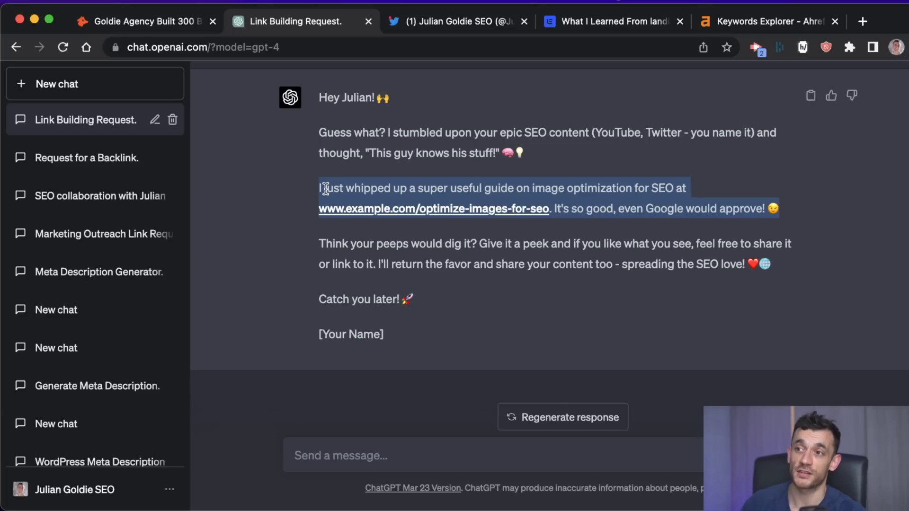
click(325, 250)
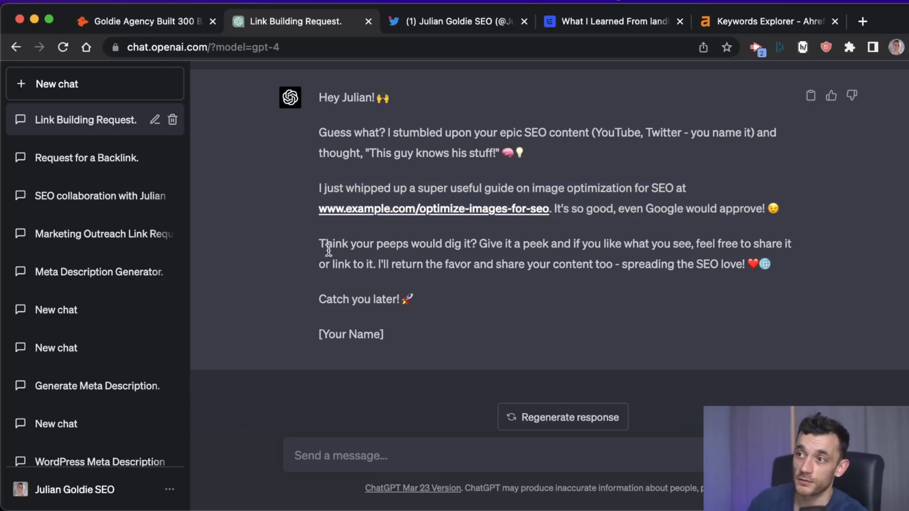
drag(303, 252, 766, 271)
click(780, 268)
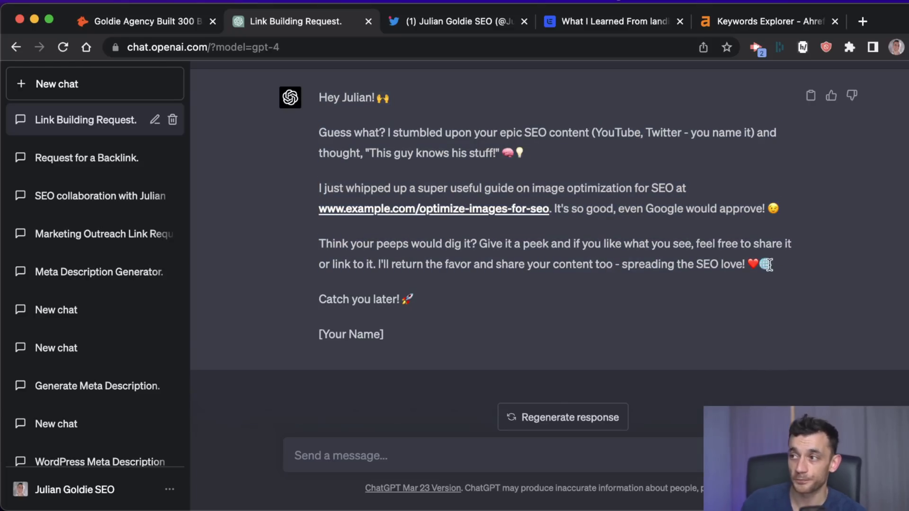
triple_click(524, 239)
click(333, 247)
drag(318, 132, 779, 264)
click(520, 239)
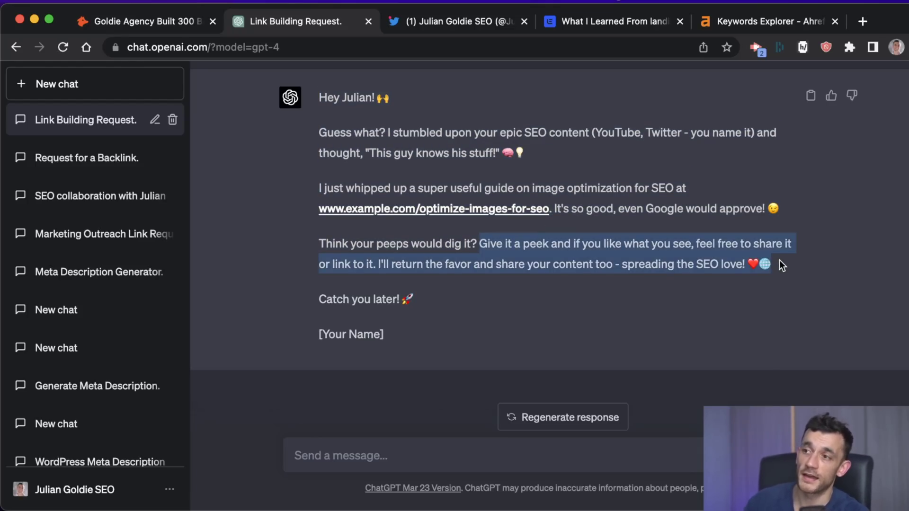
click(796, 277)
drag(449, 279, 380, 267)
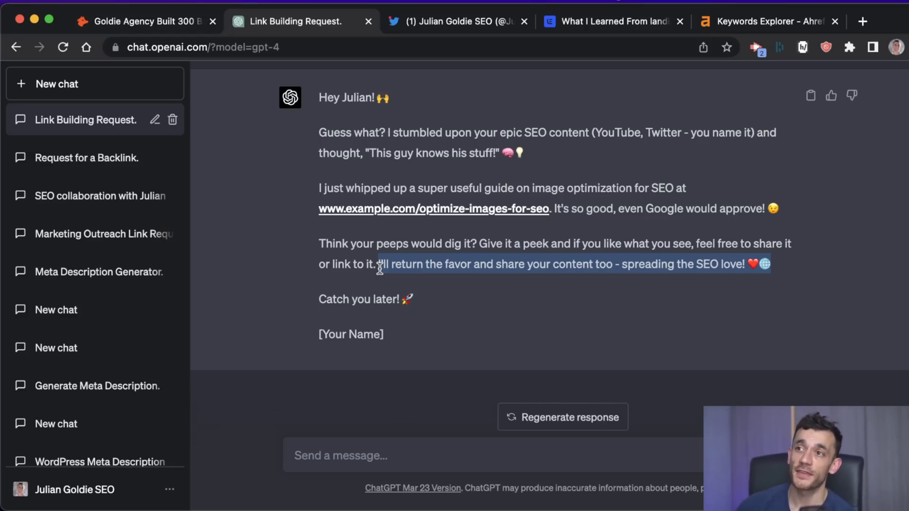
drag(320, 98, 497, 370)
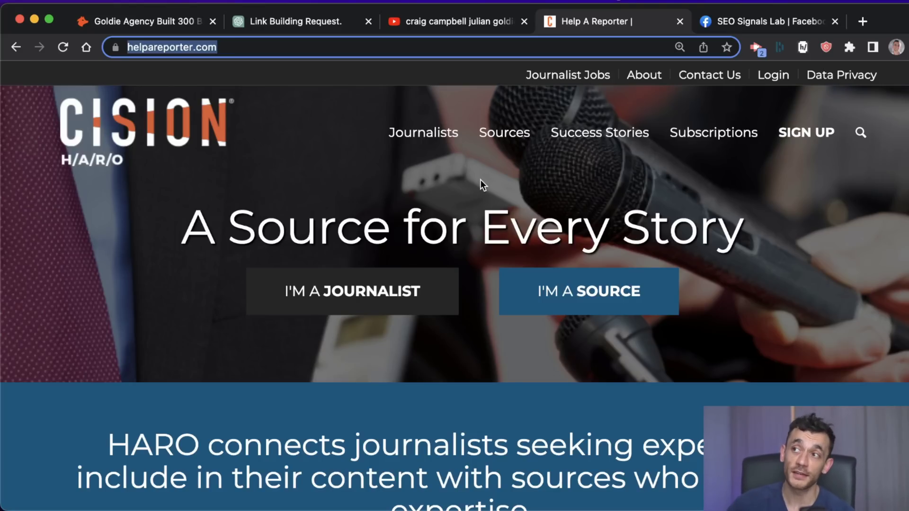
Step: Switch to the "haro" search results in the SEO Signals Lab Facebook group and read the opening of the post about major media placements
key(ctrl+Tab)
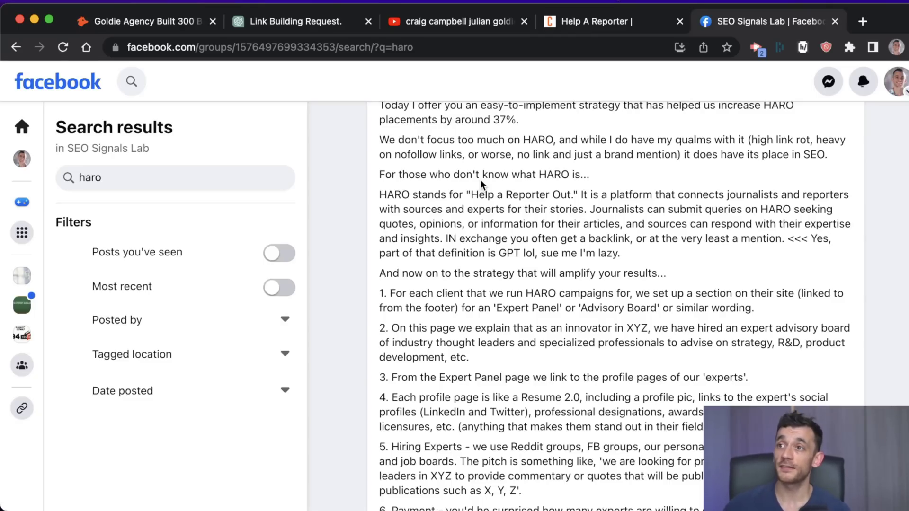
scroll(481, 185, up, 3)
scroll(481, 180, down, 1)
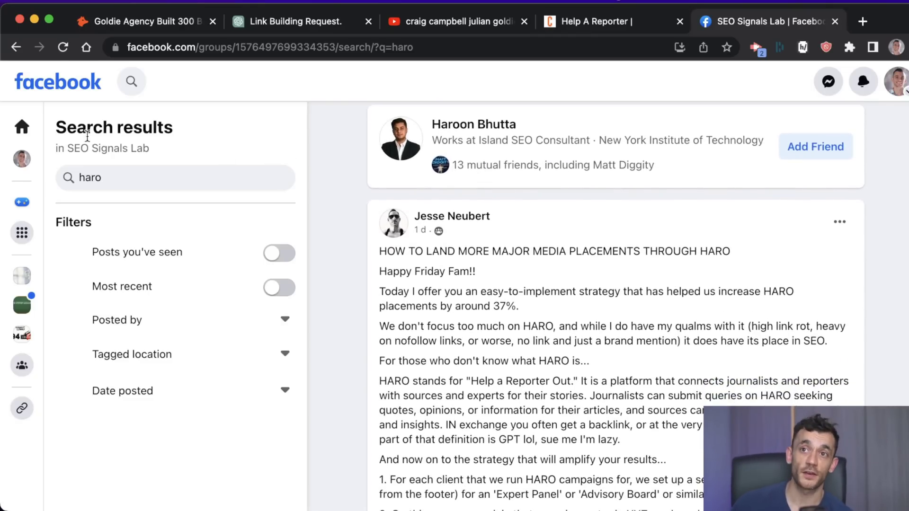
drag(67, 148, 149, 148)
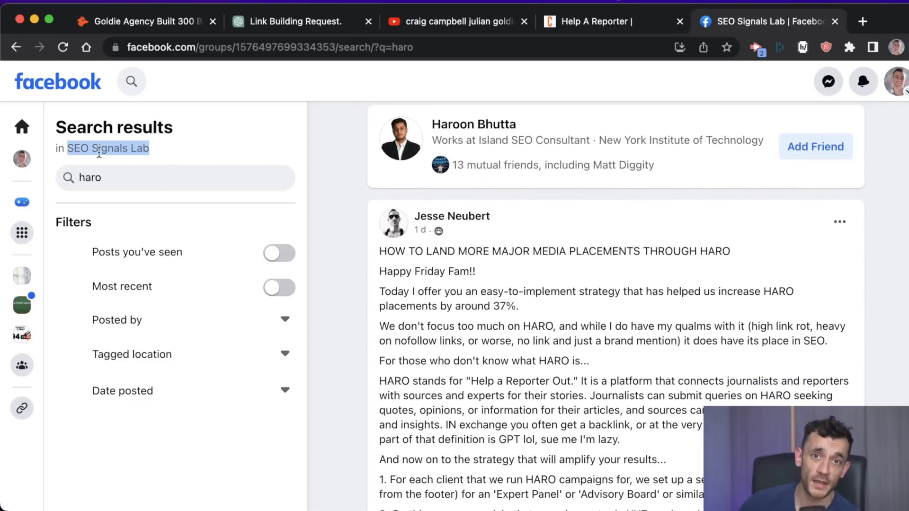
scroll(414, 358, down, 2)
scroll(413, 358, down, 1)
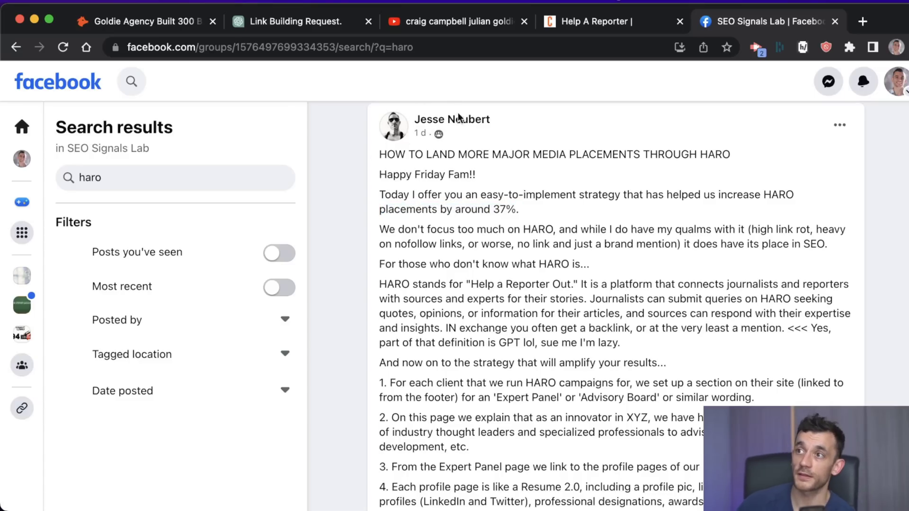
scroll(474, 189, down, 2)
scroll(471, 202, down, 1)
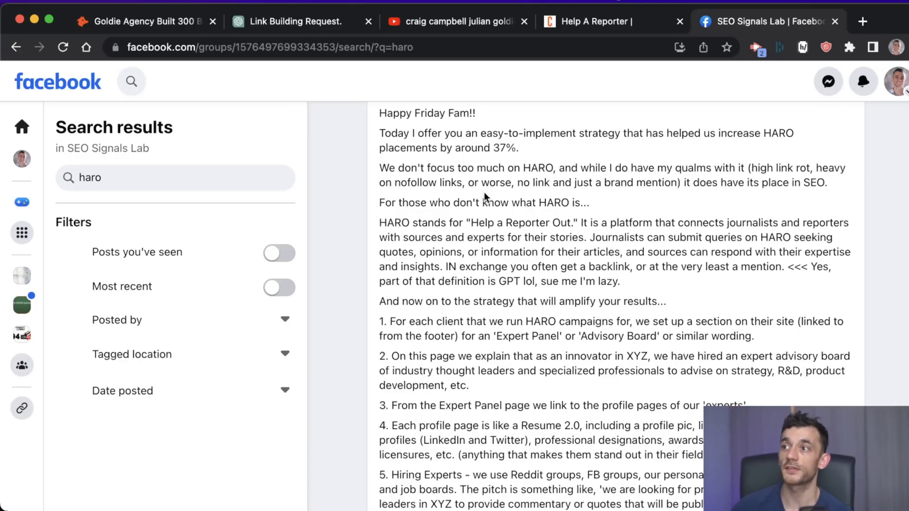
Step: Examine the post's HARO strategy, covering the expert panel page, expert profiles, increased placements claim, hiring experts and the only challenge section
scroll(474, 189, down, 4)
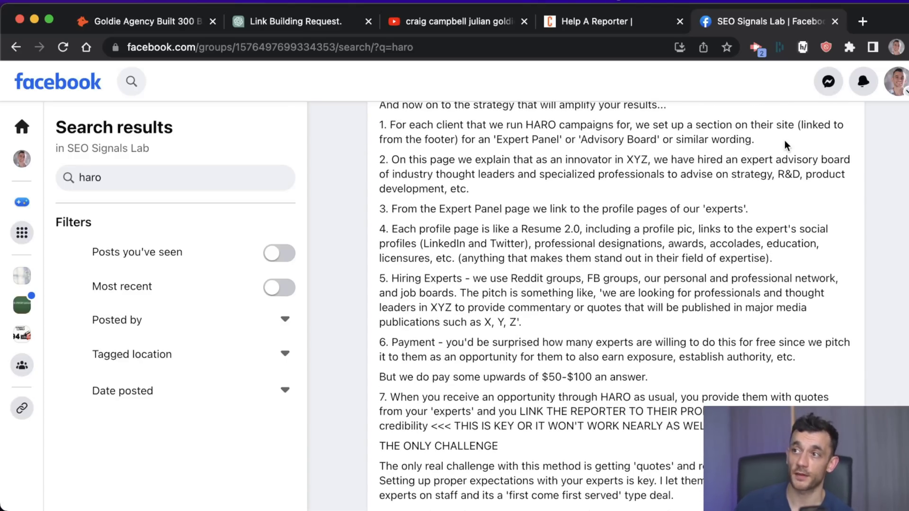
drag(786, 146, 393, 124)
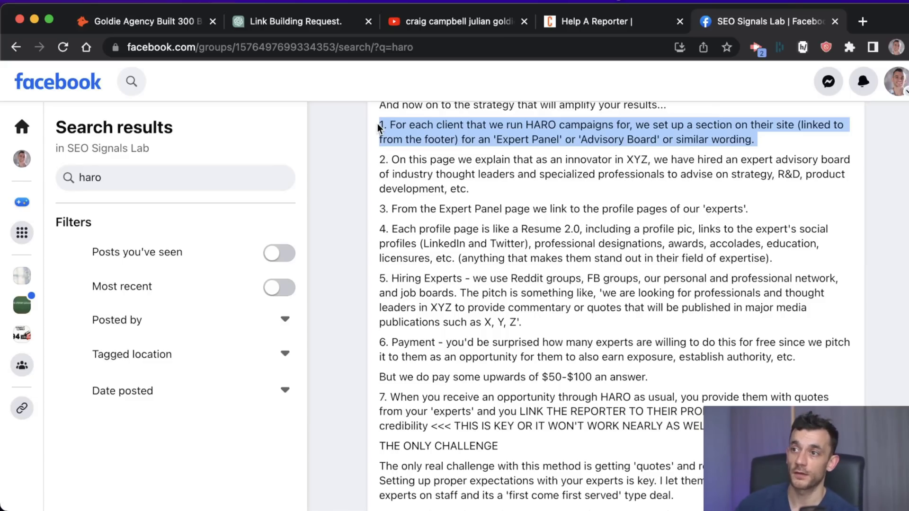
click(373, 241)
drag(380, 229, 763, 256)
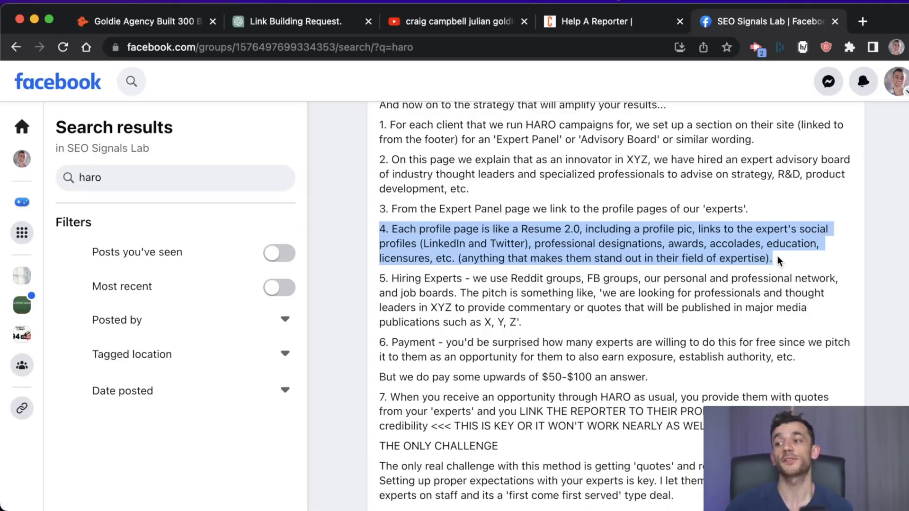
scroll(777, 260, up, 6)
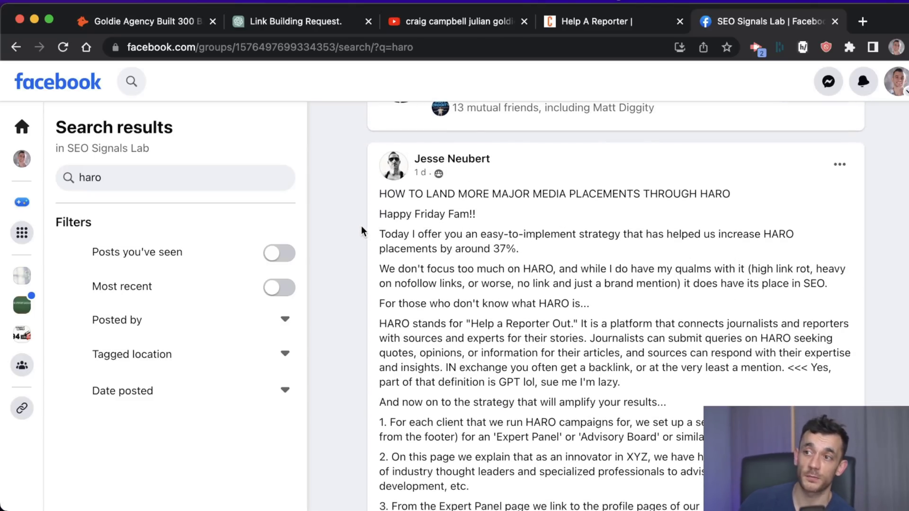
drag(378, 233, 521, 249)
scroll(568, 248, down, 6)
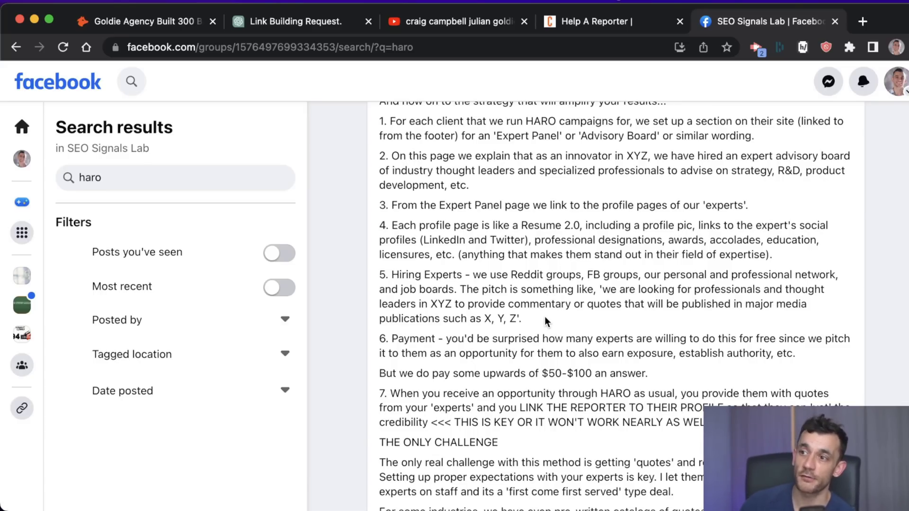
drag(547, 322, 385, 284)
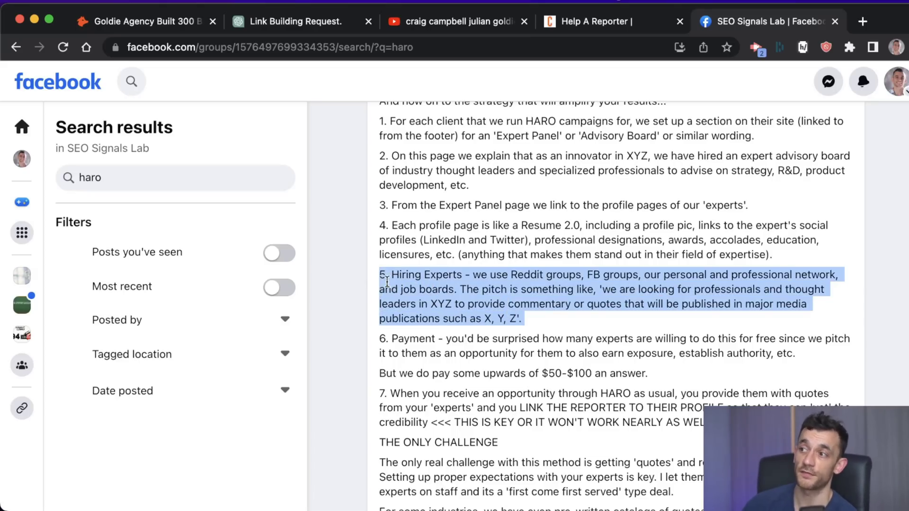
scroll(417, 280, down, 3)
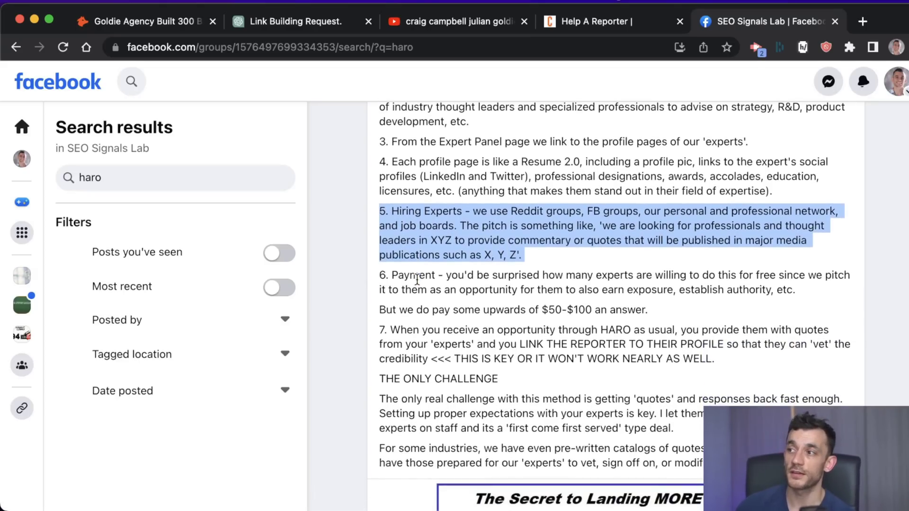
scroll(543, 350, down, 5)
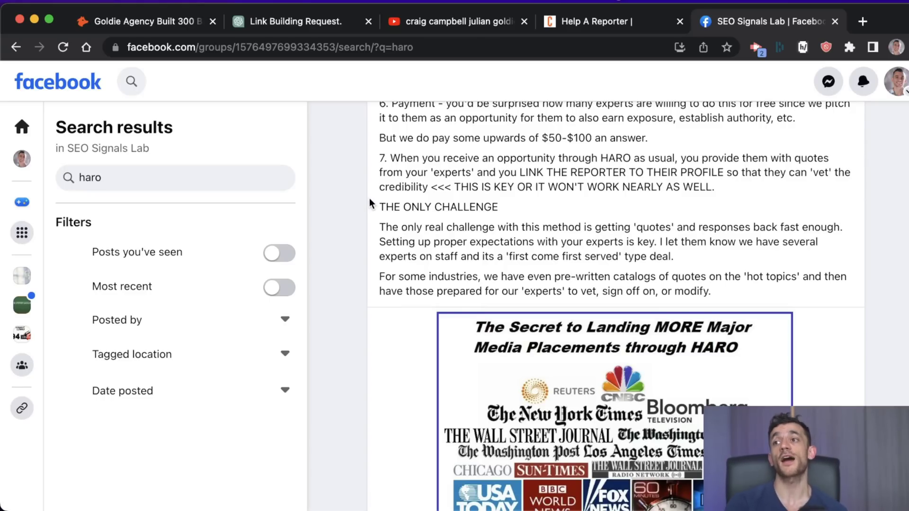
drag(370, 200, 723, 292)
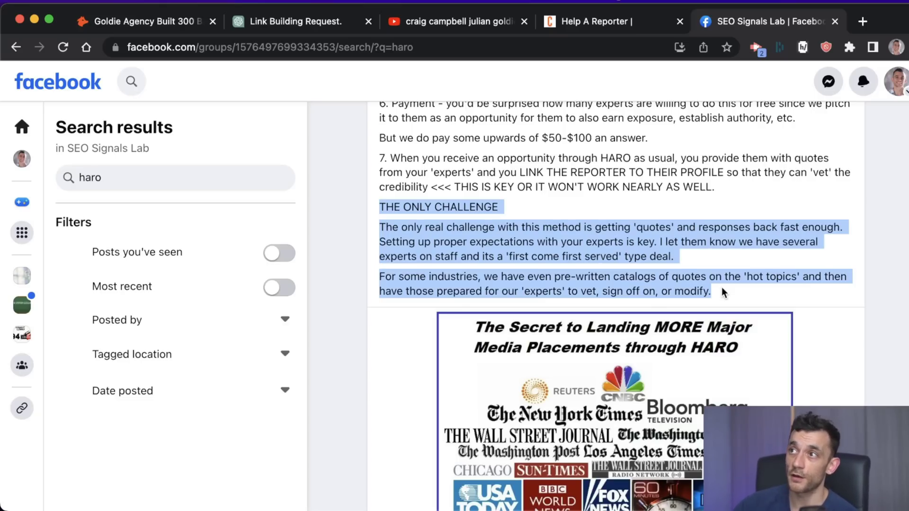
click(287, 29)
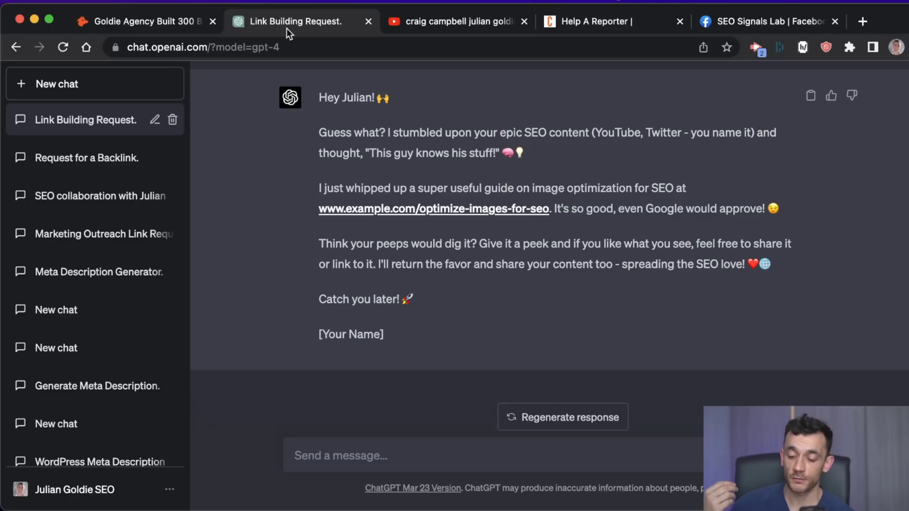
key(super+5)
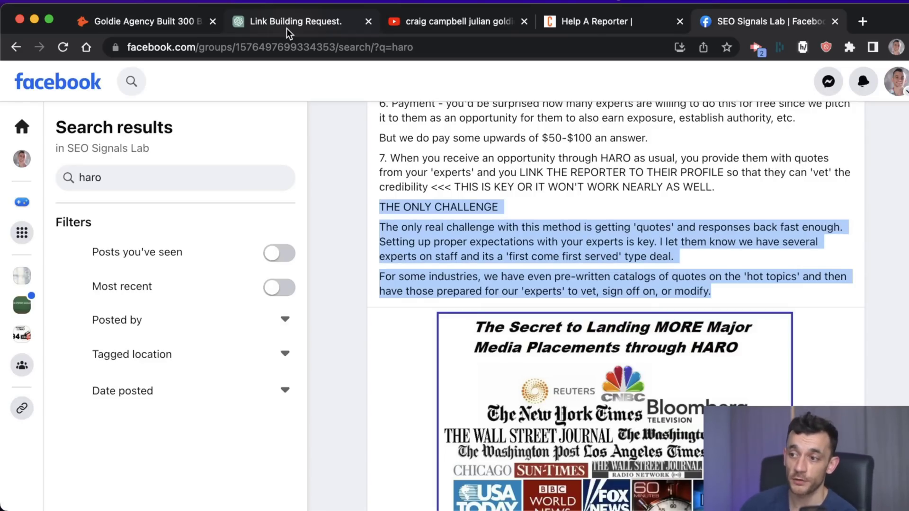
click(286, 29)
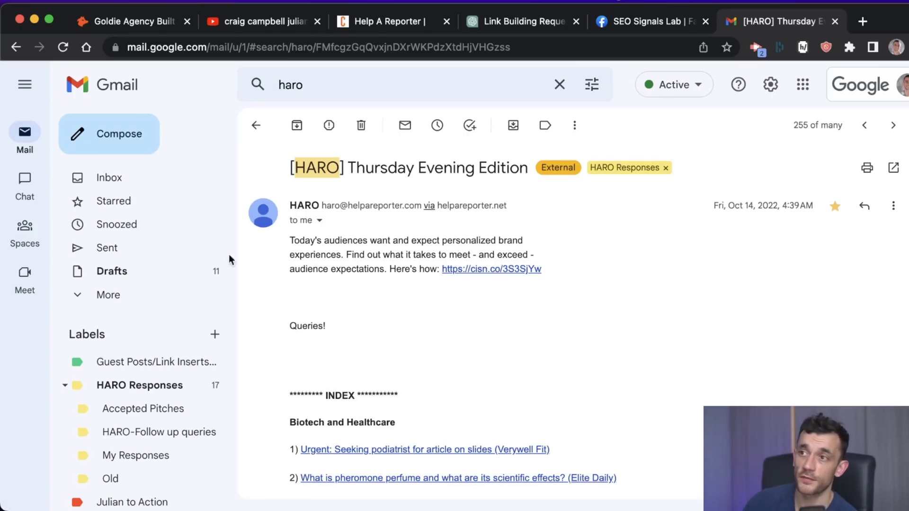
Step: Copy the dermatologist query about nose hair trimmers from the HARO Thursday Evening Edition email in Gmail into the ChatGPT message, leaving space above it
scroll(424, 286, down, 1)
scroll(428, 285, down, 10)
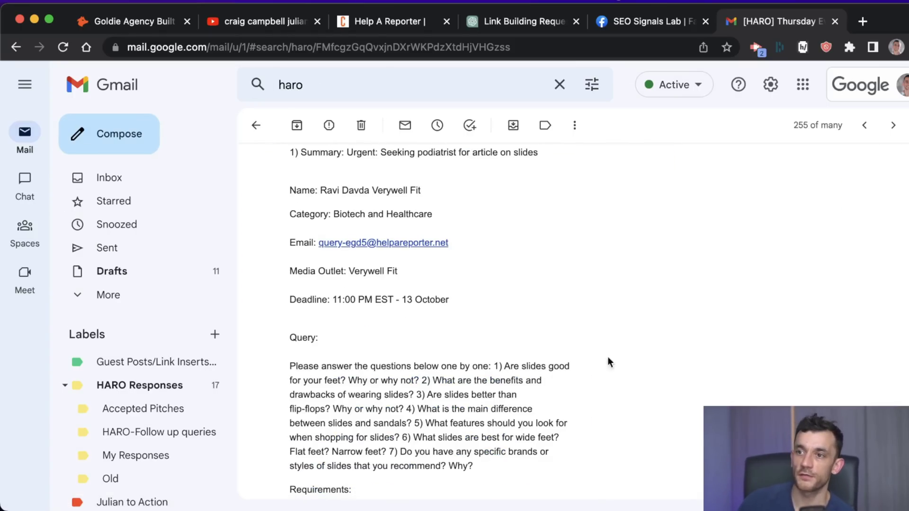
scroll(513, 368, up, 10)
triple_click(484, 372)
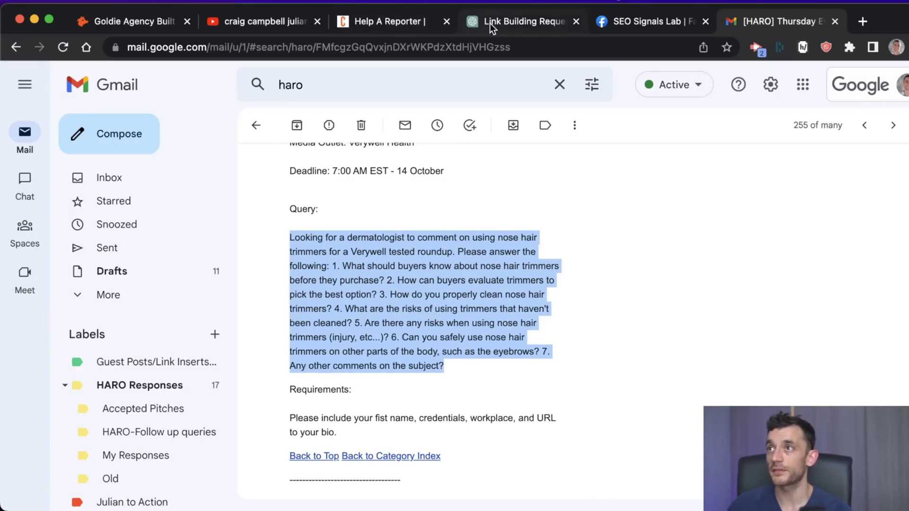
drag(490, 24, 648, 24)
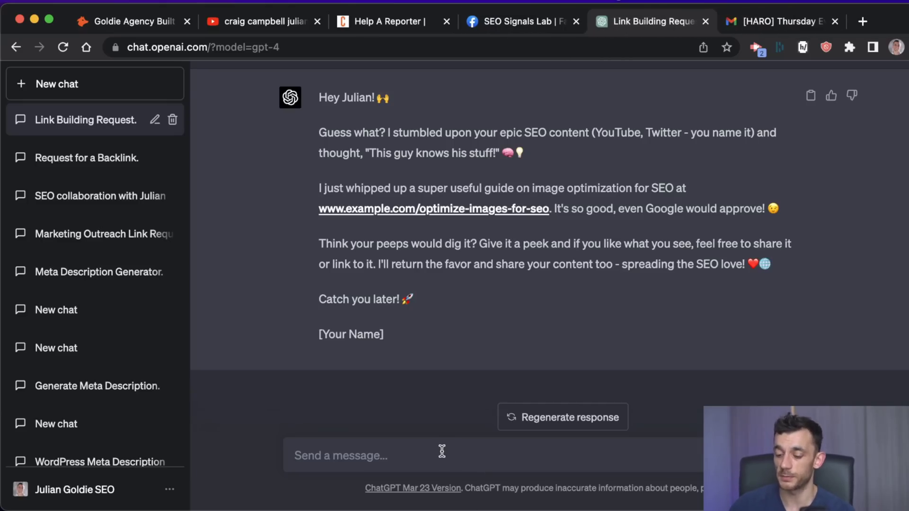
key(super+v)
key(super+Up)
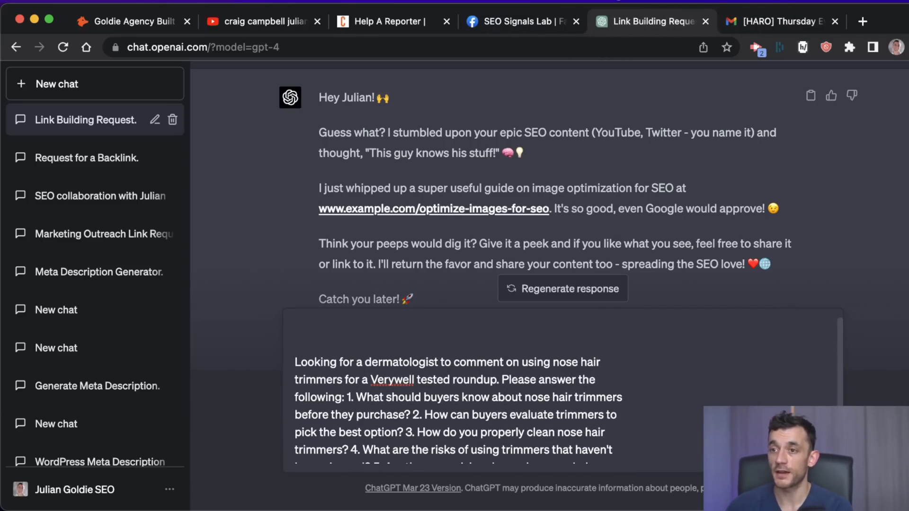
Step: Prepend and send this prompt: "Pretend I'm a dermatologist veteran with 30 years of experience. Reply to the HARO response below and include anecdotes, humour, personalised stories etc."
text(Prttend I'm a dermatologis)
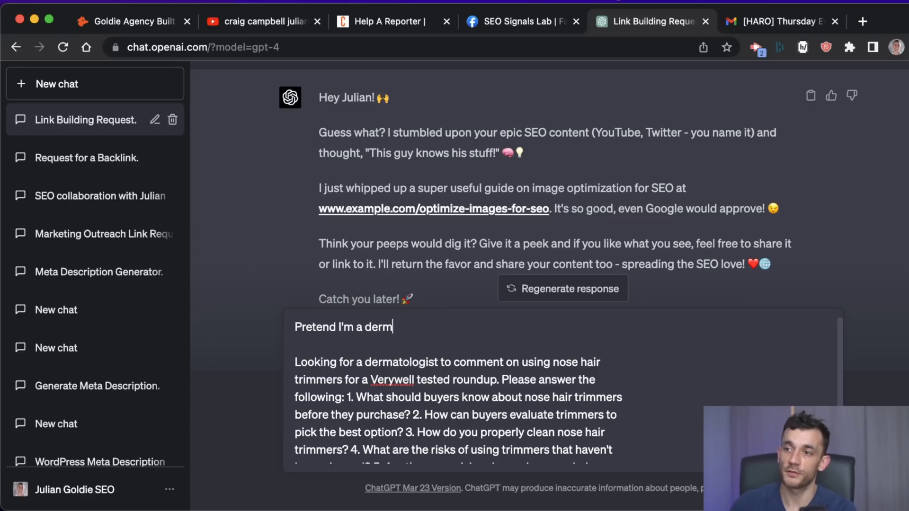
text(t veter)
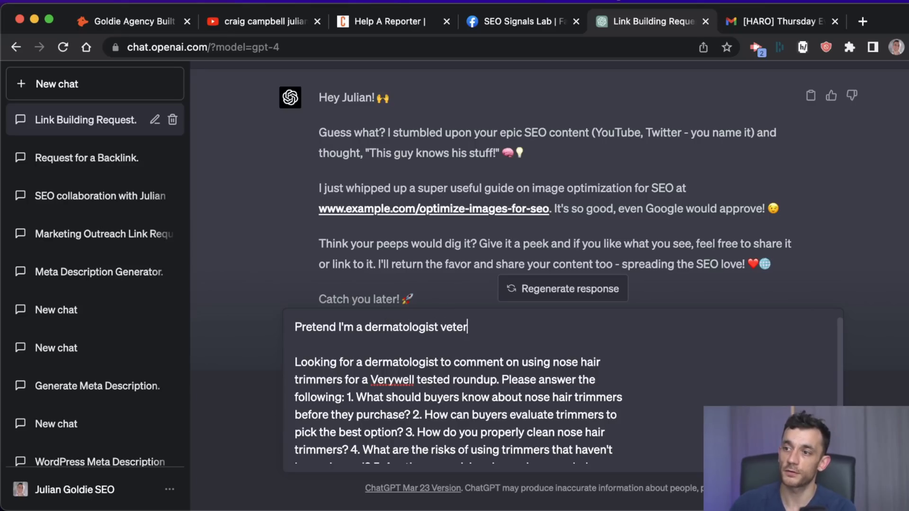
text(an with 30 years of e)
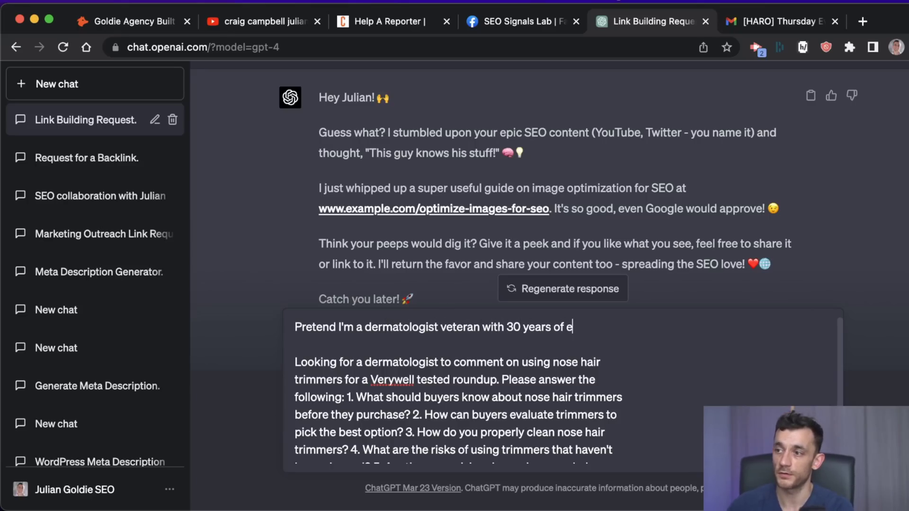
text(xperience. Reply tho)
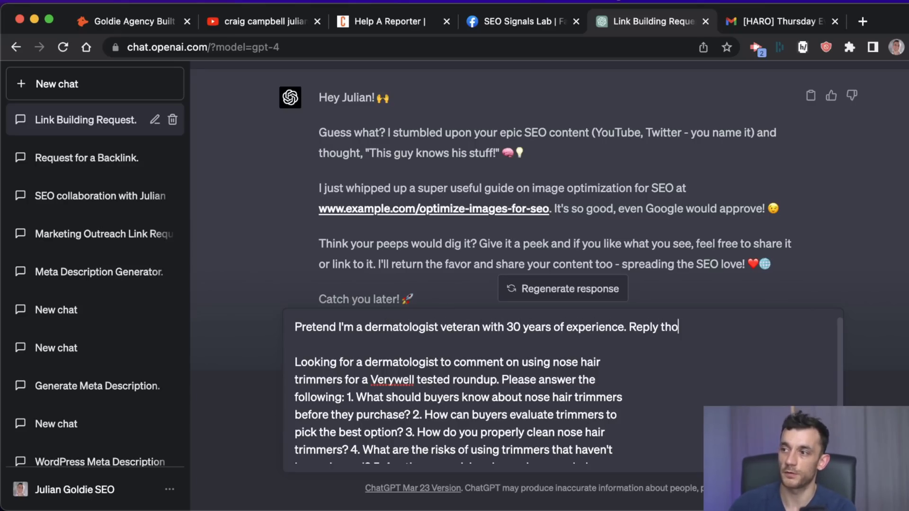
key(BackSpace)
key(BackSpace)
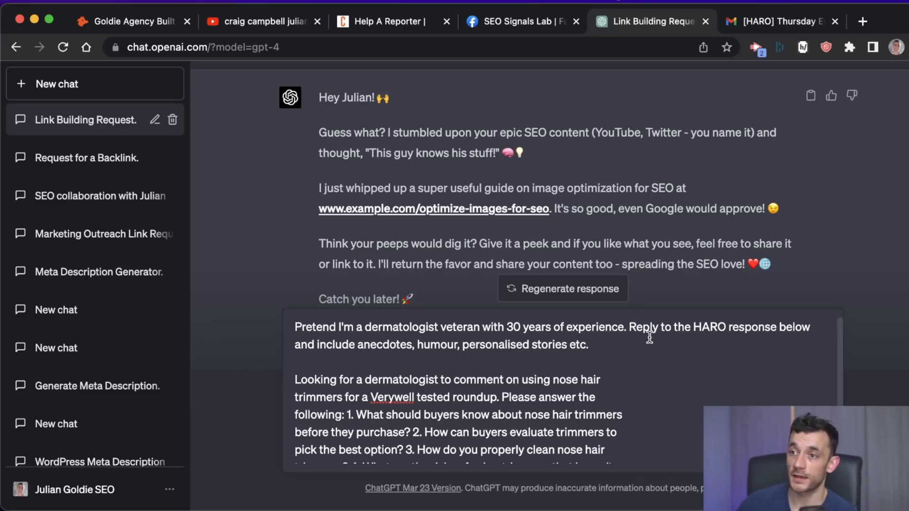
key(Return)
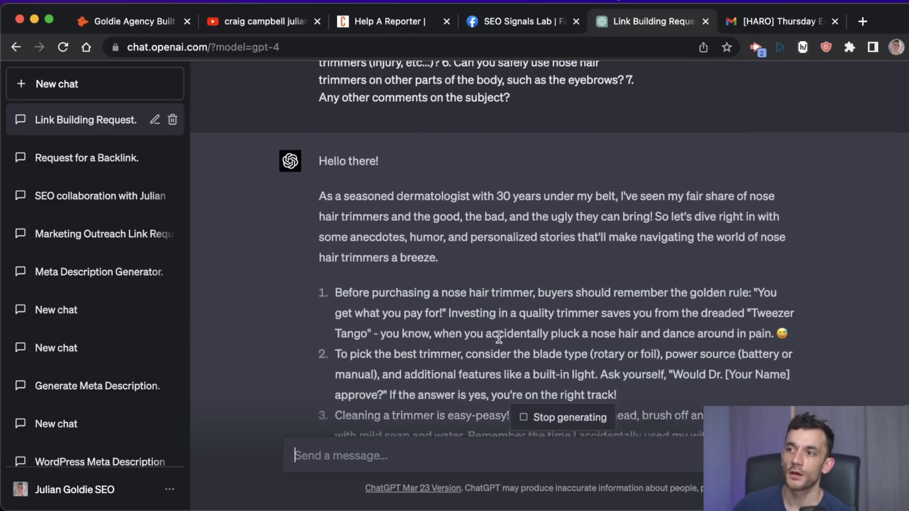
Step: Review the submitted HARO prompt and examine the reply's opening paragraph, including its experience claim and its lead-in to the anecdotes
scroll(473, 349, up, 5)
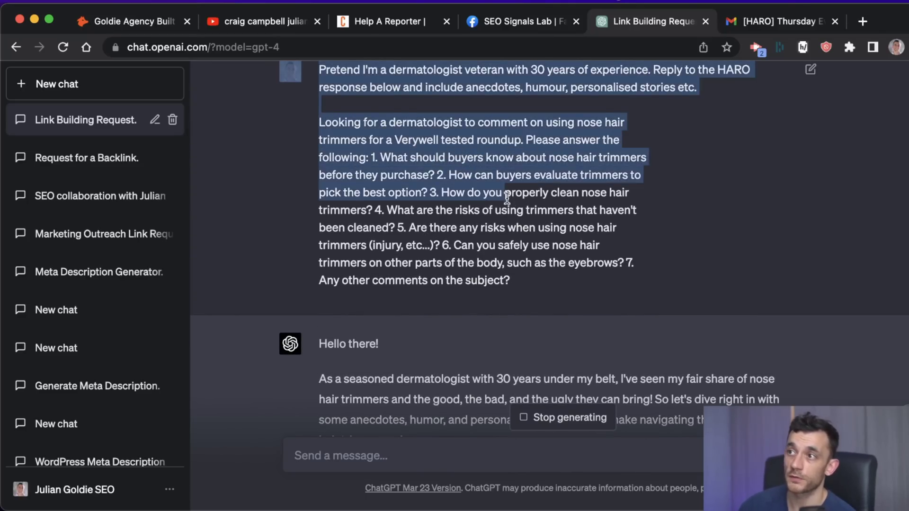
drag(373, 157, 531, 280)
drag(578, 138, 600, 140)
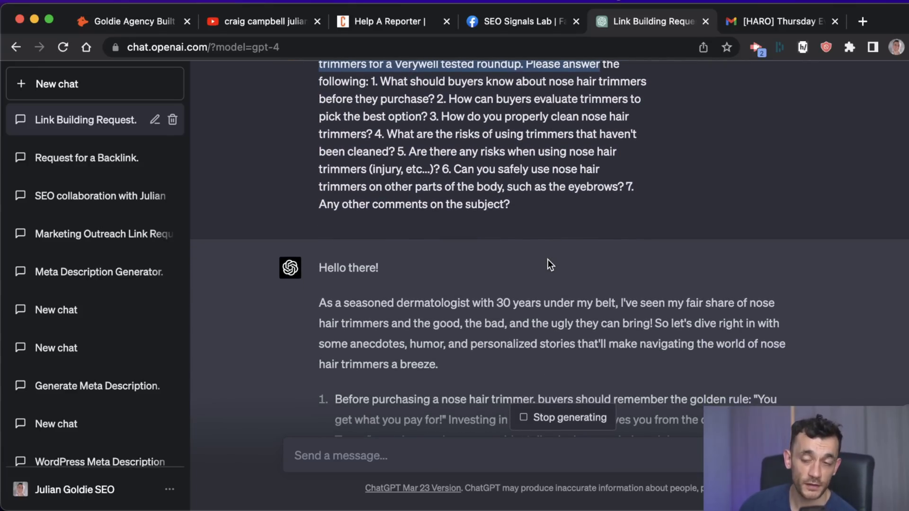
scroll(518, 275, down, 2)
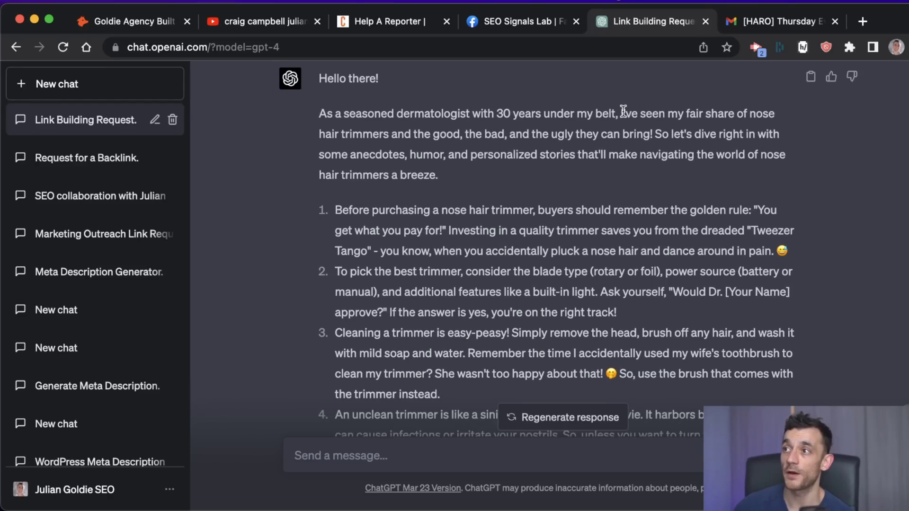
drag(623, 113, 312, 118)
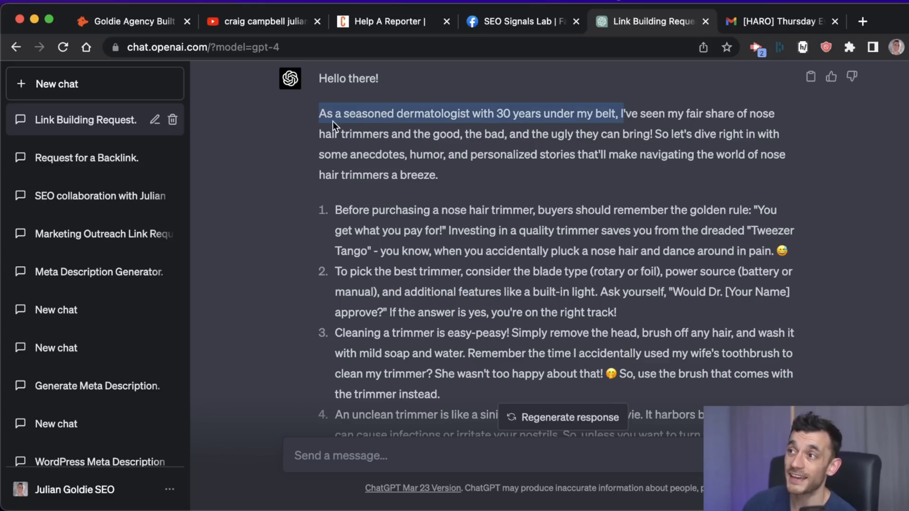
click(333, 121)
drag(663, 175, 654, 126)
scroll(597, 211, down, 1)
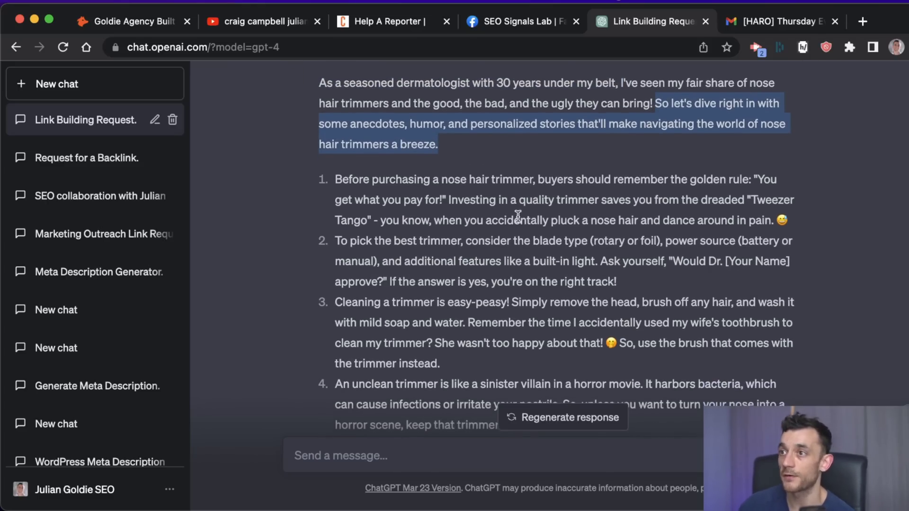
Step: Examine the reply's numbered answers and compare them with the seven questions in the HARO query
scroll(517, 215, down, 2)
drag(334, 103, 803, 296)
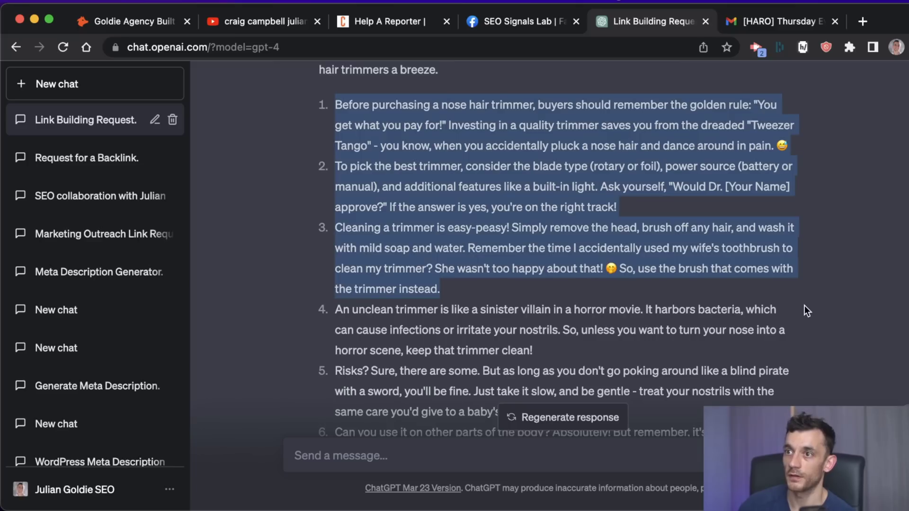
click(411, 210)
scroll(409, 218, down, 5)
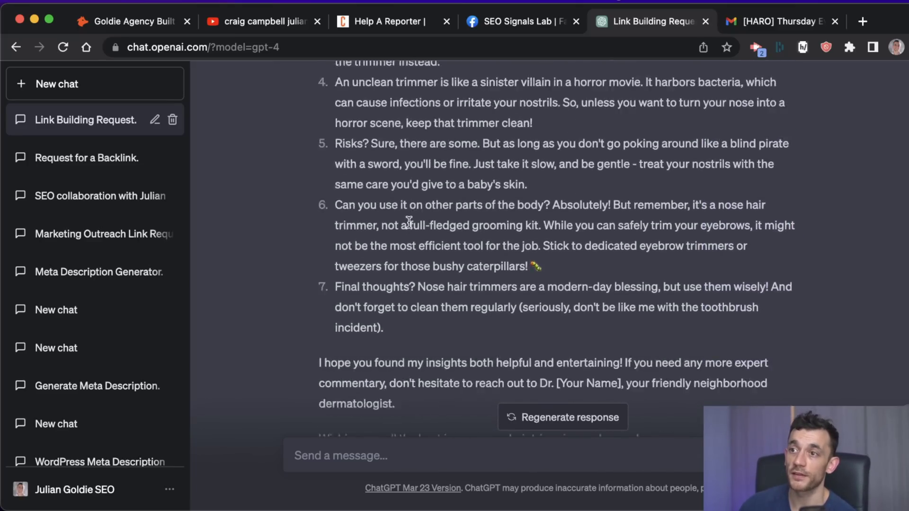
scroll(409, 222, up, 10)
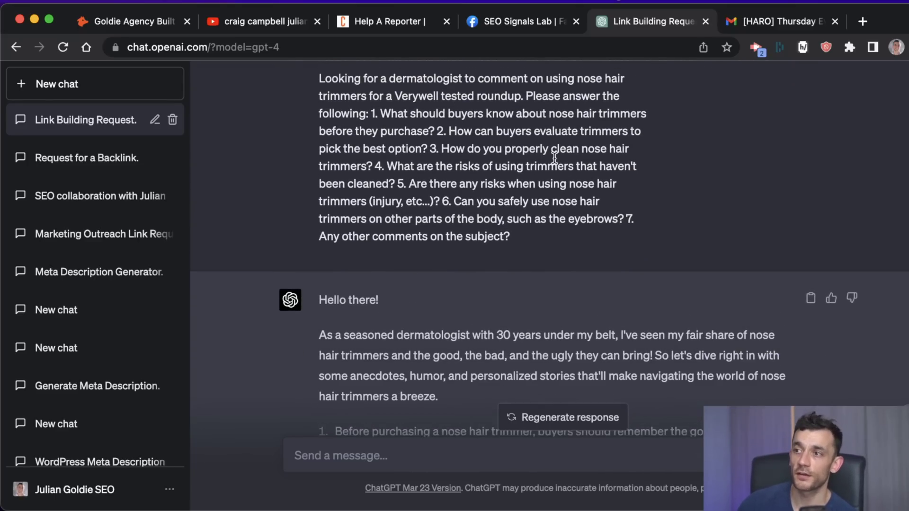
scroll(554, 158, down, 10)
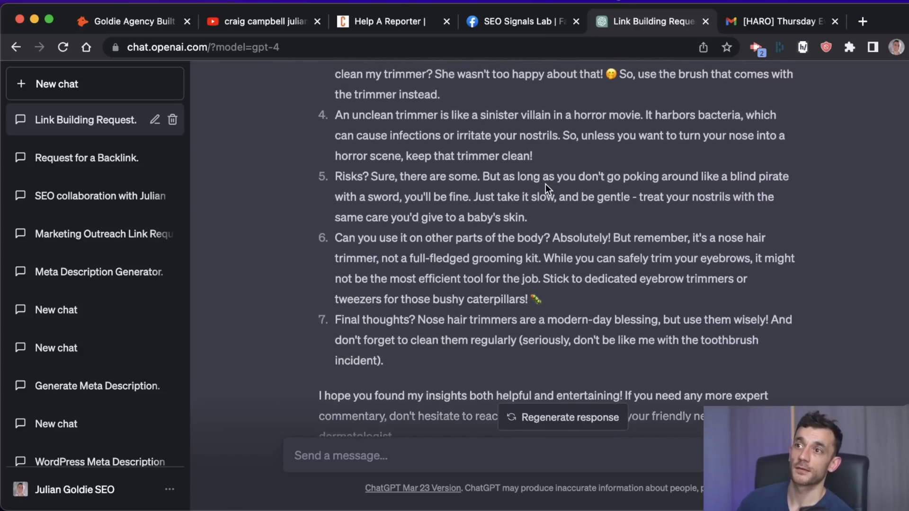
scroll(546, 184, up, 2)
scroll(447, 158, up, 3)
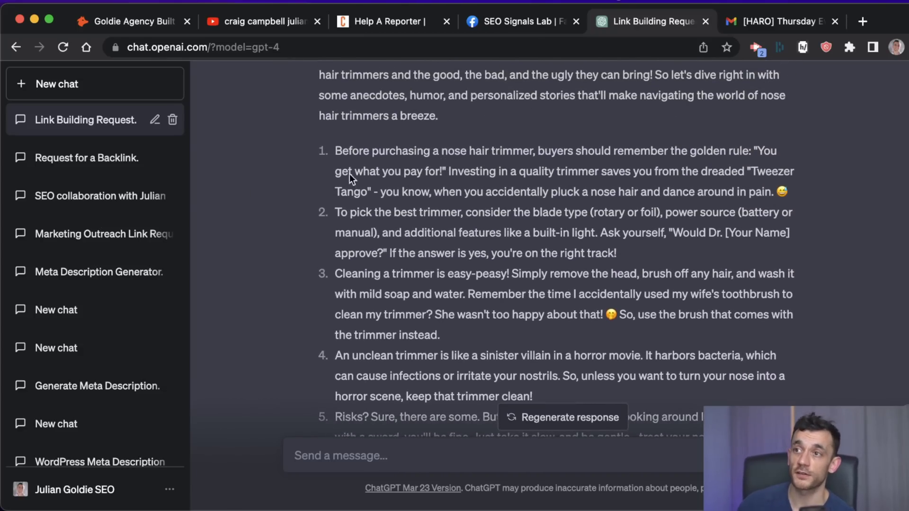
drag(317, 146, 561, 262)
click(560, 263)
scroll(560, 262, down, 8)
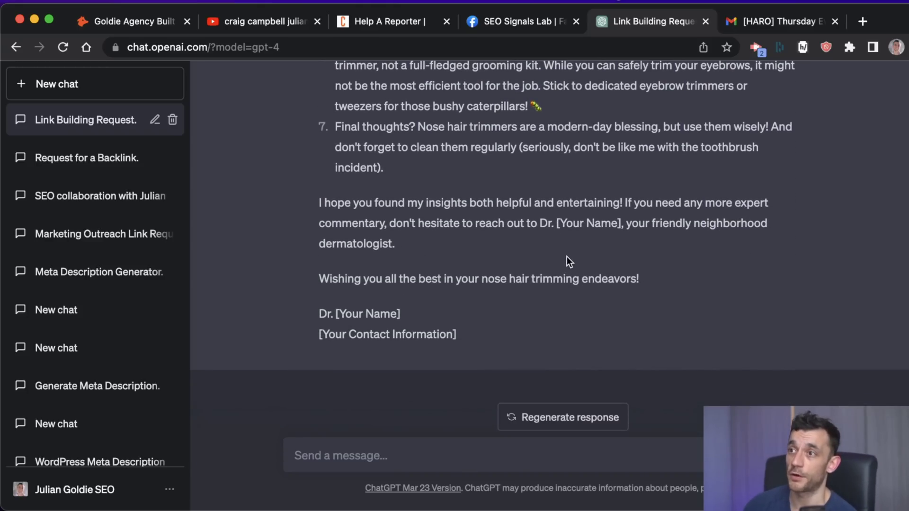
Step: Examine the reply's sign-off, including the name and contact information placeholders
drag(312, 334, 521, 341)
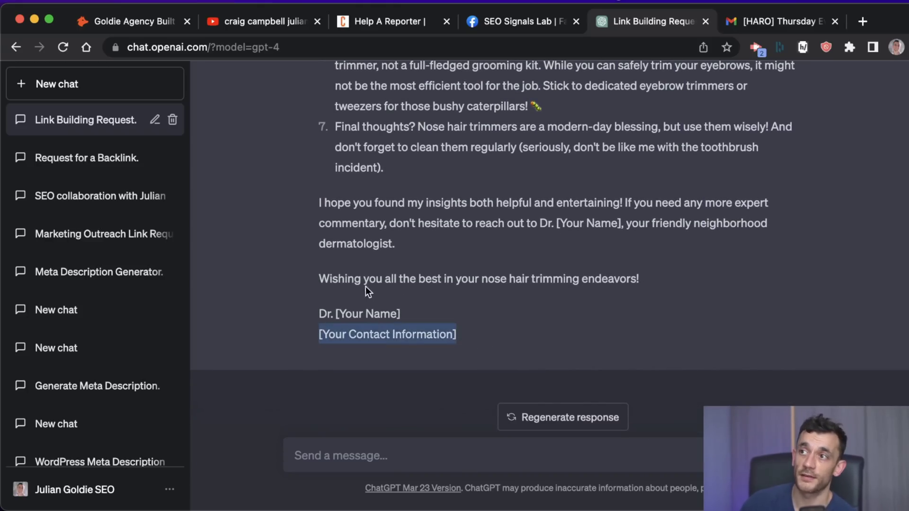
scroll(367, 350, up, 3)
scroll(366, 353, down, 3)
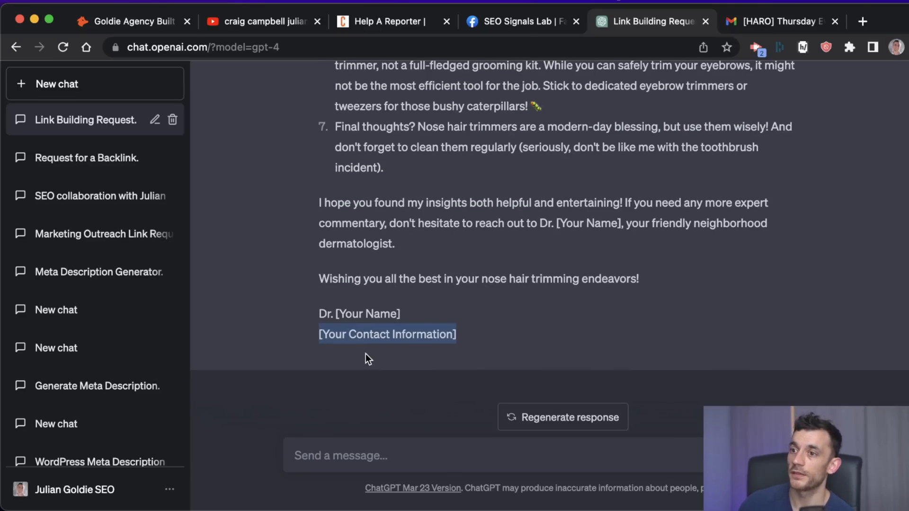
drag(403, 313, 473, 313)
scroll(473, 314, up, 2)
click(474, 316)
scroll(602, 236, up, 4)
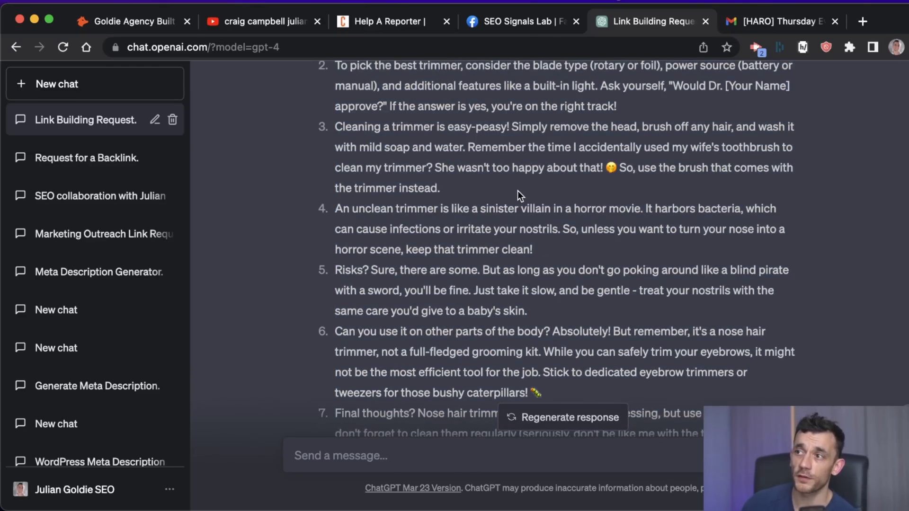
Step: Examine the trimmer cleaning anecdote in answer 3, the remaining answers and the "So let's dive right in" sentence of the introduction
mouse_move(616, 168)
mouse_down()
mouse_move(656, 168)
mouse_move(657, 189)
mouse_up()
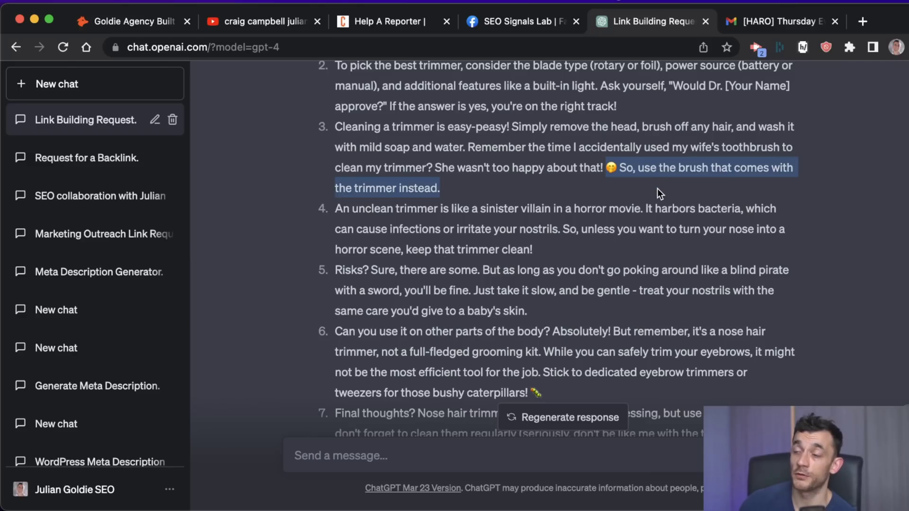
scroll(377, 211, up, 1)
drag(331, 173, 481, 226)
scroll(481, 224, up, 3)
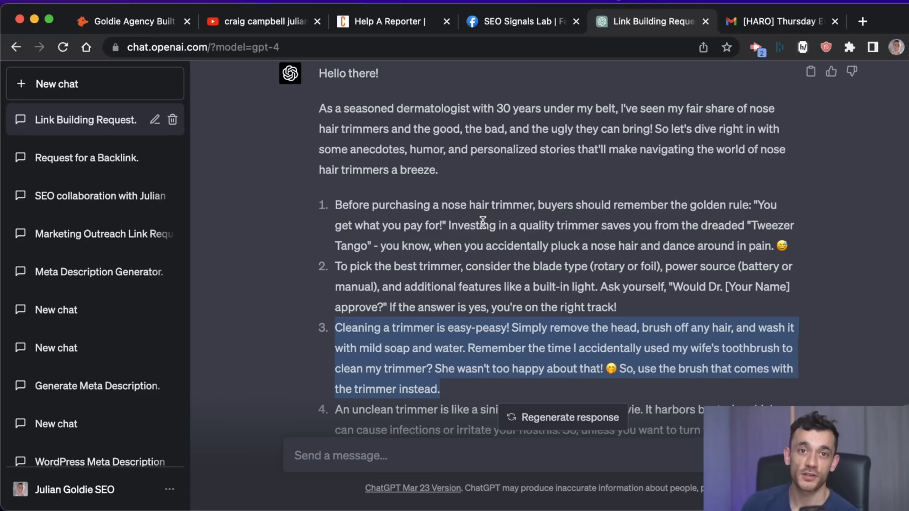
scroll(483, 221, down, 6)
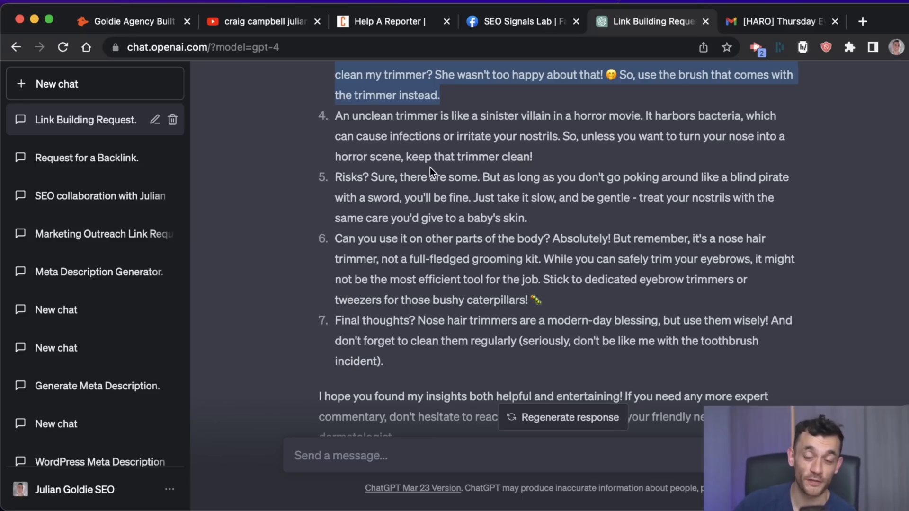
scroll(429, 166, up, 7)
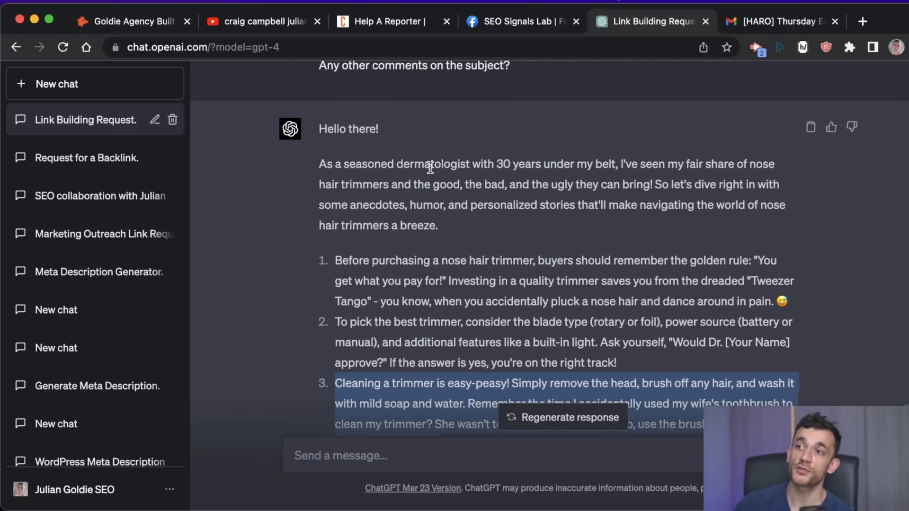
click(501, 245)
drag(575, 211, 661, 192)
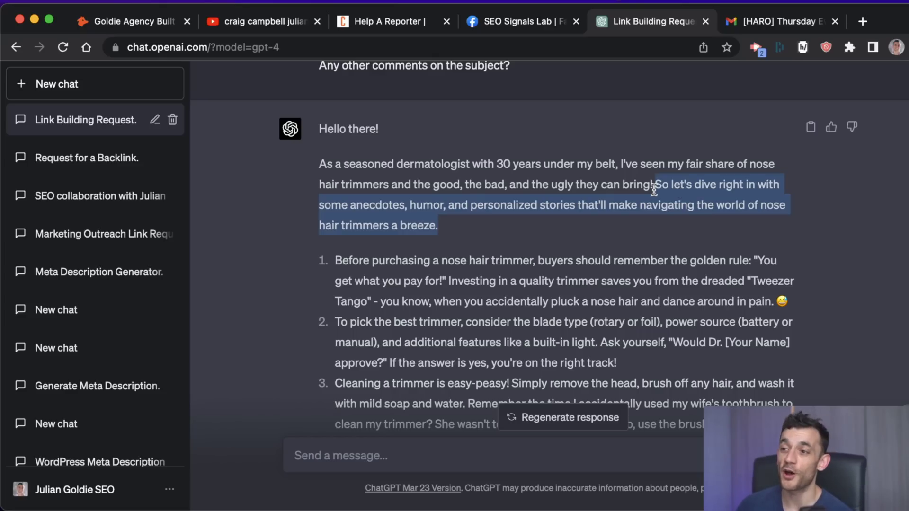
click(653, 189)
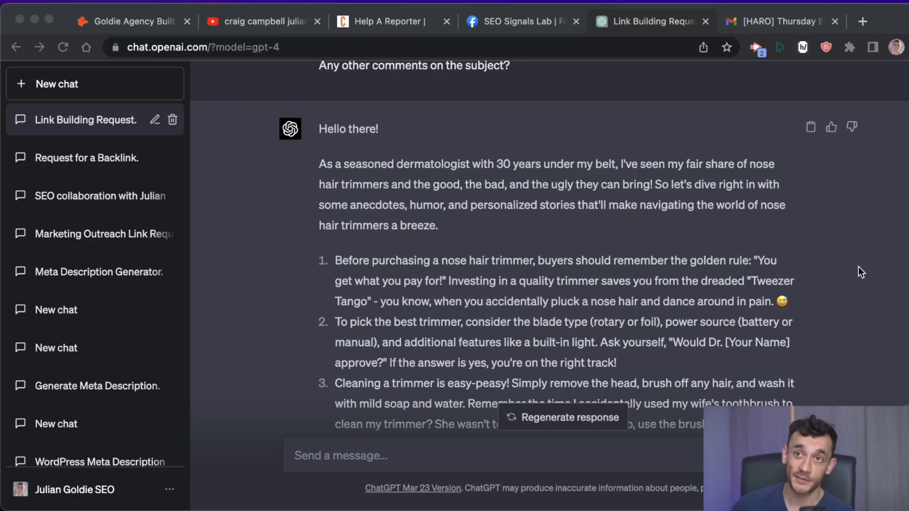
Step: Start a new chat with the GPT-4 model
click(50, 95)
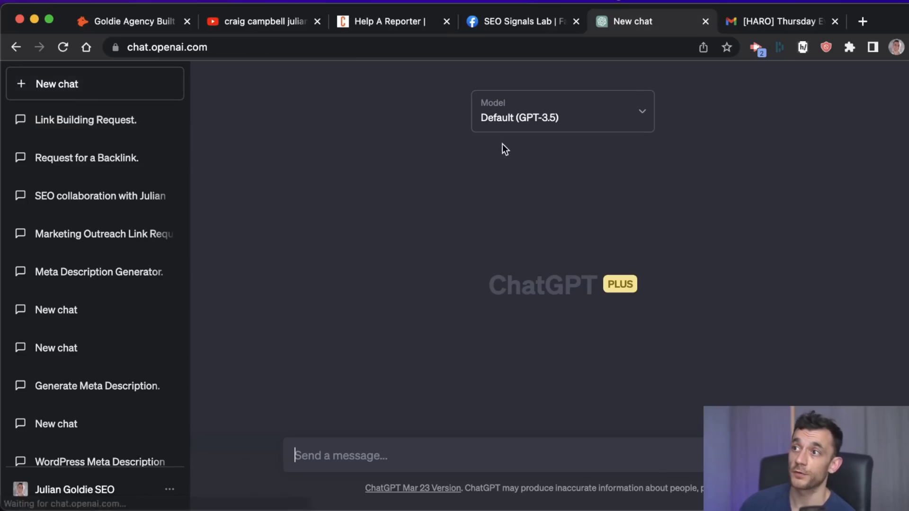
click(520, 119)
click(518, 215)
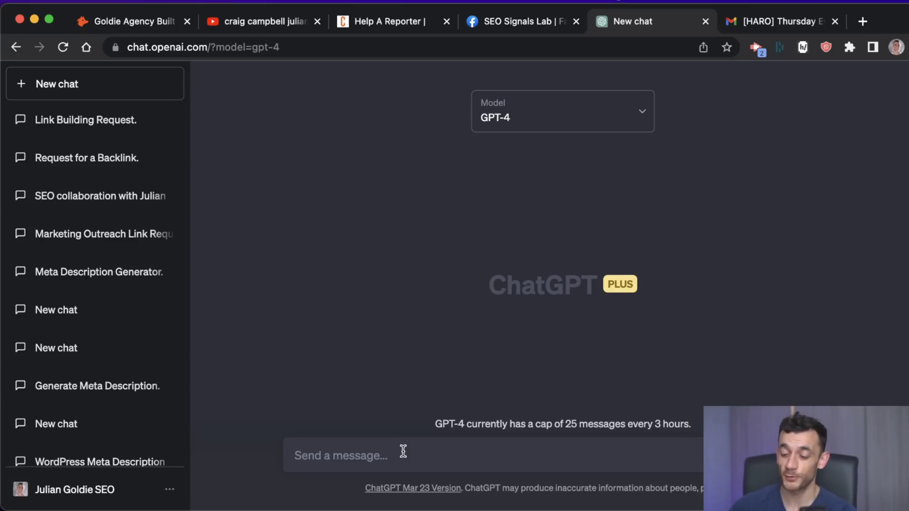
Step: Submit the pasted link-building email with a prompt to reply persuading its sender to buy a backlink, mentioning the time needed, being busy and the benefits
key(super+v)
scroll(450, 357, up, 10)
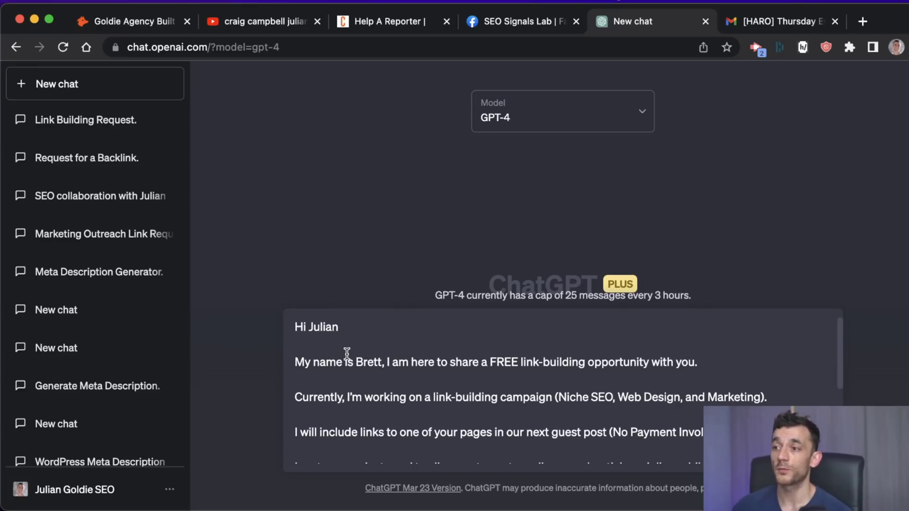
drag(463, 362, 753, 366)
key(super+Up)
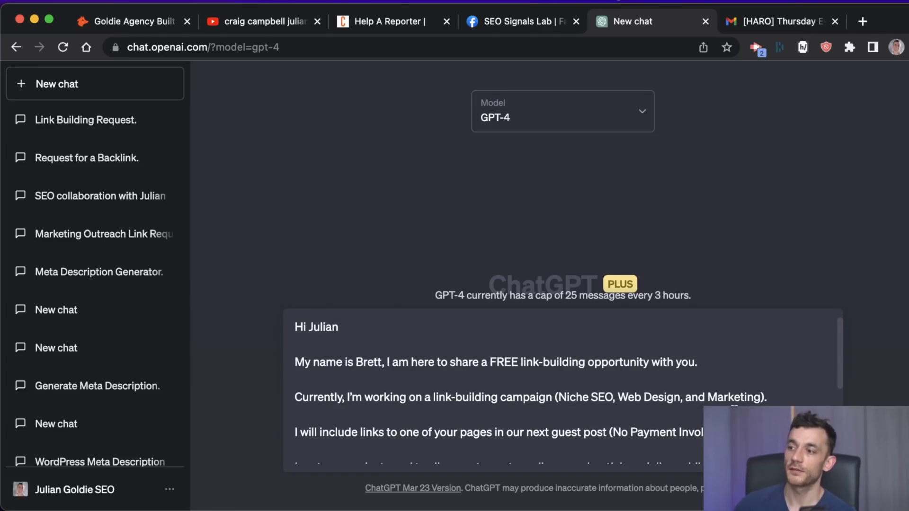
drag(757, 432, 279, 427)
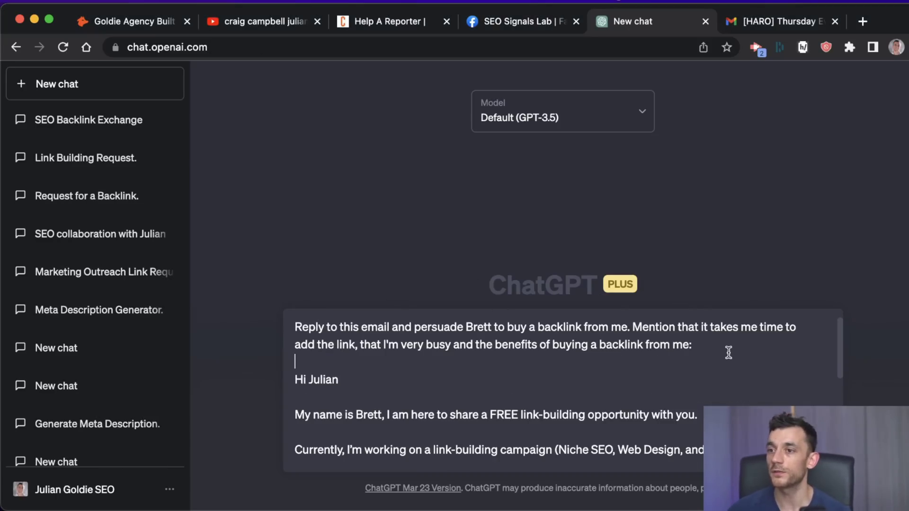
drag(729, 362, 253, 325)
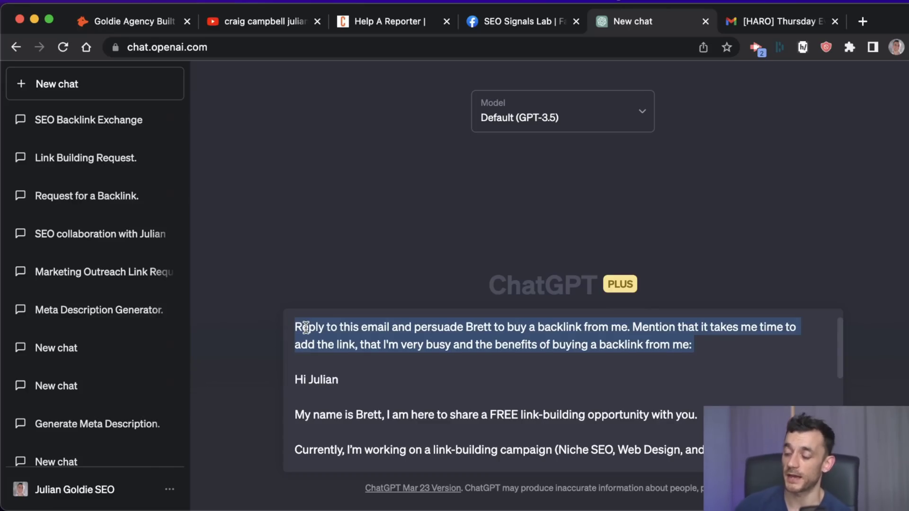
key(Return)
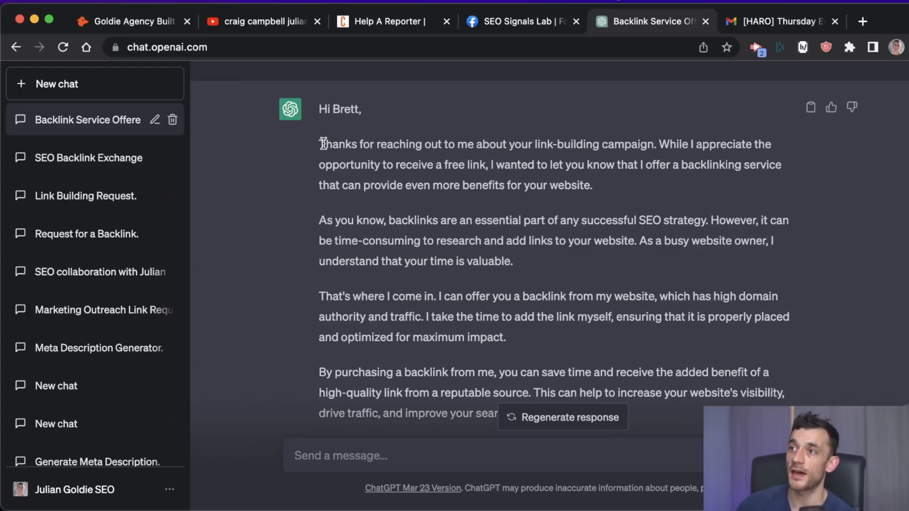
Step: Examine the generated reply paragraph by paragraph, from the thanks and time-saving arguments to the benefits of purchasing a backlink
drag(323, 143, 675, 198)
click(666, 195)
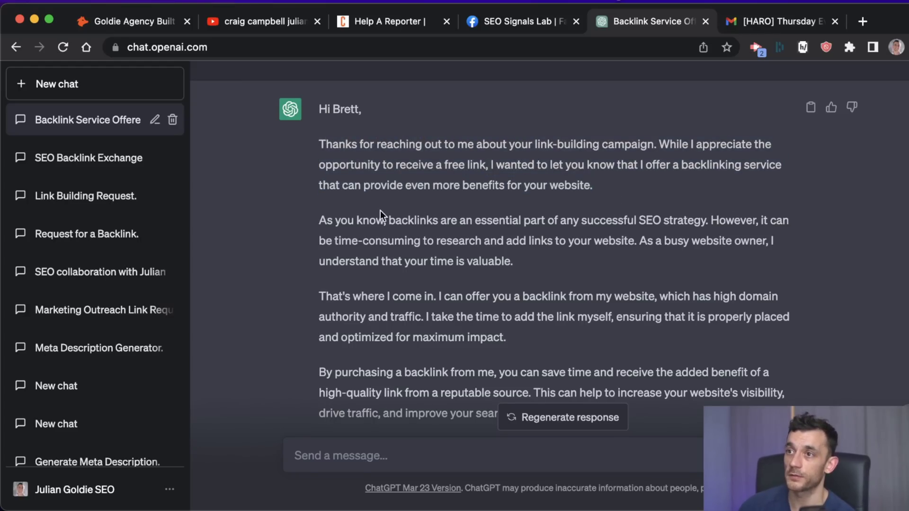
drag(654, 191, 615, 168)
drag(318, 220, 502, 257)
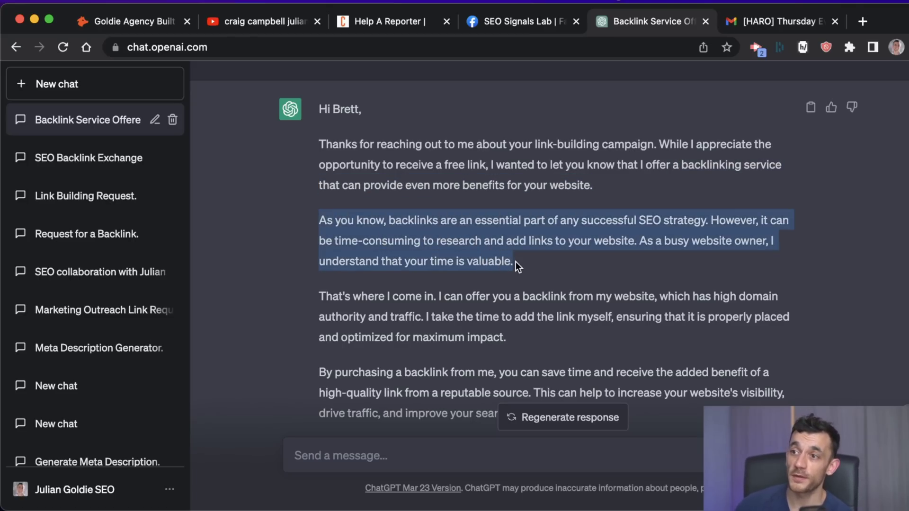
click(516, 299)
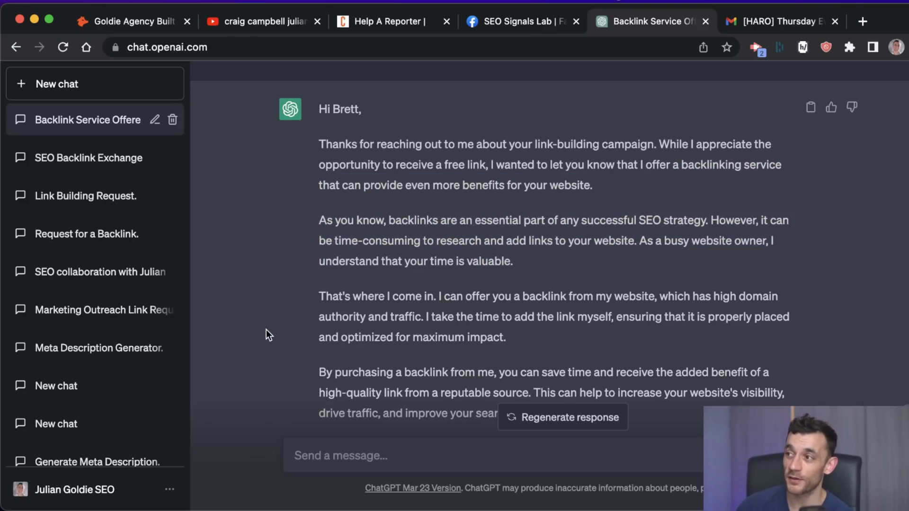
drag(301, 297, 471, 338)
click(509, 337)
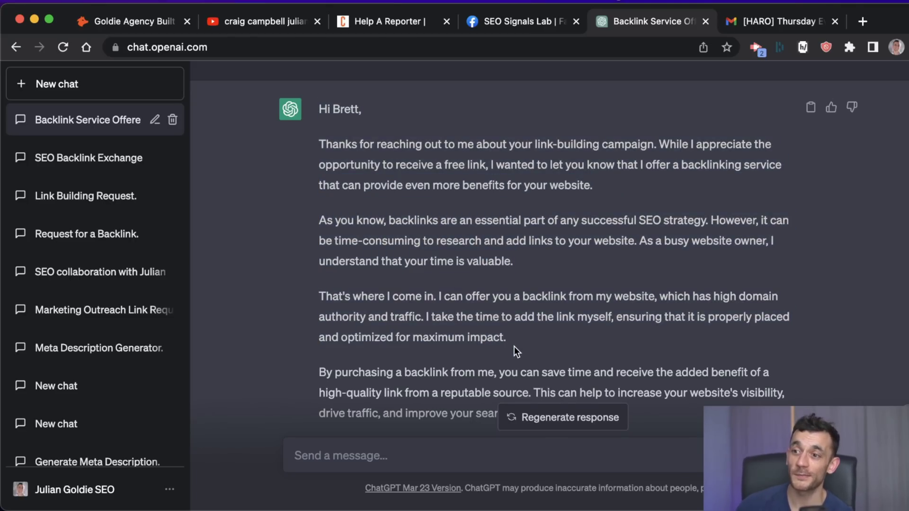
scroll(515, 348, down, 1)
drag(605, 389, 311, 353)
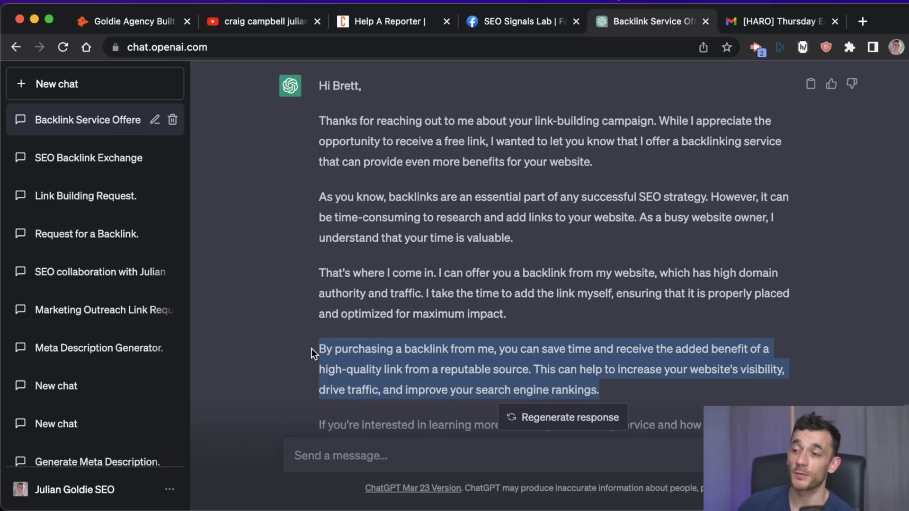
scroll(312, 348, up, 3)
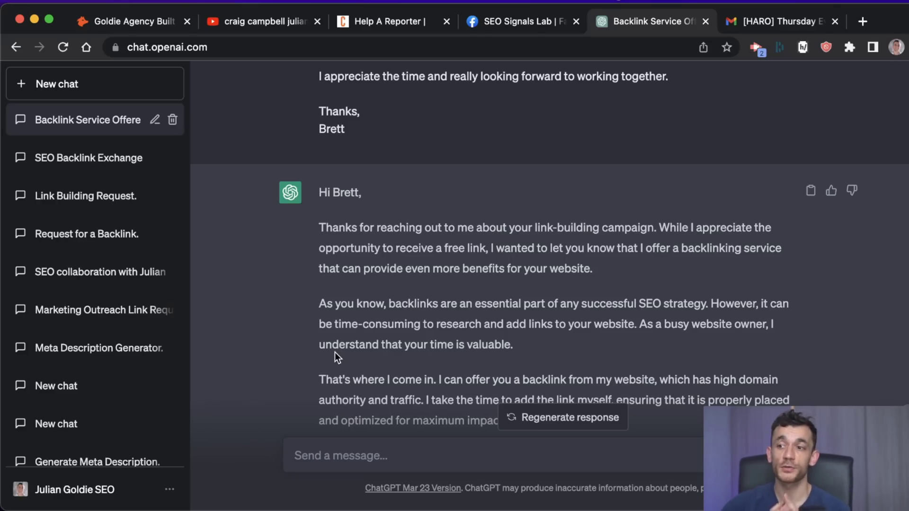
scroll(334, 352, up, 5)
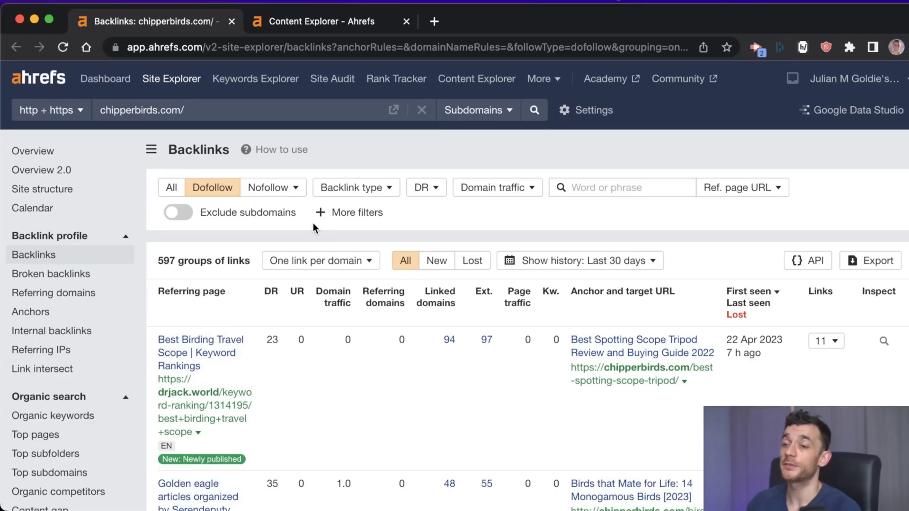
Step: Switch to Ahrefs and open the target page of the "25 Beautiful Birds" backlink from the chipperbirds.com dofollow backlinks in a new tab
scroll(301, 322, down, 15)
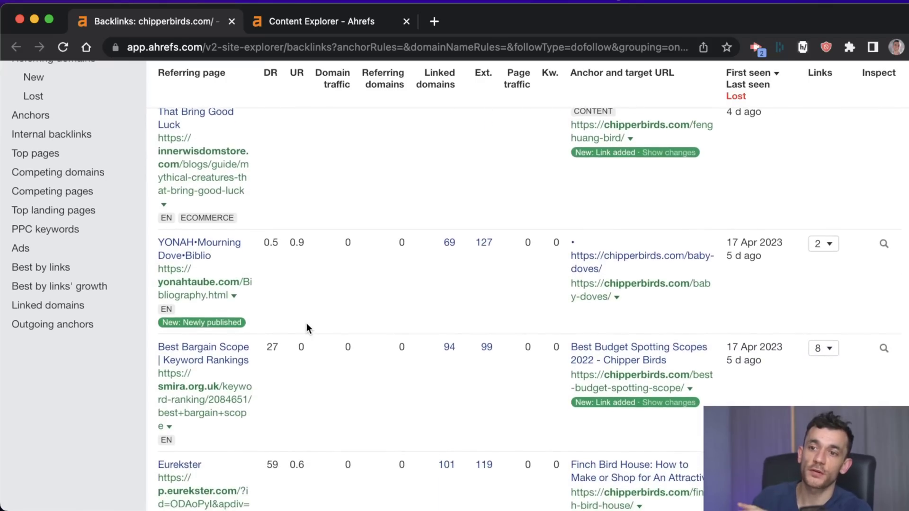
scroll(305, 330, down, 3)
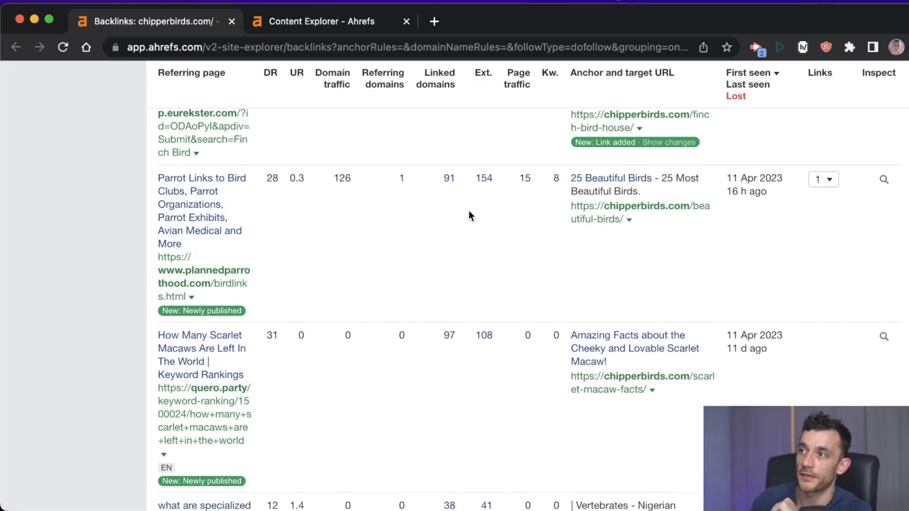
super+click(600, 179)
click(364, 18)
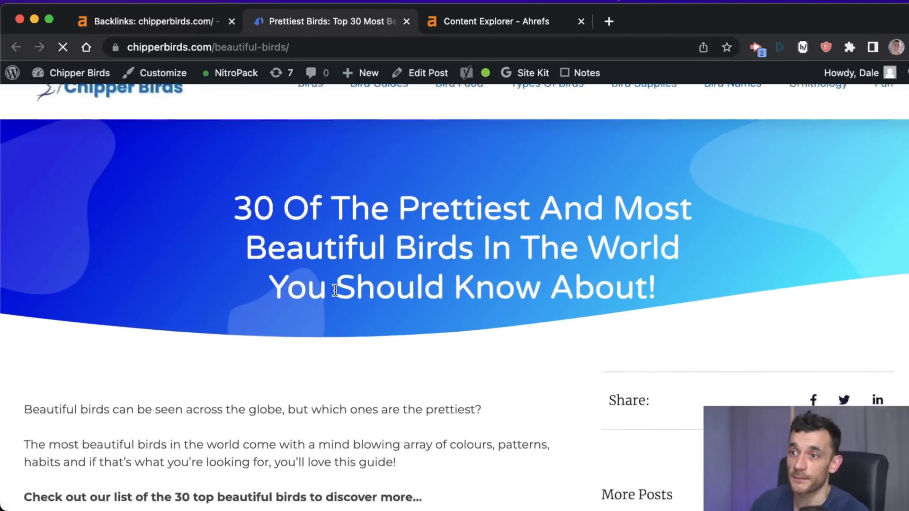
scroll(335, 293, down, 3)
scroll(329, 303, down, 20)
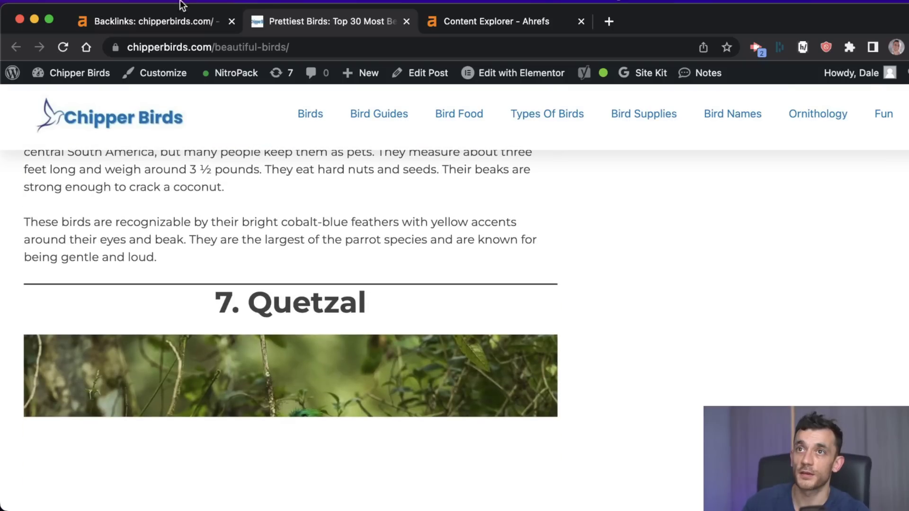
Step: Check the first-seen date and page traffic of the "Parrot Links to Bird Clubs" backlink in the chipperbirds.com report
click(151, 21)
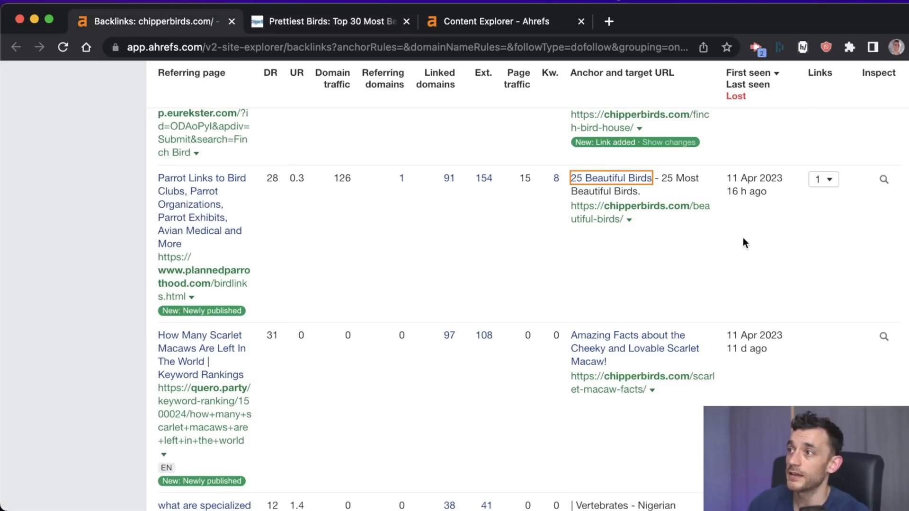
drag(777, 206, 735, 179)
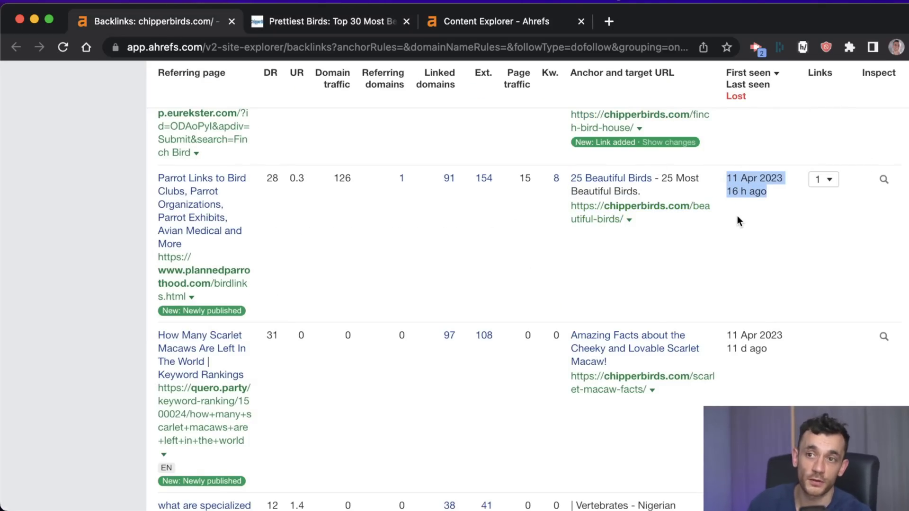
click(733, 239)
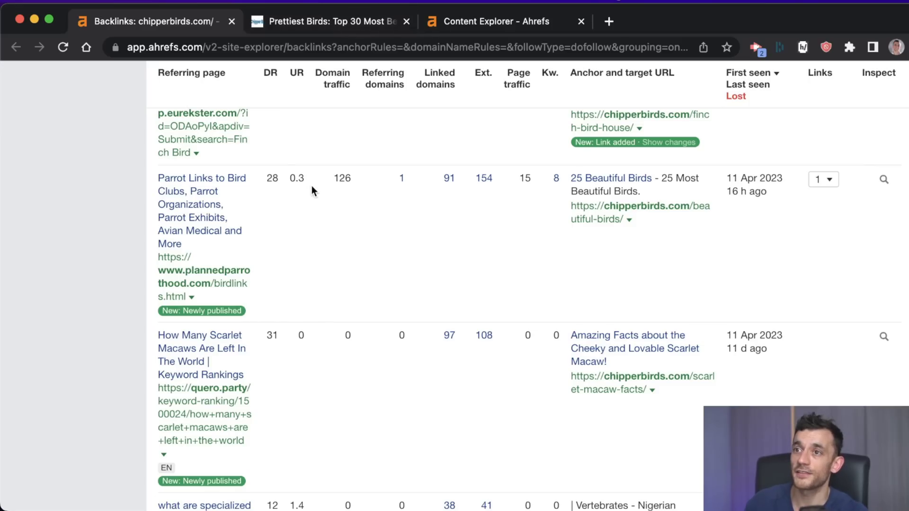
double_click(524, 178)
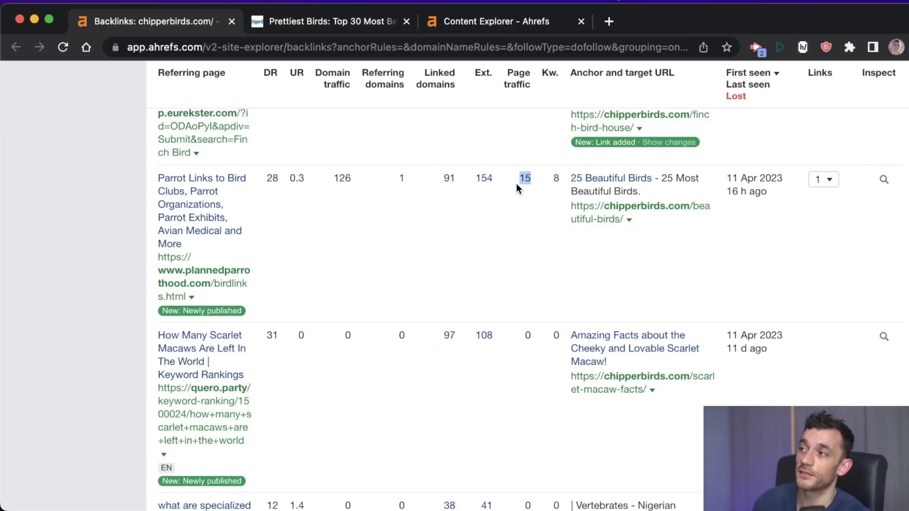
Step: Examine the structure of the Chipper Birds beautiful-birds article, including its embedded video, numbered bird headings, images and descriptions
click(286, 18)
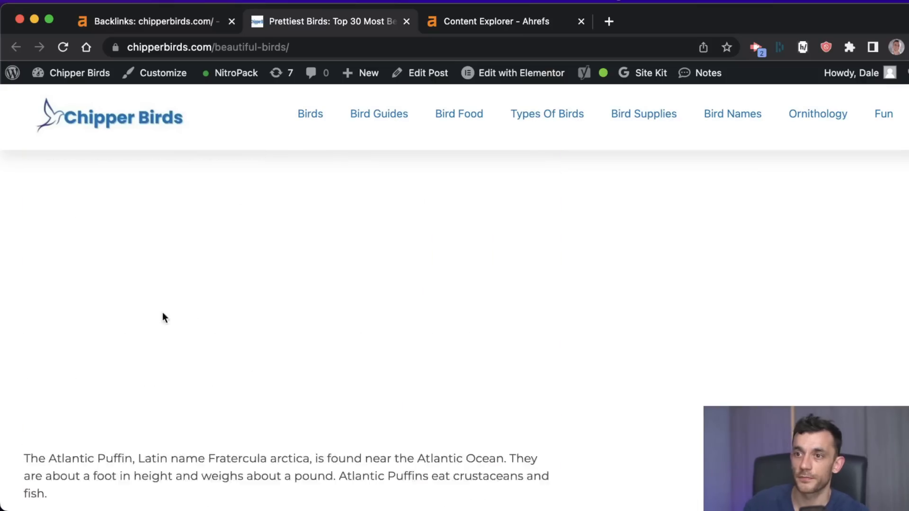
scroll(163, 313, up, 20)
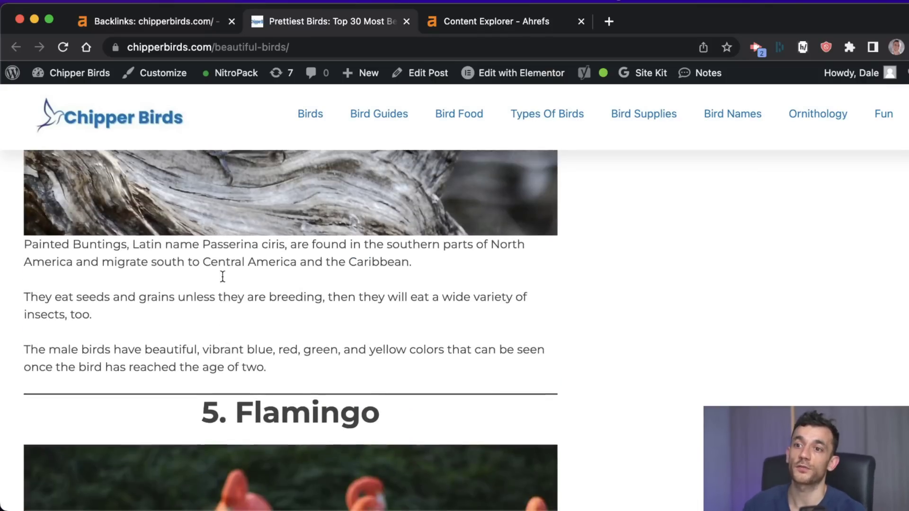
scroll(223, 276, up, 3)
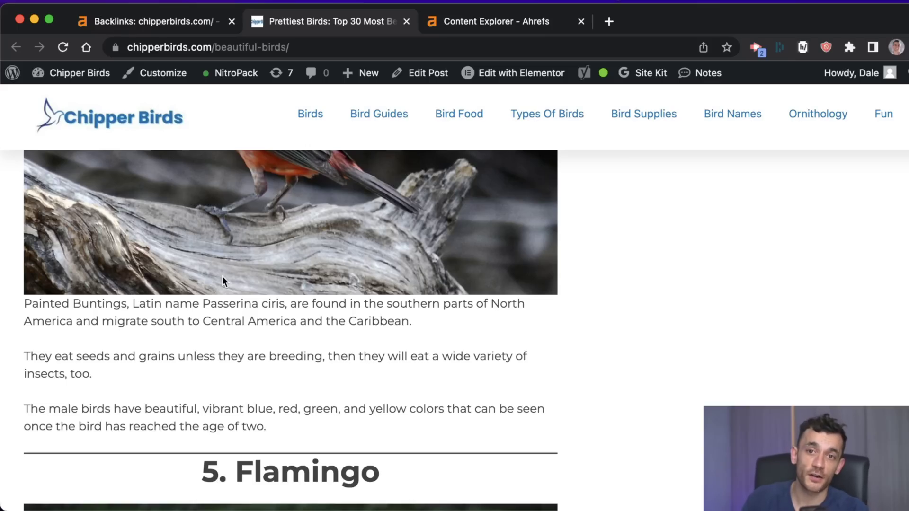
scroll(222, 276, up, 20)
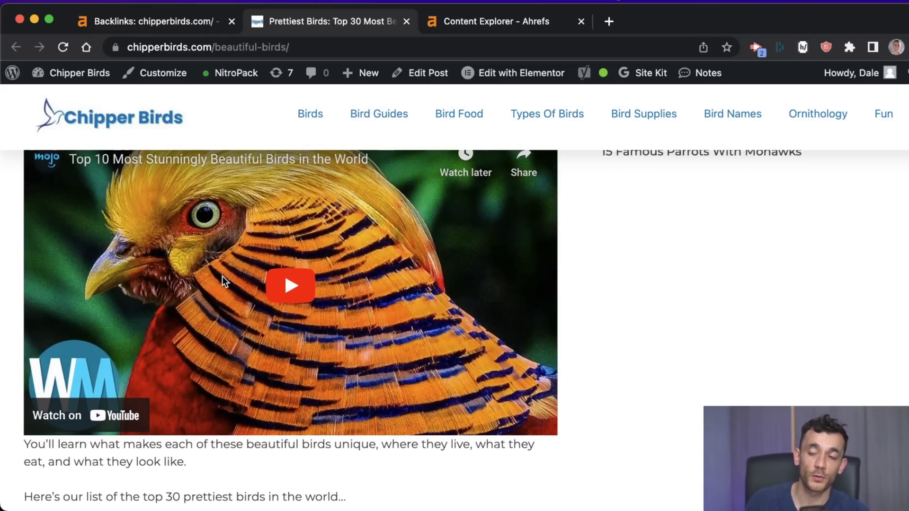
scroll(223, 280, down, 20)
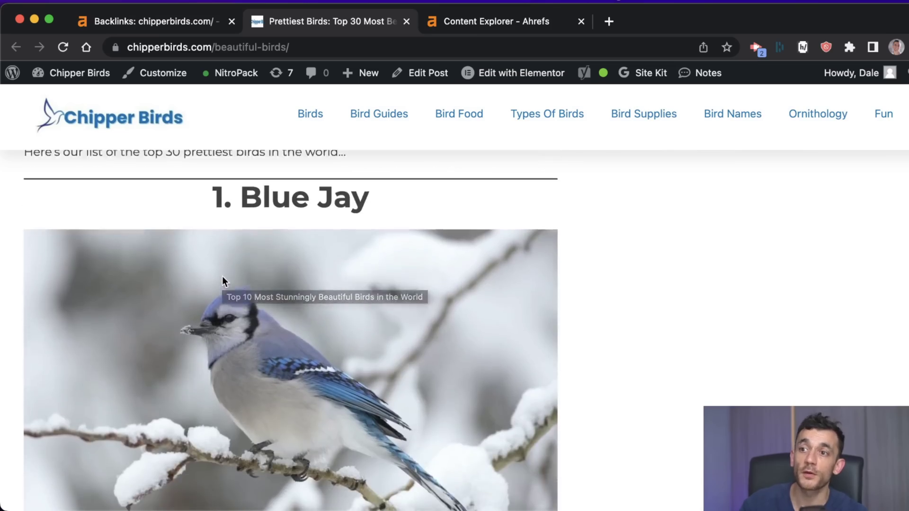
scroll(239, 291, down, 20)
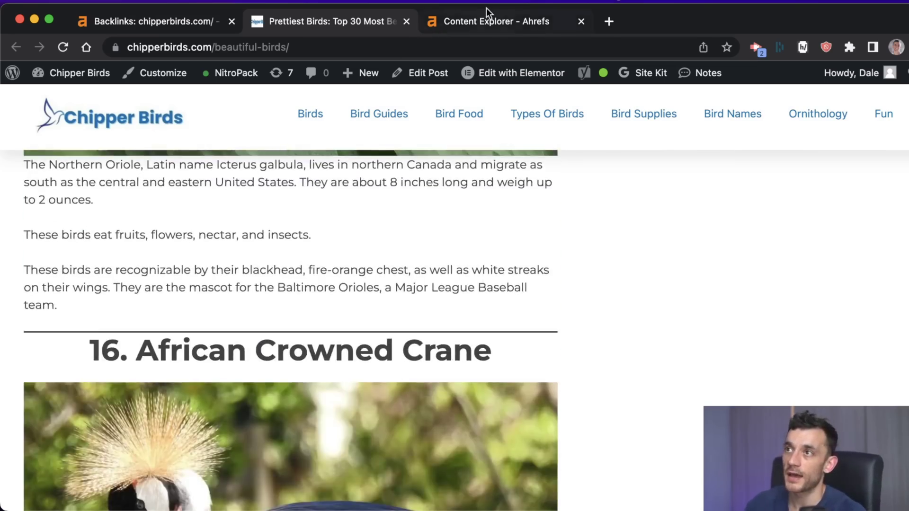
Step: Review the Ahrefs Content Explorer results for pages with "birds most" in the title, sorted by referring domains
click(485, 21)
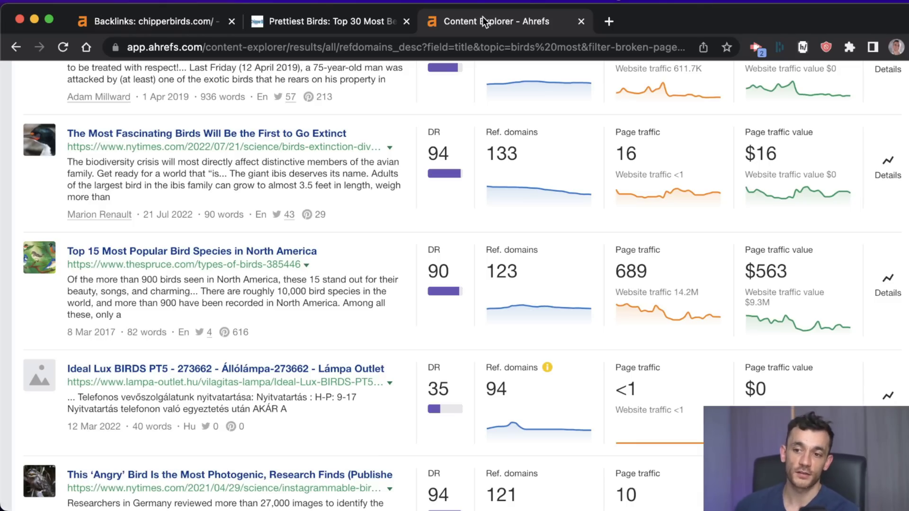
scroll(484, 110, up, 10)
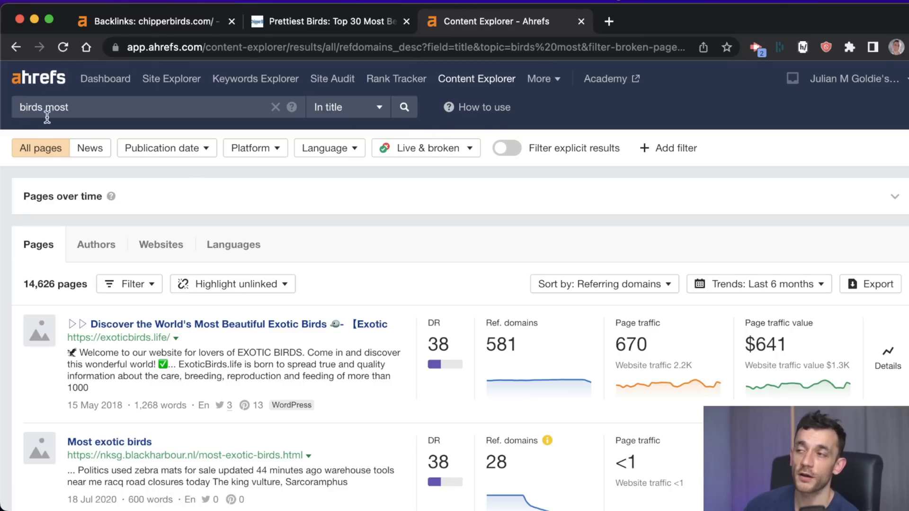
scroll(281, 237, down, 3)
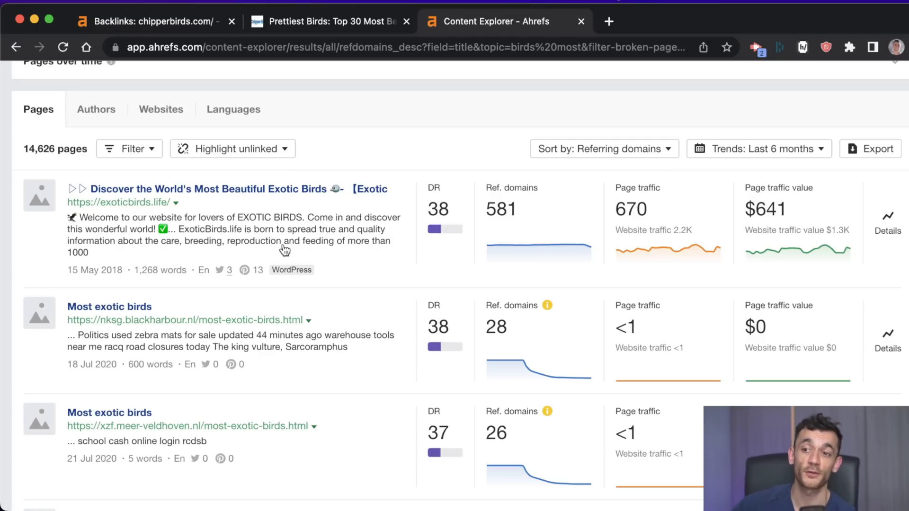
click(87, 20)
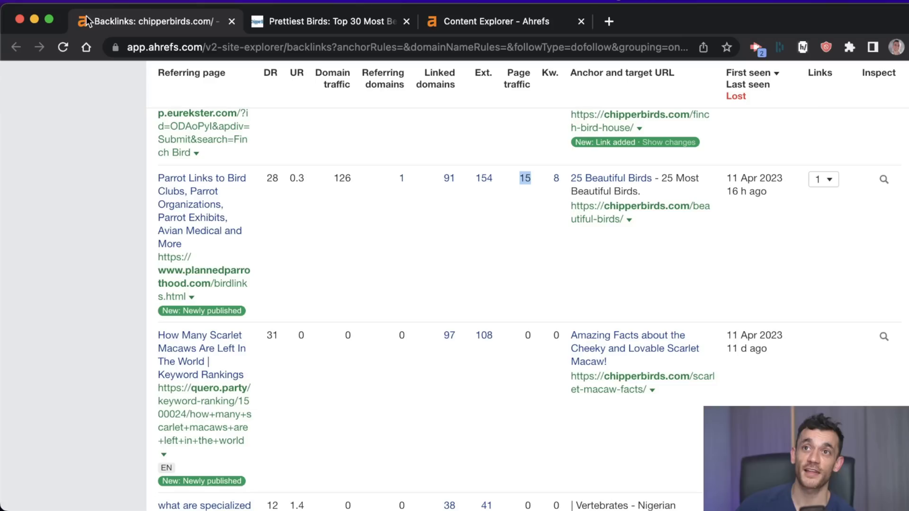
click(447, 29)
scroll(440, 208, down, 8)
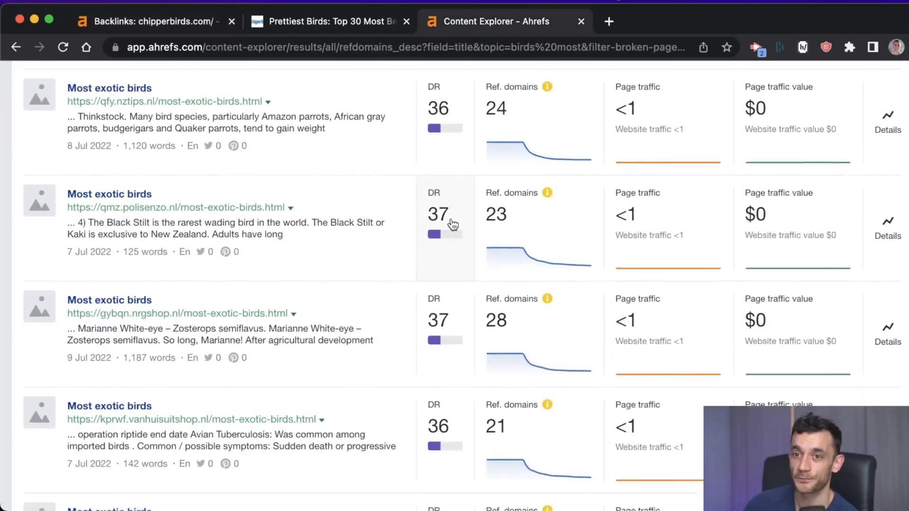
scroll(455, 227, up, 12)
Step: Start a new Content Explorer search for "birds most" across all pages, matching everywhere
click(468, 87)
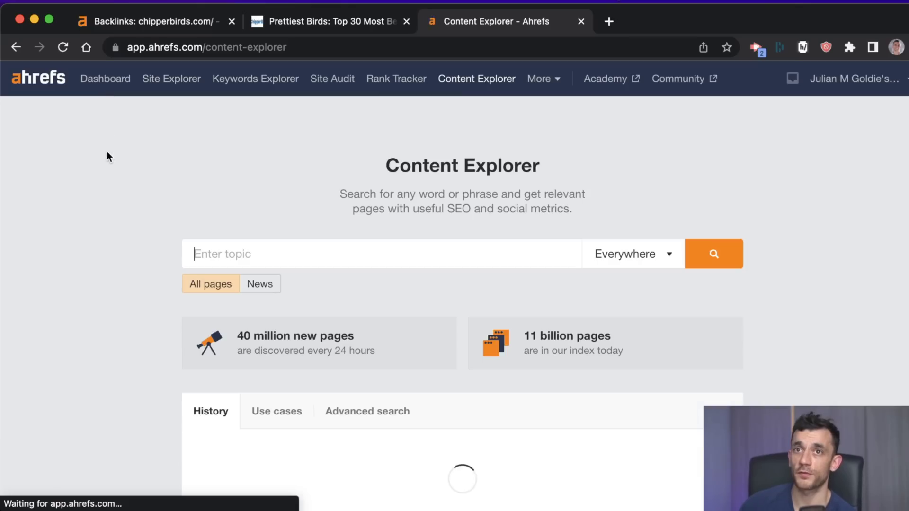
text(most)
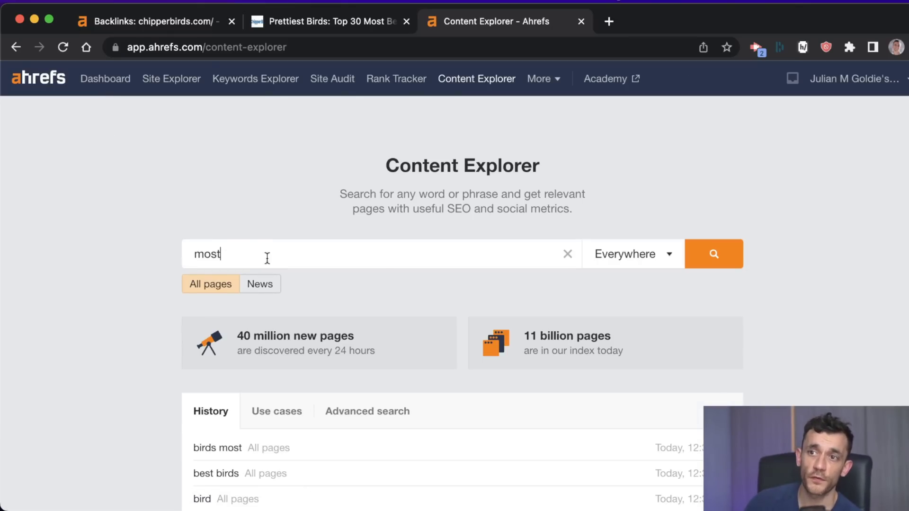
click(193, 245)
text(birds)
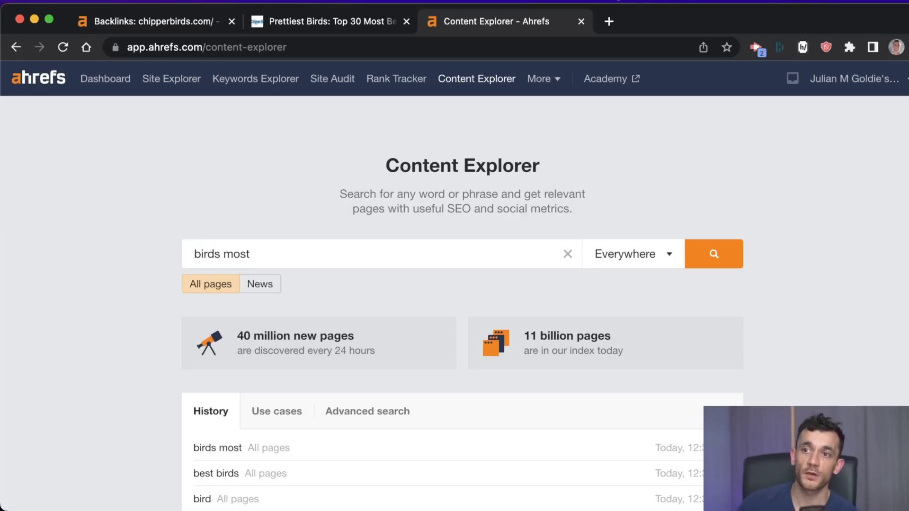
drag(221, 257, 136, 254)
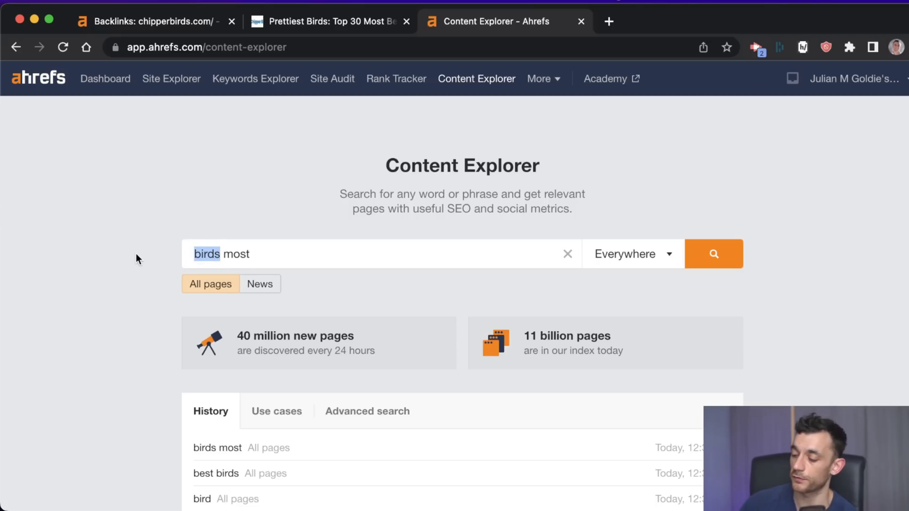
key(Return)
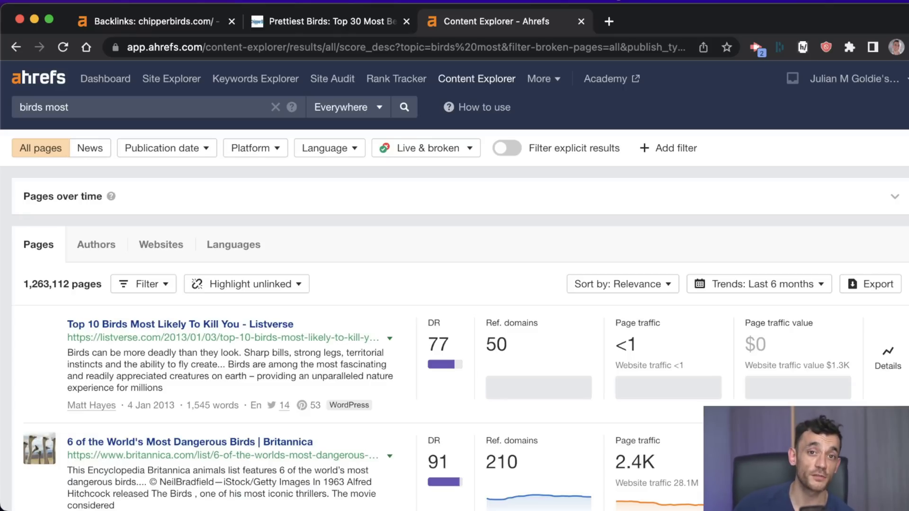
Step: Try sorting the "birds most" results by referring domains
scroll(365, 290, down, 3)
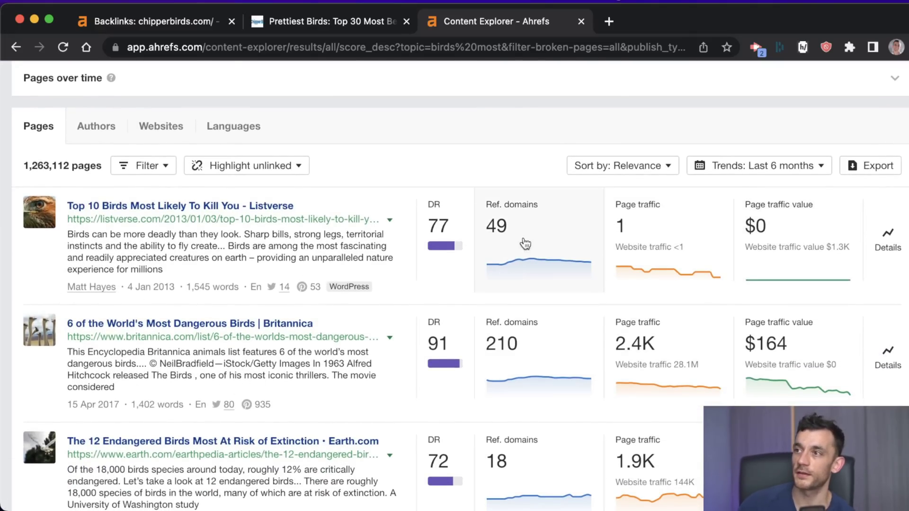
click(605, 163)
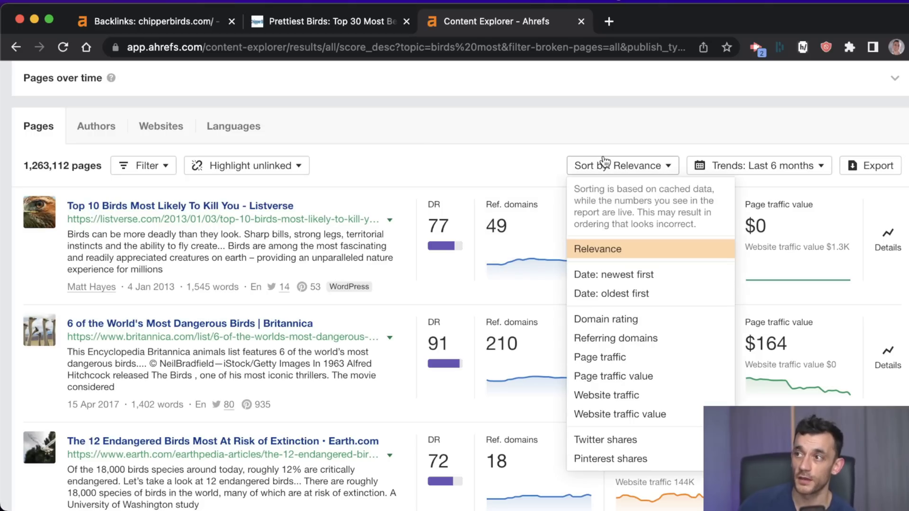
click(613, 339)
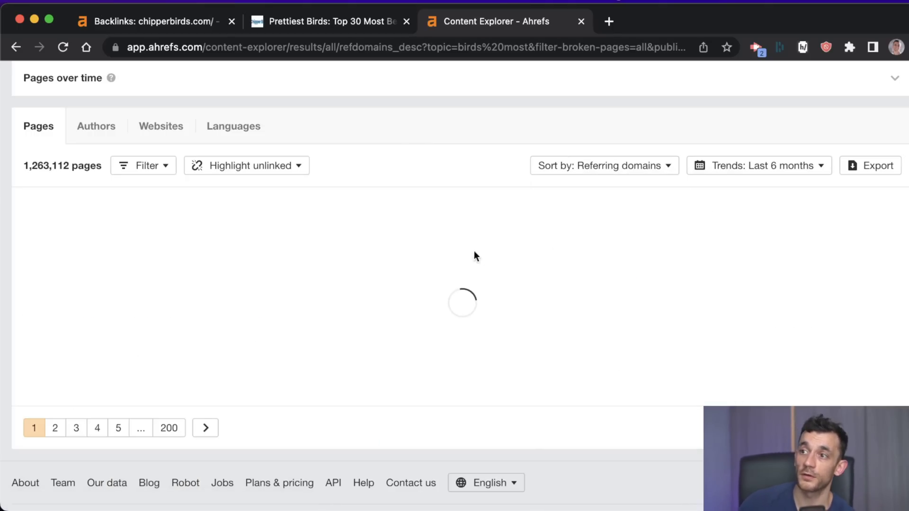
click(16, 47)
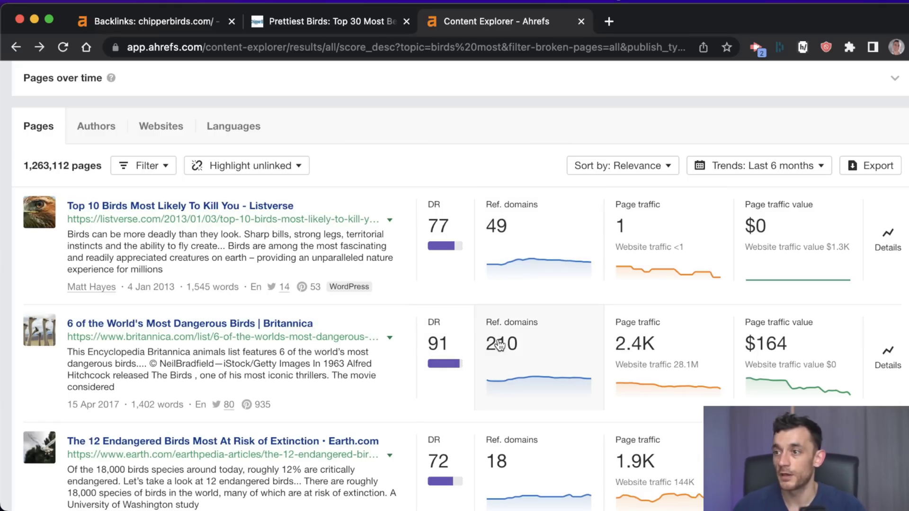
Step: Examine the referring domains of the Listverse page "Top 10 Birds Most Likely To Kill You"
click(534, 243)
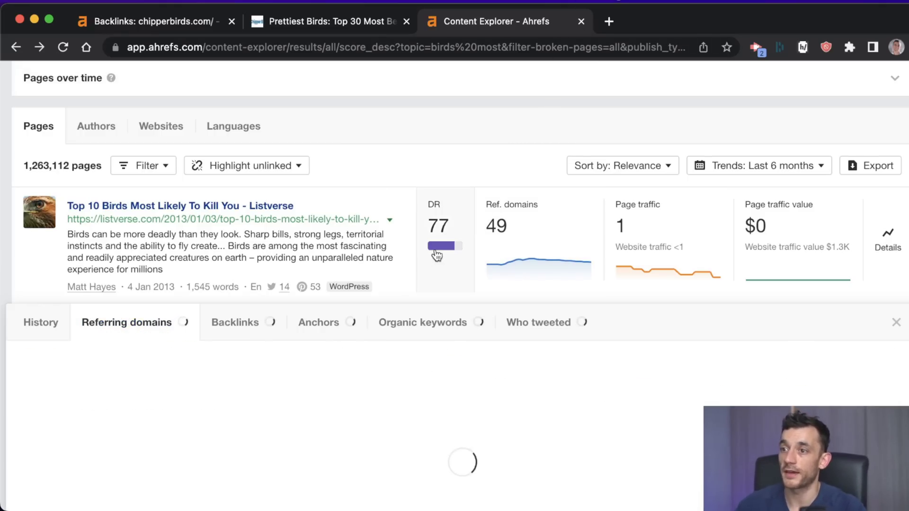
scroll(78, 174, down, 5)
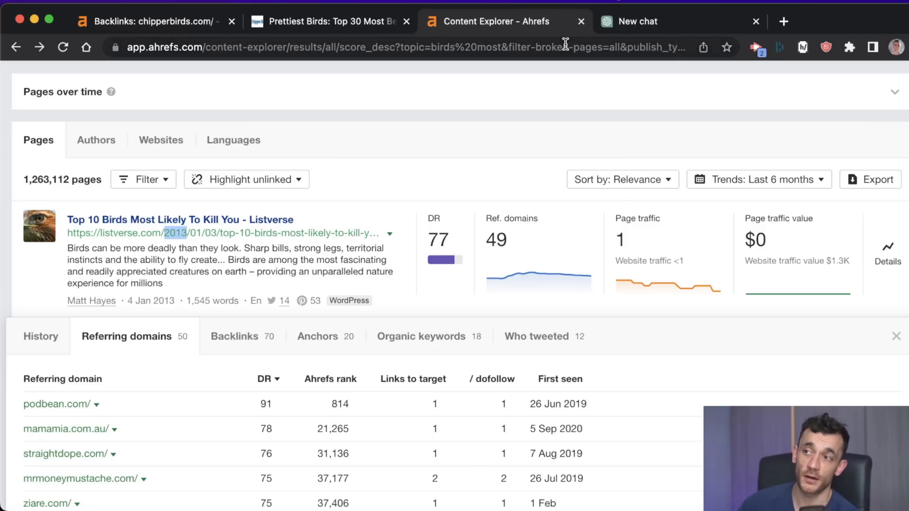
click(645, 14)
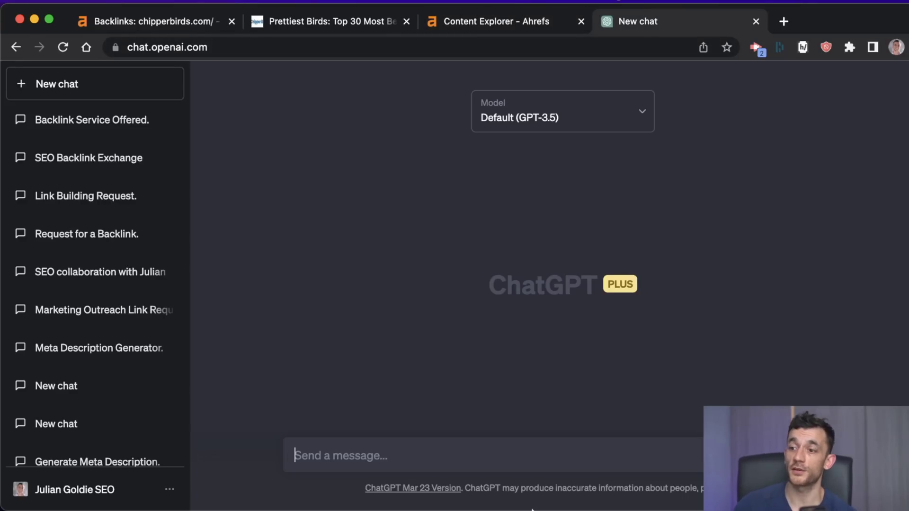
text(https://listverse.com/2013/01/03/top-10-birds-most-likely-to-kill-you/)
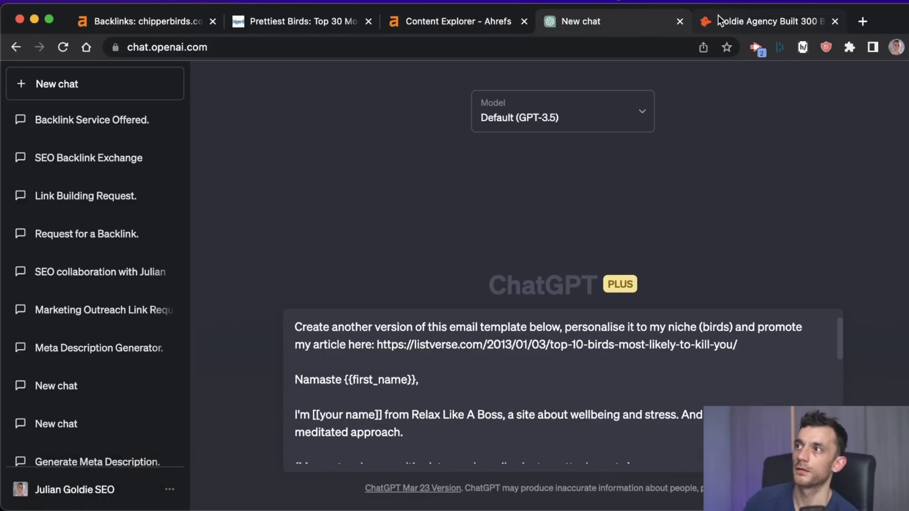
Step: Switch to the hunter.io Goldie Agency article and examine the outreach email template under "Automate outreach with Campaigns"
click(718, 15)
scroll(438, 277, up, 5)
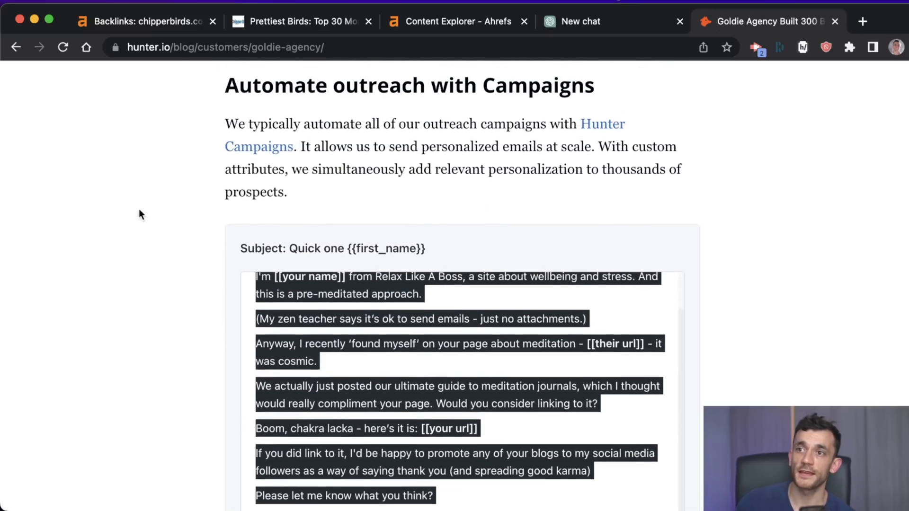
scroll(236, 237, up, 1)
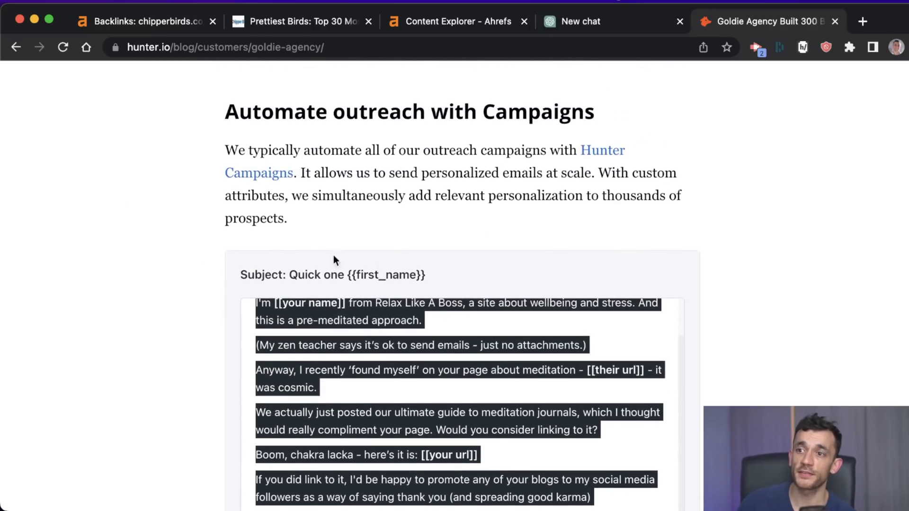
scroll(471, 393, up, 2)
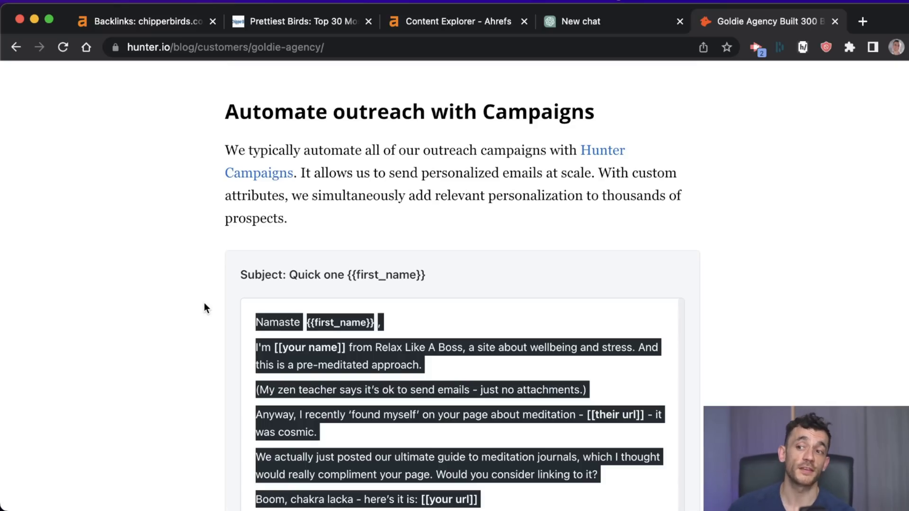
Step: Return to ChatGPT, check the bird-niche email template prompt with its Listverse article link, and send it
click(616, 20)
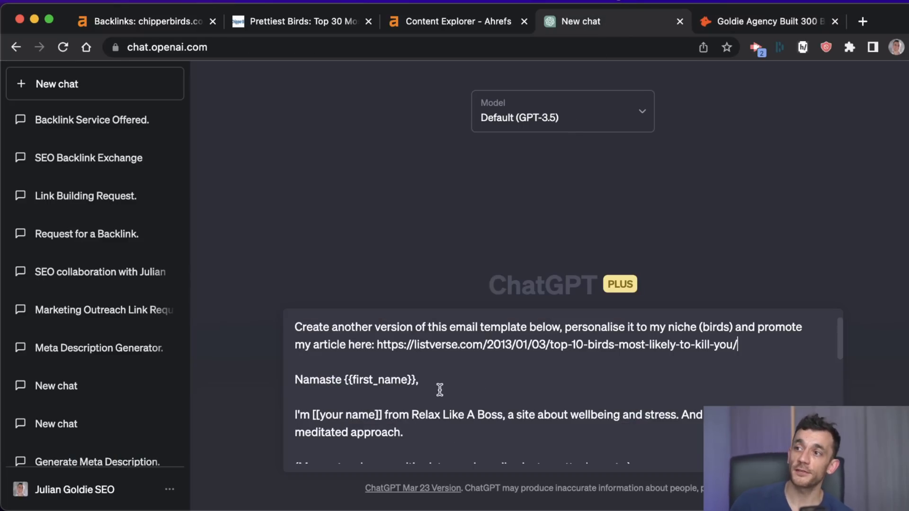
scroll(415, 377, down, 2)
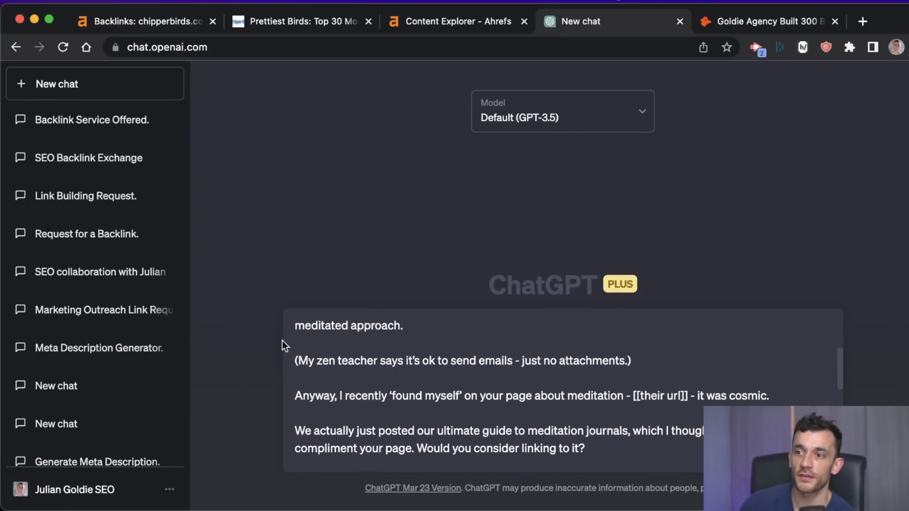
scroll(331, 351, up, 2)
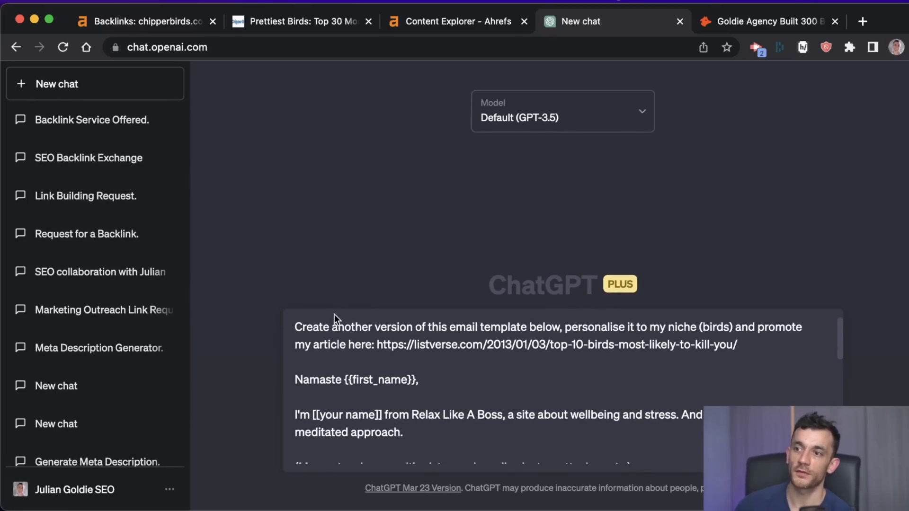
drag(765, 345, 289, 325)
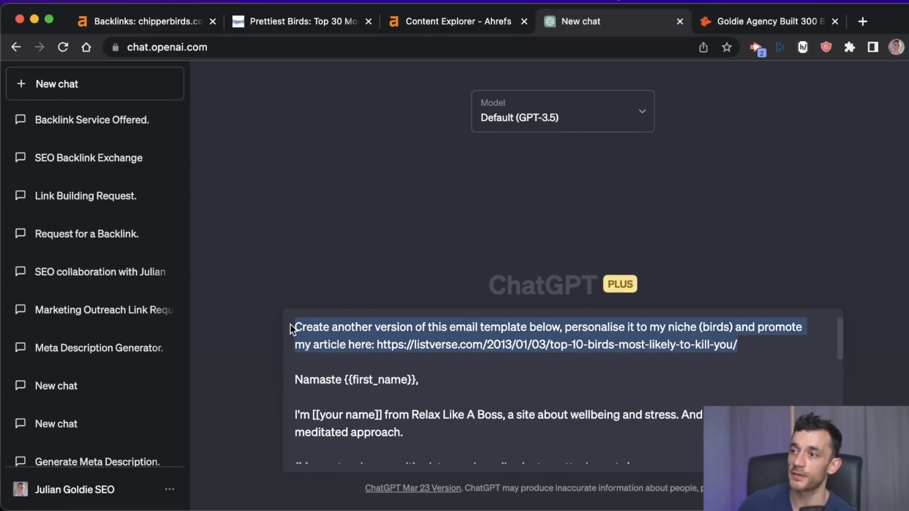
click(340, 333)
drag(753, 345, 334, 341)
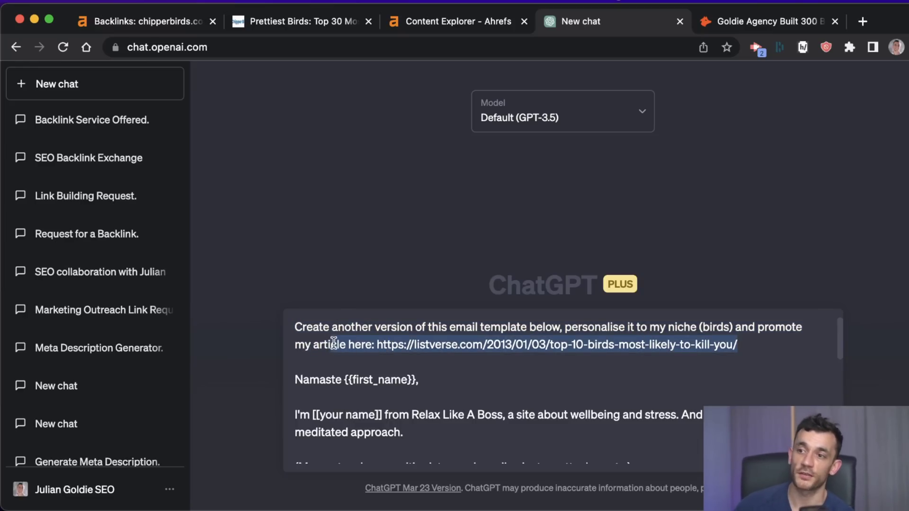
key(Return)
Step: Review the sent prompt, checking the original email template and the Listverse article link in it
scroll(363, 163, up, 5)
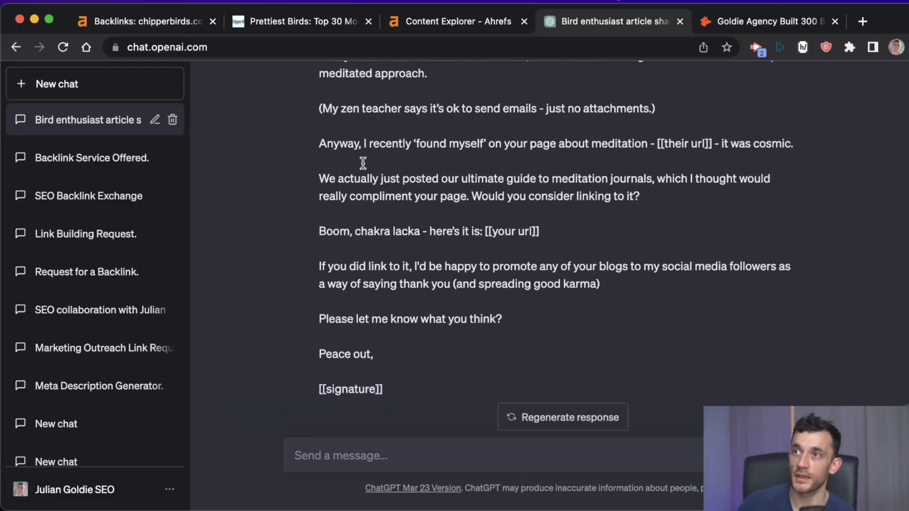
scroll(362, 163, up, 4)
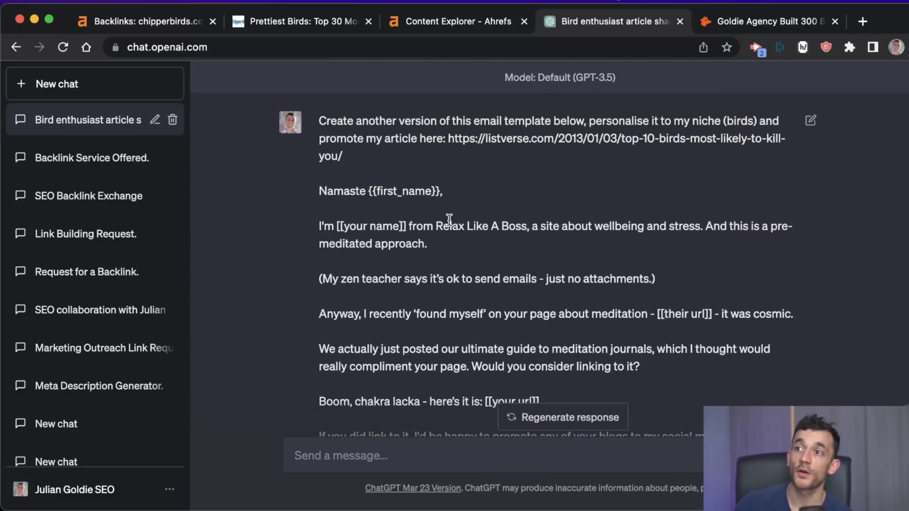
drag(449, 163, 449, 141)
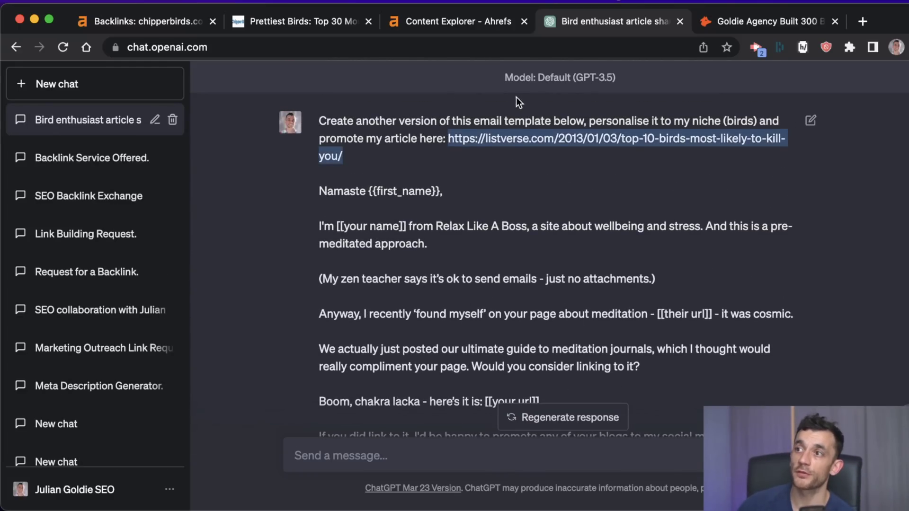
Step: Read through the generated bird outreach email, including its article pitch, website benefit and social media promotion offer
scroll(507, 207, down, 15)
scroll(504, 204, up, 5)
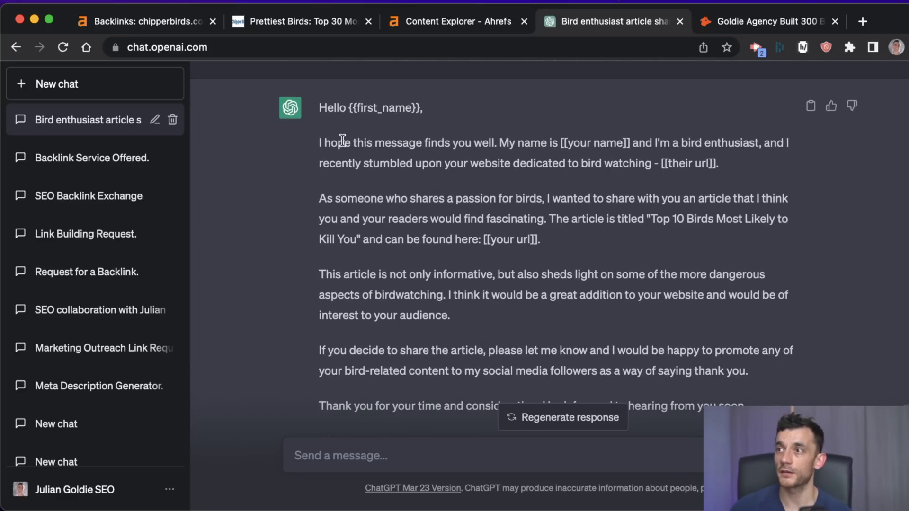
drag(549, 219, 577, 236)
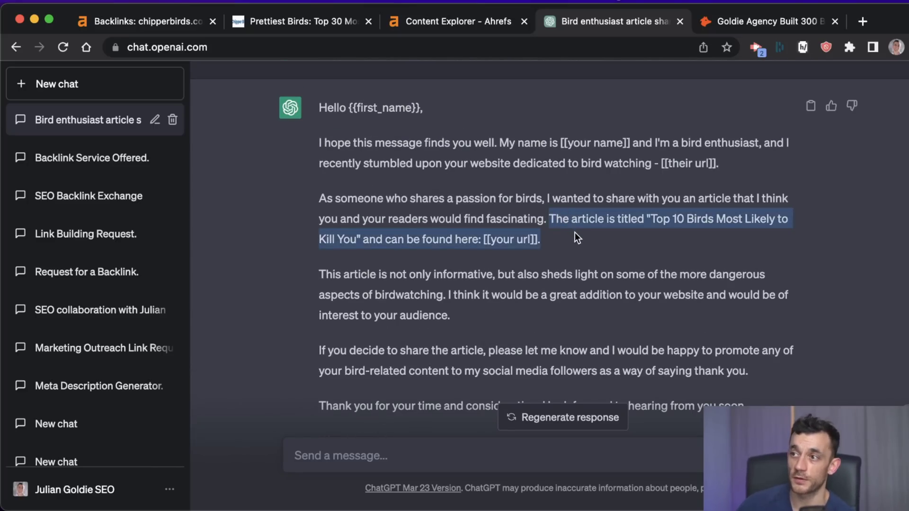
drag(330, 274, 505, 323)
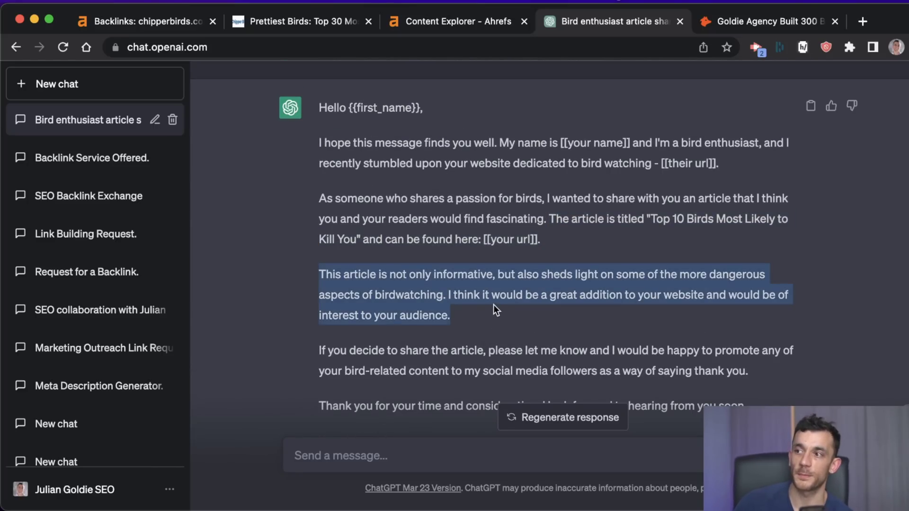
scroll(492, 310, down, 3)
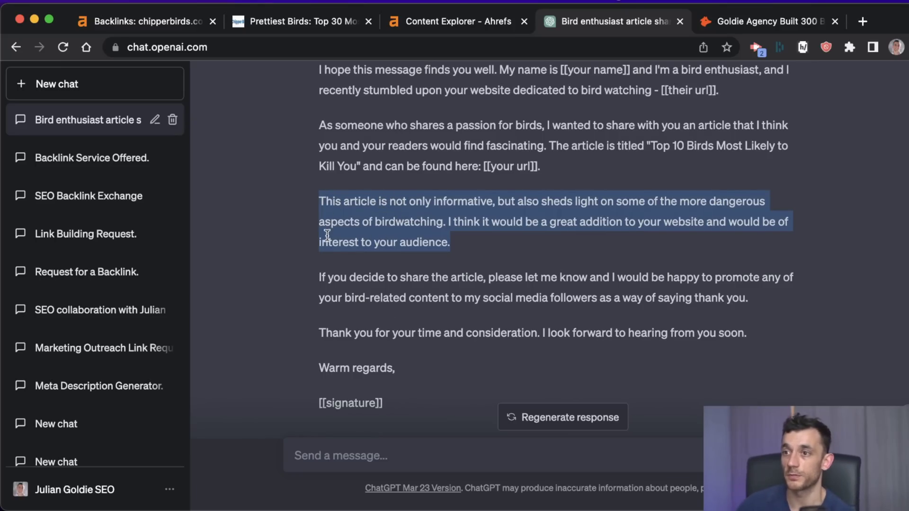
click(298, 268)
drag(748, 298, 318, 273)
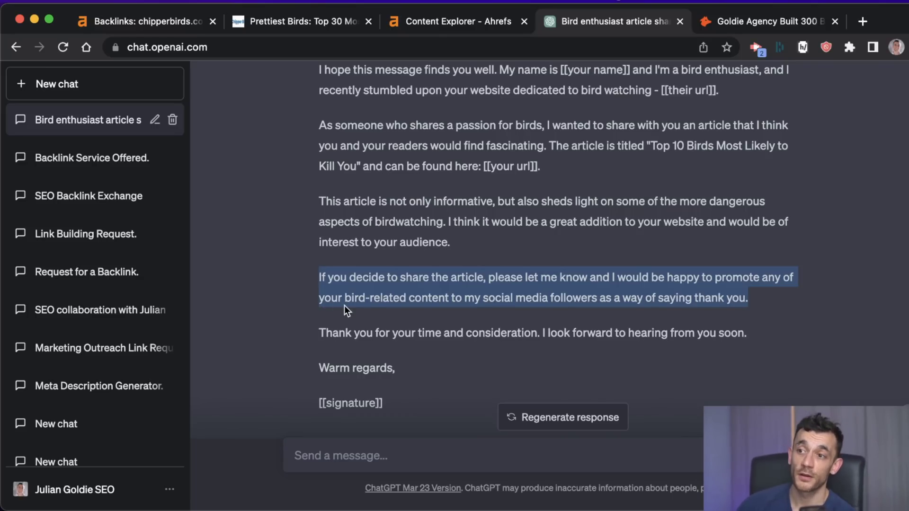
drag(344, 296, 450, 294)
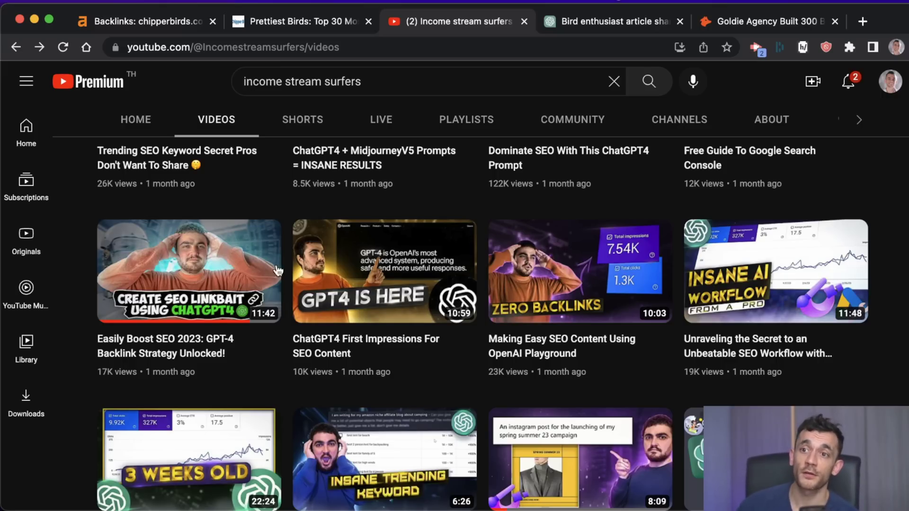
Step: Open the Income stream surfers video "Easily Boost SEO 2023: GPT-4 Backlink Strategy Unlocked!" on YouTube, pause it and skip through it, including to 3:40
scroll(189, 308, up, 1)
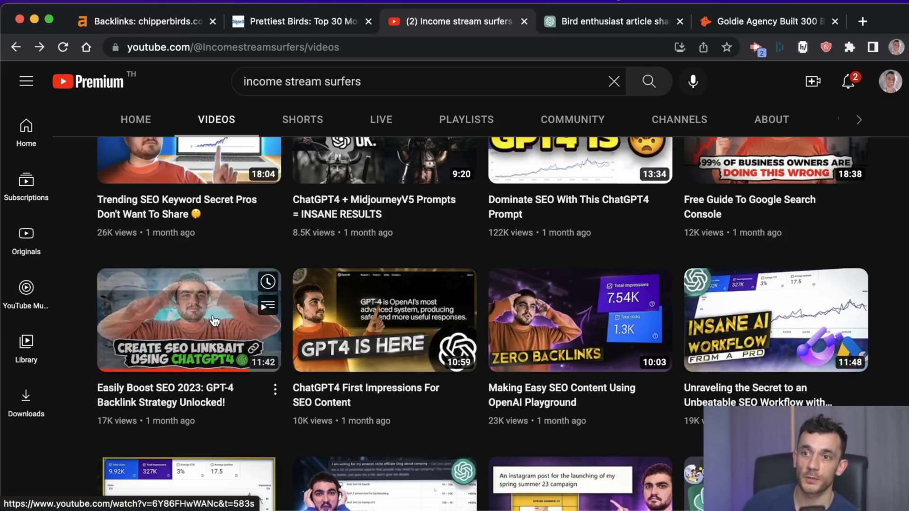
click(144, 289)
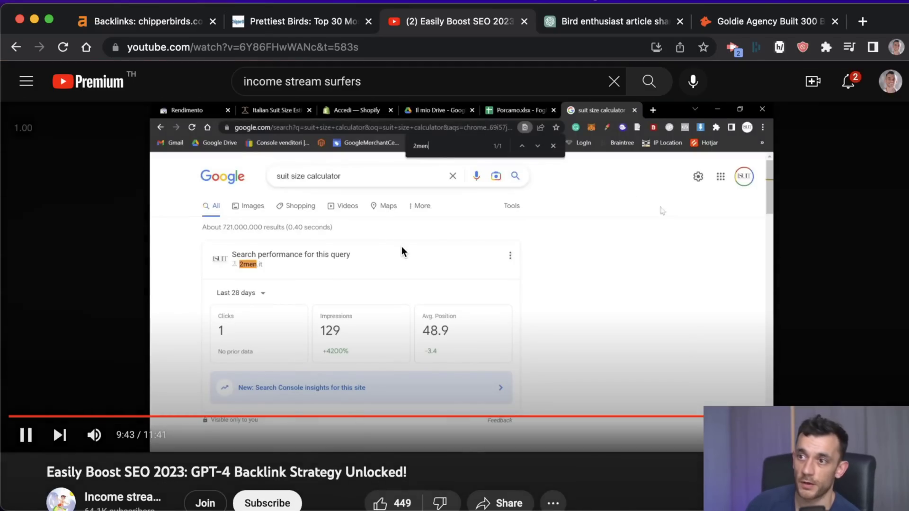
click(401, 246)
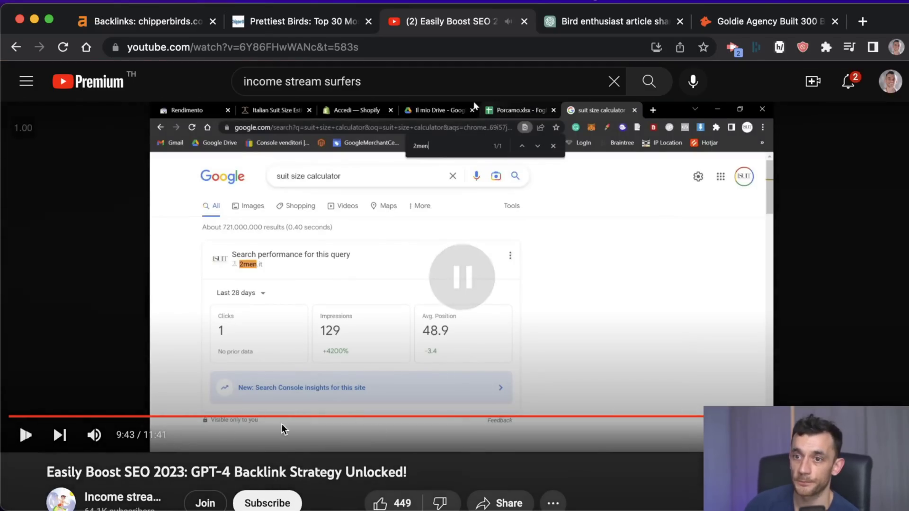
click(294, 416)
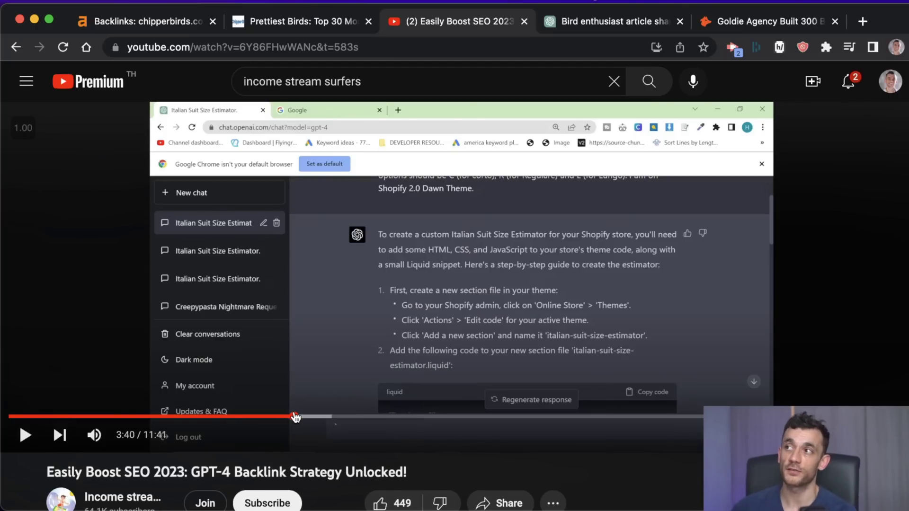
click(833, 416)
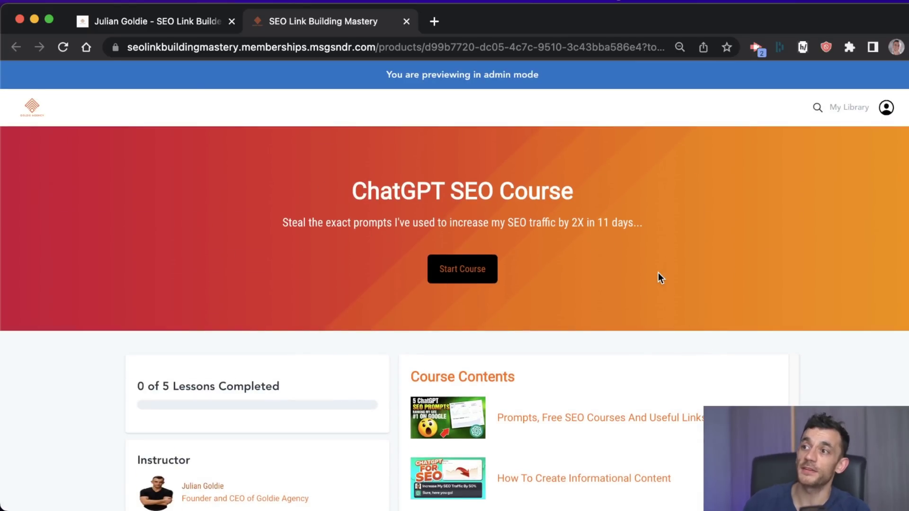
Step: Look over the ChatGPT SEO Course page and the free Link Building Mastery book offer on the Goldie Agency homepage
scroll(467, 229, down, 2)
click(153, 21)
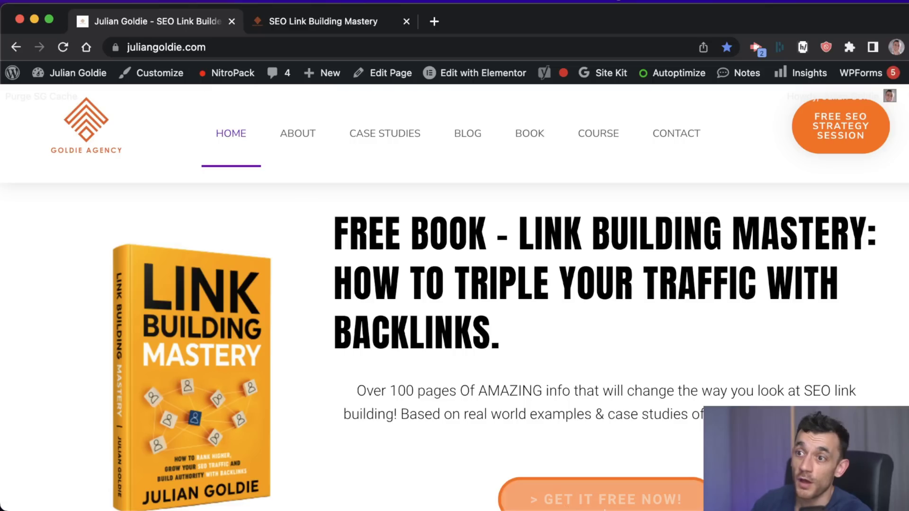
scroll(321, 284, down, 1)
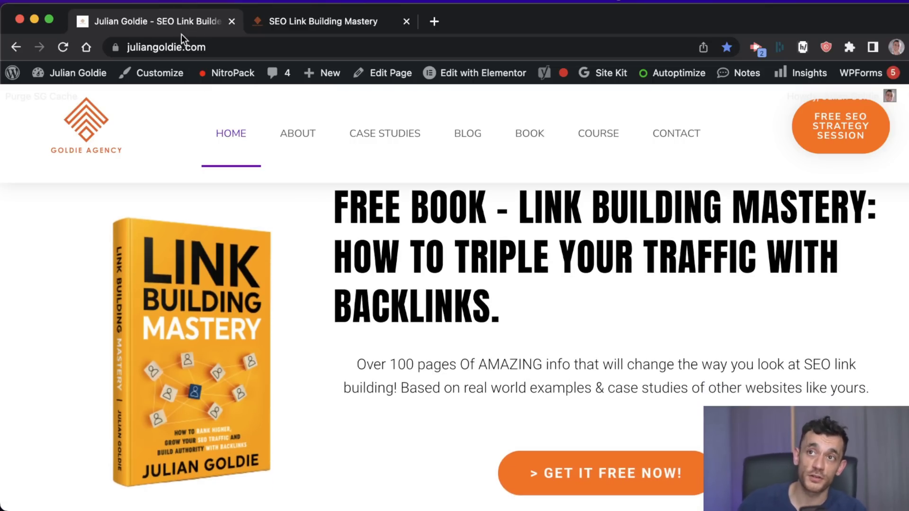
drag(335, 215, 623, 327)
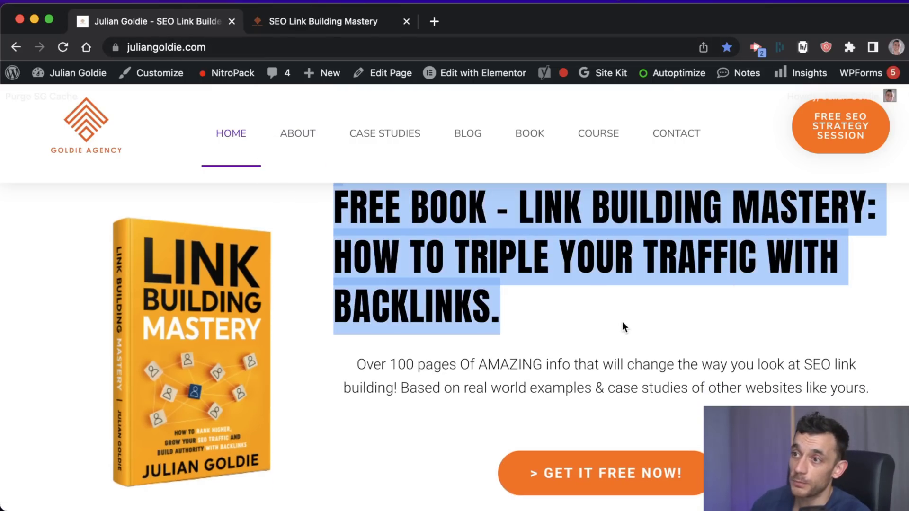
scroll(621, 318, up, 3)
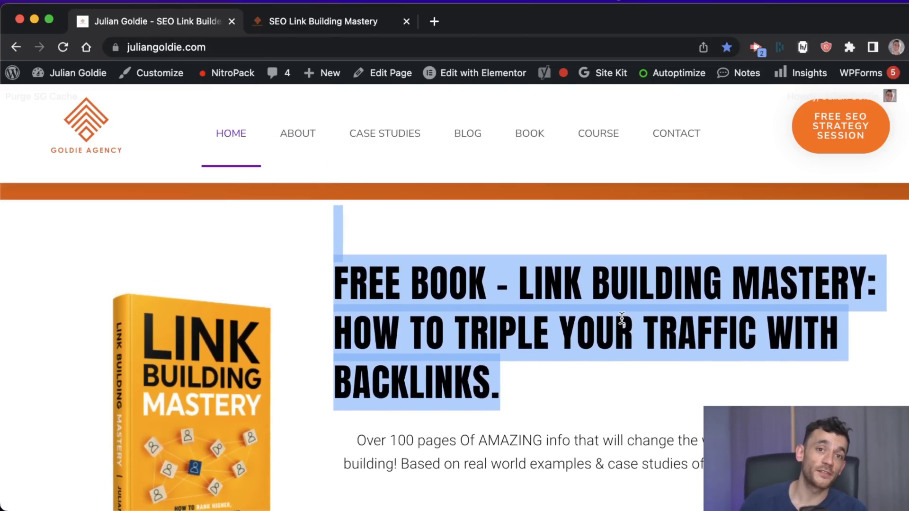